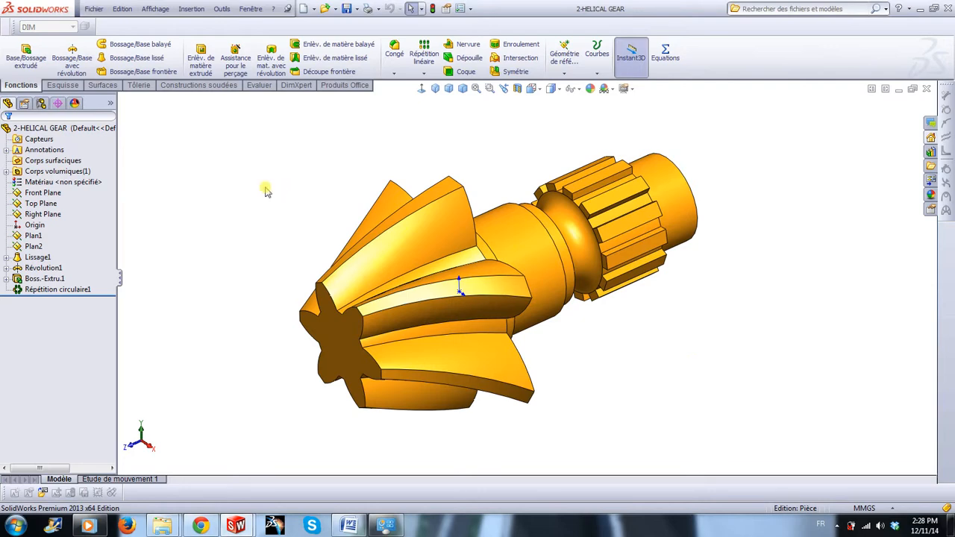
- Create a new part document
left_click(314, 10)
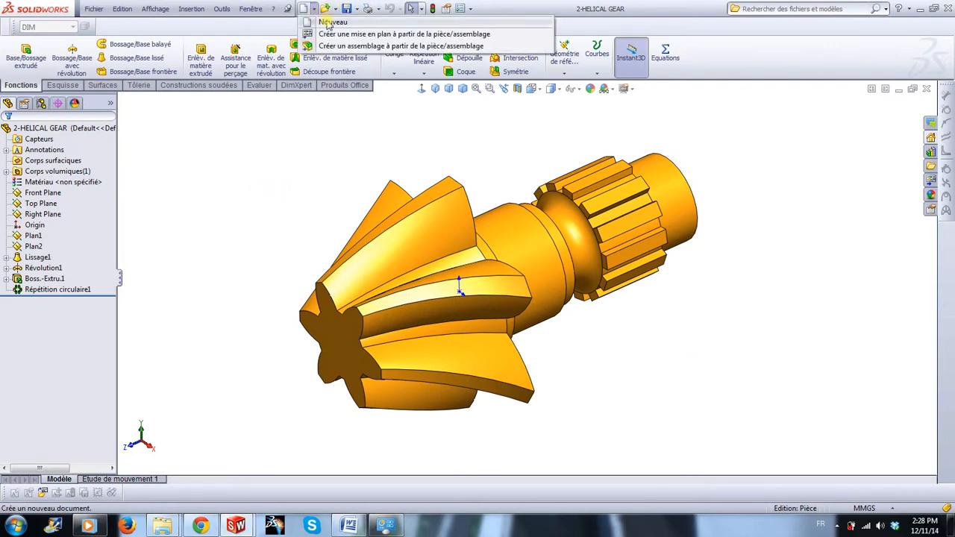
left_click(328, 22)
left_click(235, 218)
left_click(419, 385)
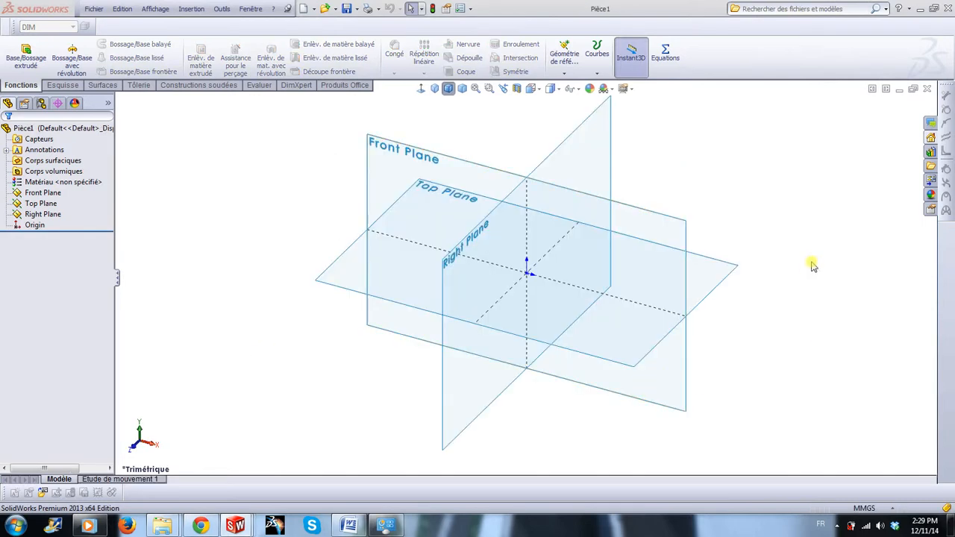
- Start a sketch on the Front Plane and hide the reference planes
left_click(651, 214)
left_click(694, 176)
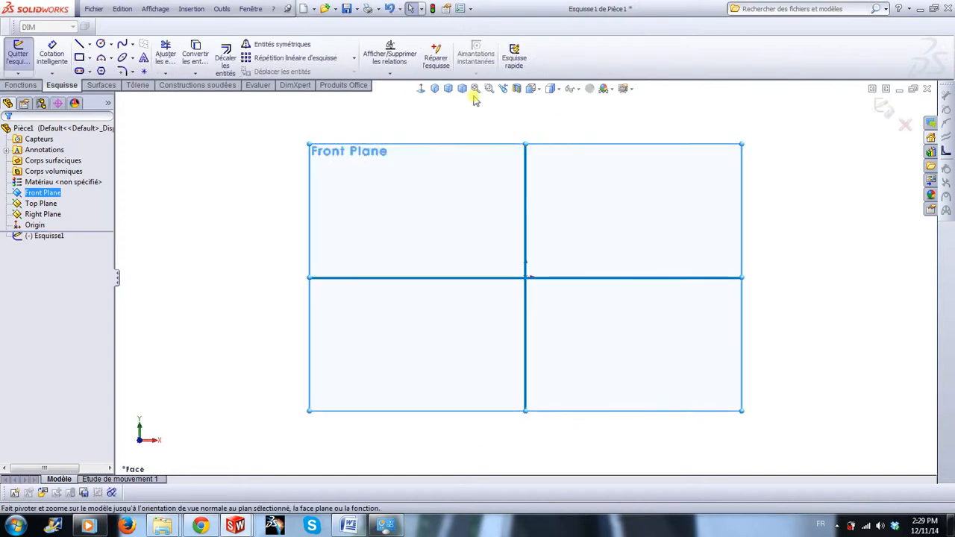
left_click(571, 89)
left_click(580, 183)
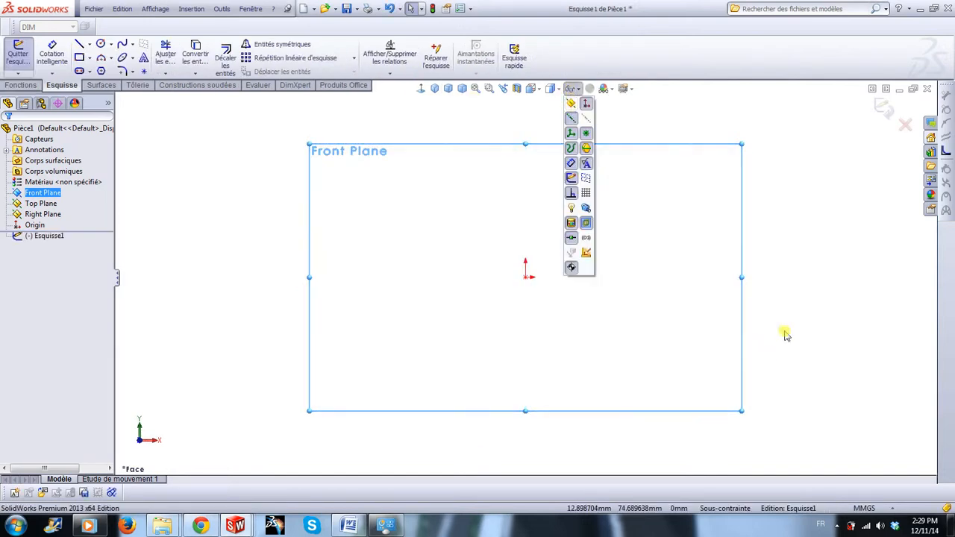
- Draw a circle about 76 mm in diameter centred on the origin
left_click(101, 44)
left_click(527, 278)
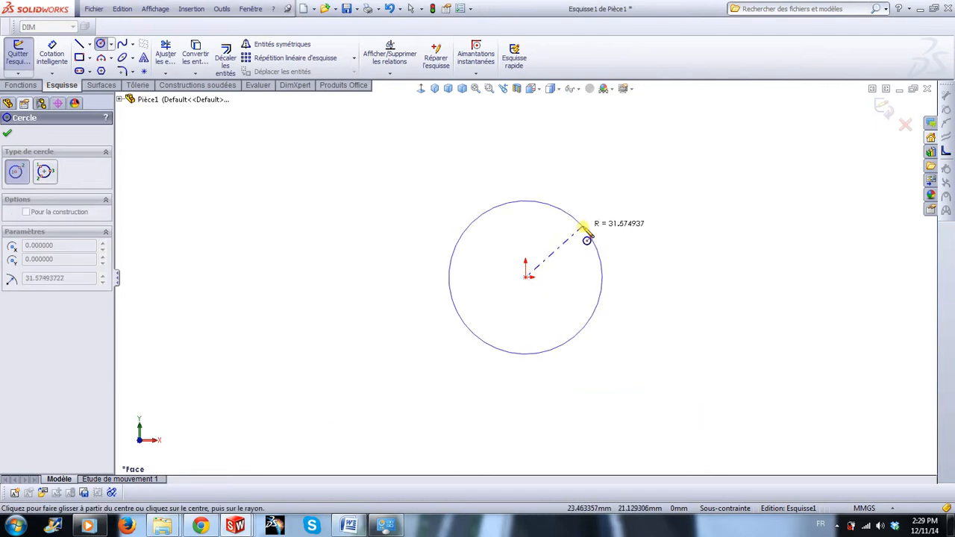
left_click(595, 223)
- Dimension the circle's diameter as 100 mm
right_click_drag(735, 255, 734, 218)
left_click(599, 341)
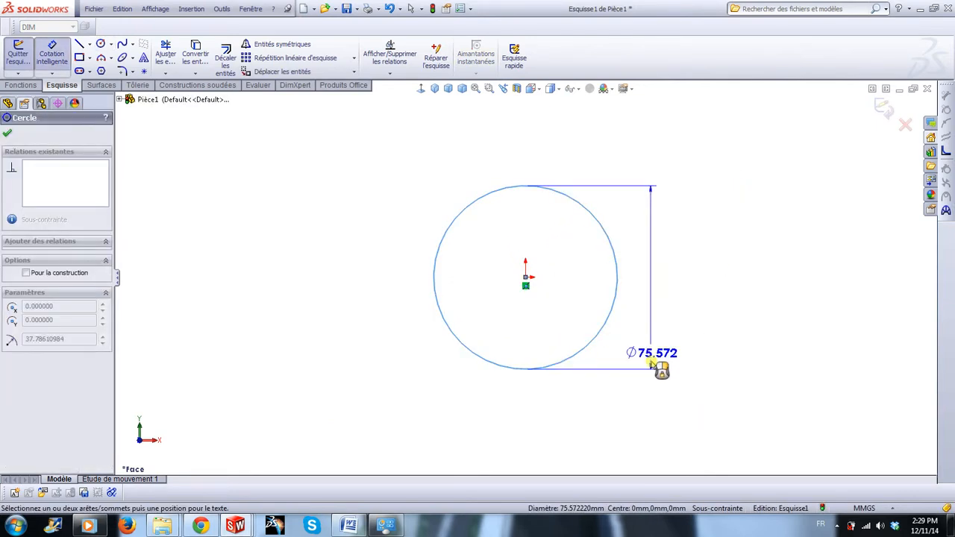
left_click(673, 385)
type("100")
key("Return")
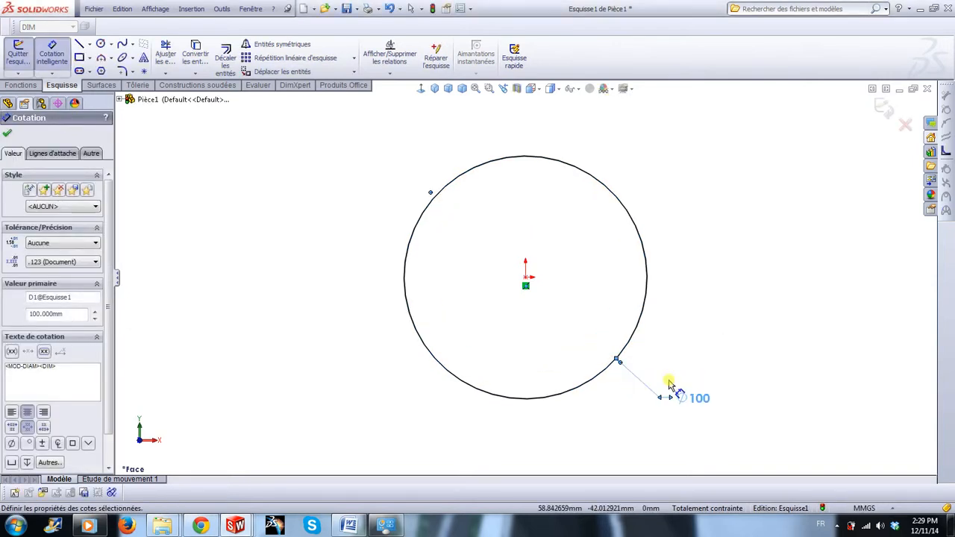
scroll(505, 251, "up", 3)
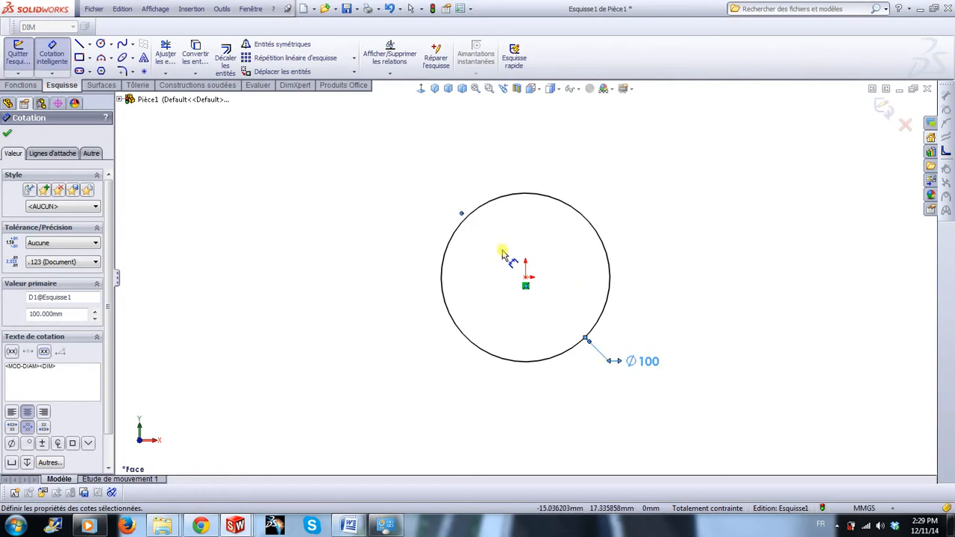
scroll(505, 252, "down", 3)
key("Escape")
scroll(603, 243, "up", 3)
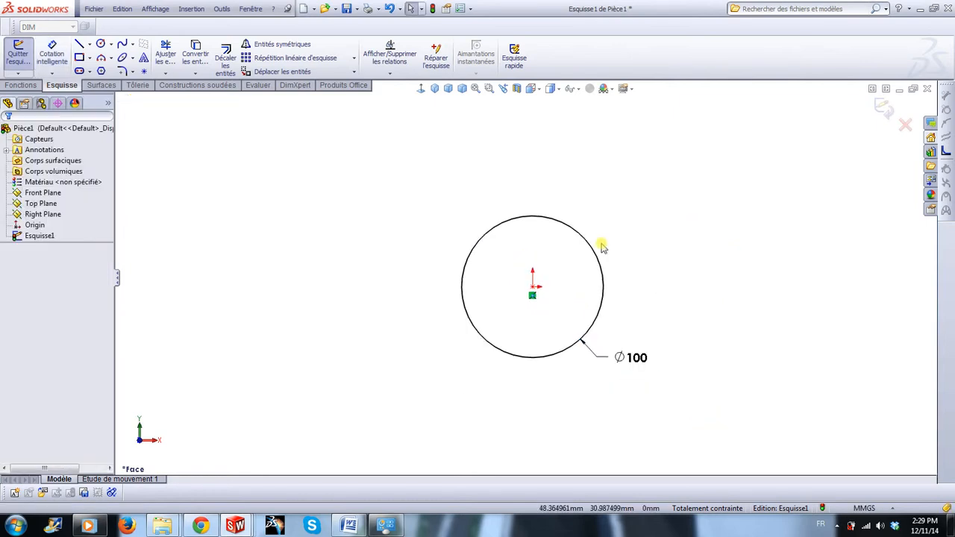
scroll(565, 240, "down", 2)
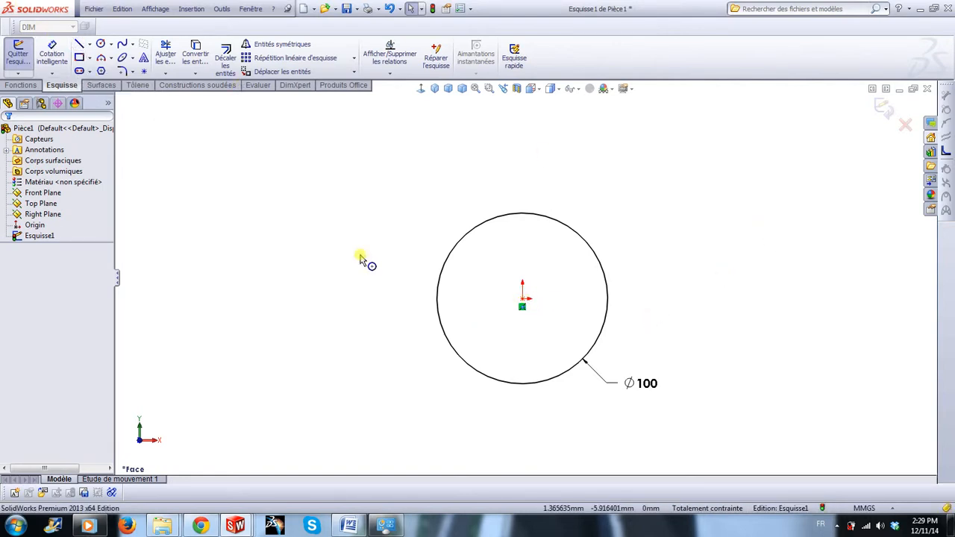
- Draw a nearly vertical line about 69 mm long from the origin upward past the circle's top
left_click(80, 45)
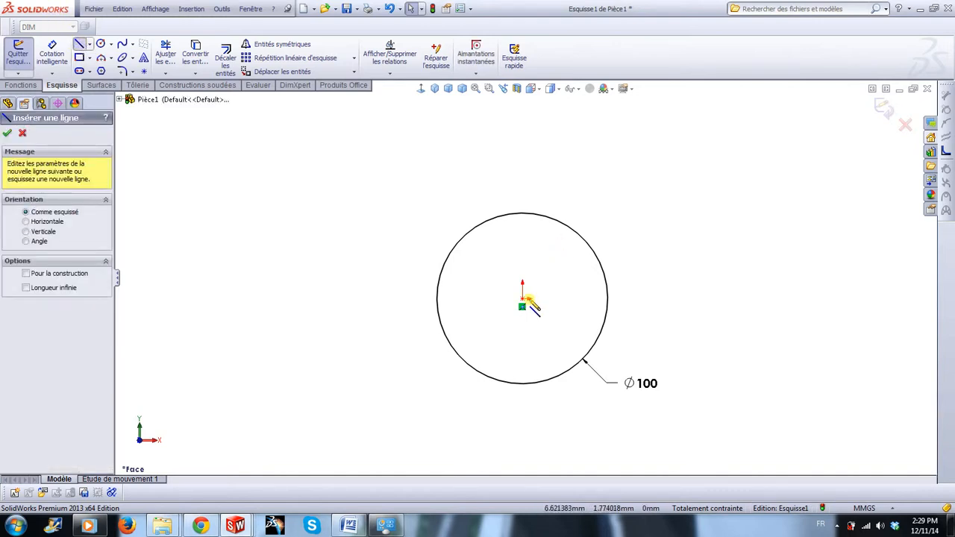
left_click(523, 306)
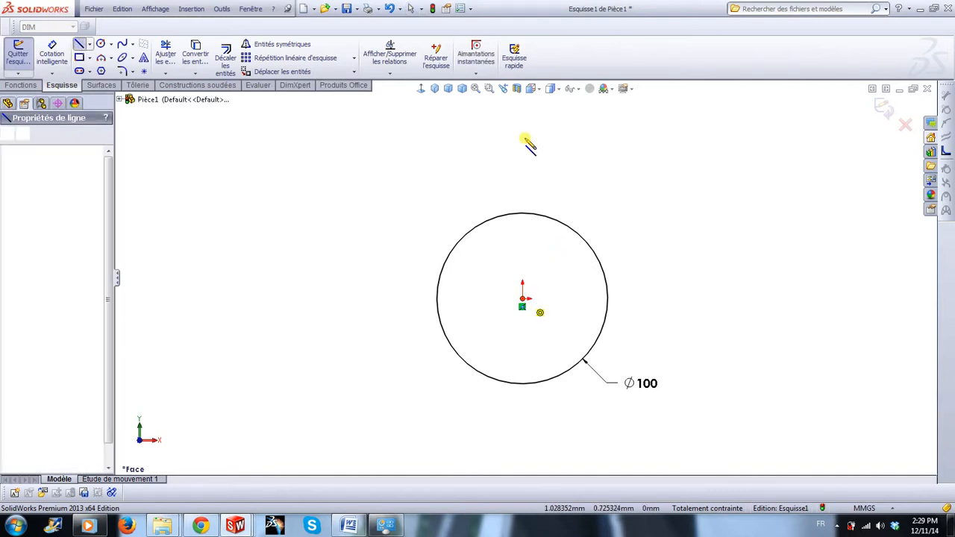
left_click(513, 181)
key("Escape")
key("Escape")
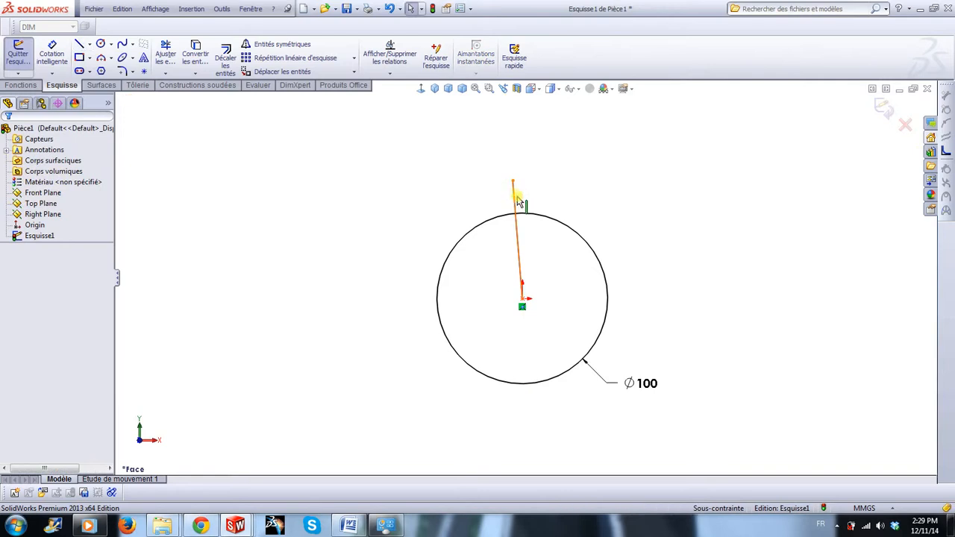
- Convert the line from the origin to construction geometry and add a vertical relation to it
left_click(518, 191)
left_click(550, 155)
left_click(556, 170)
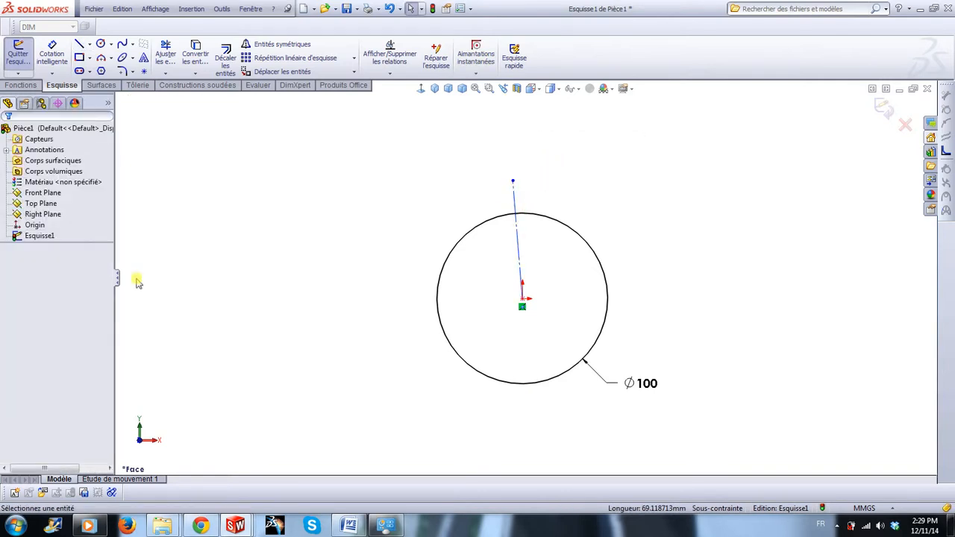
left_click(516, 198)
left_click(559, 144)
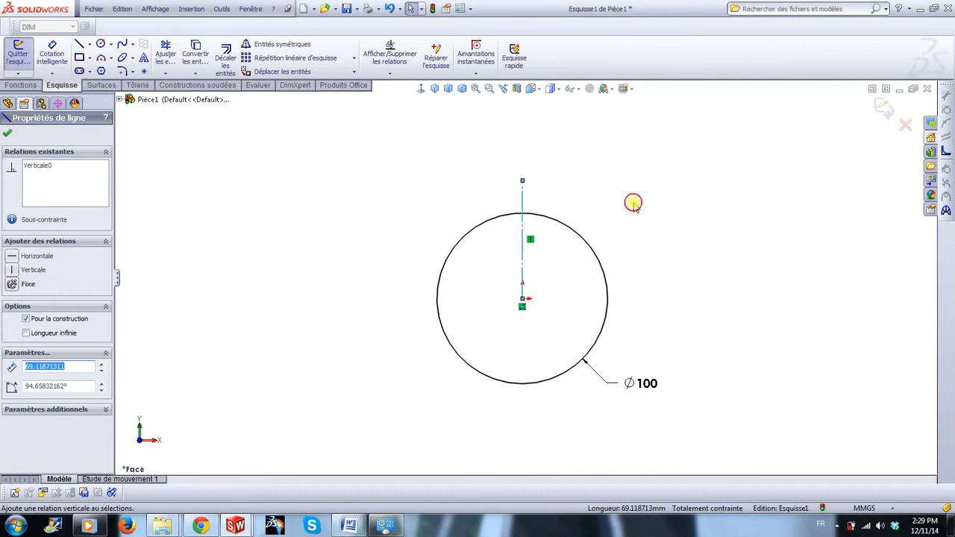
left_click(632, 203)
- Draw a horizontal line about 23 mm long across the upper end of the construction line
key("l")
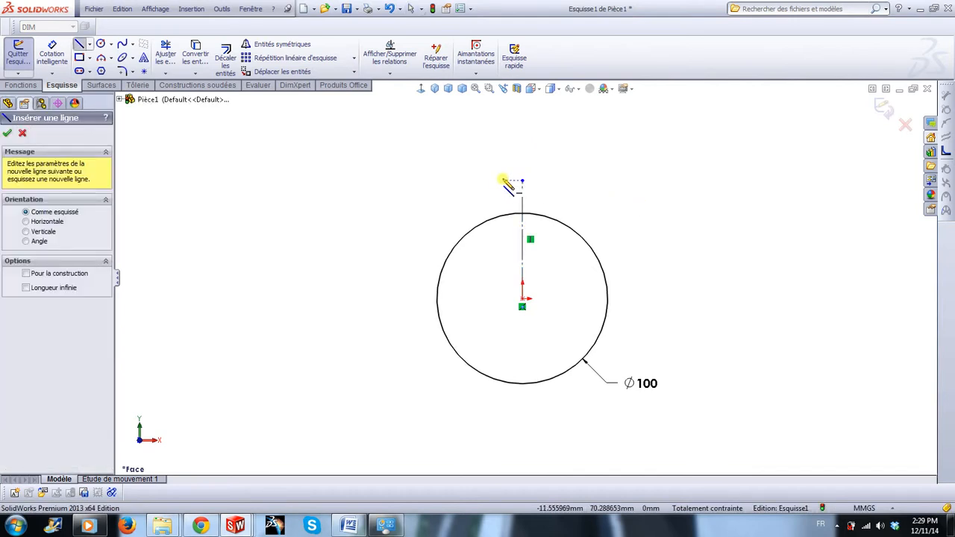
left_click(522, 181)
left_click(542, 180)
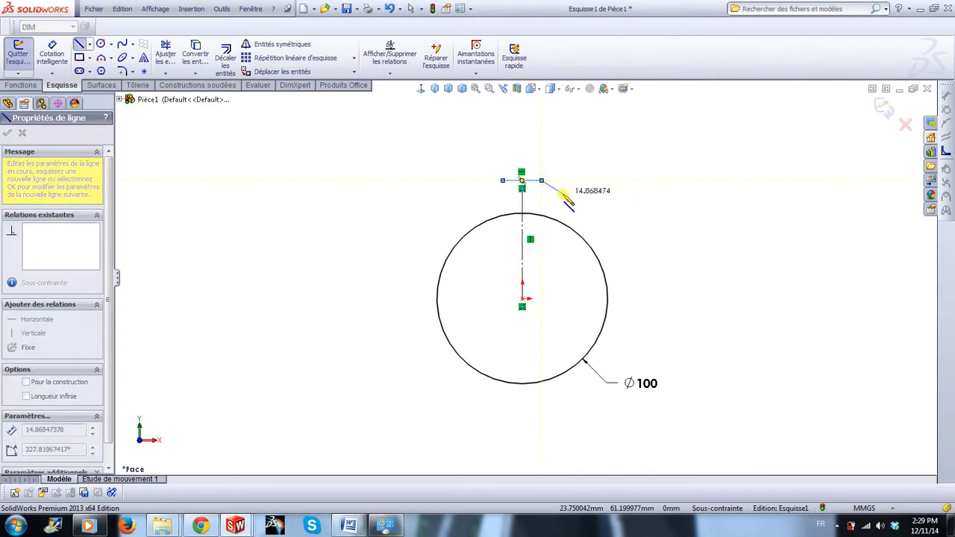
key("Escape")
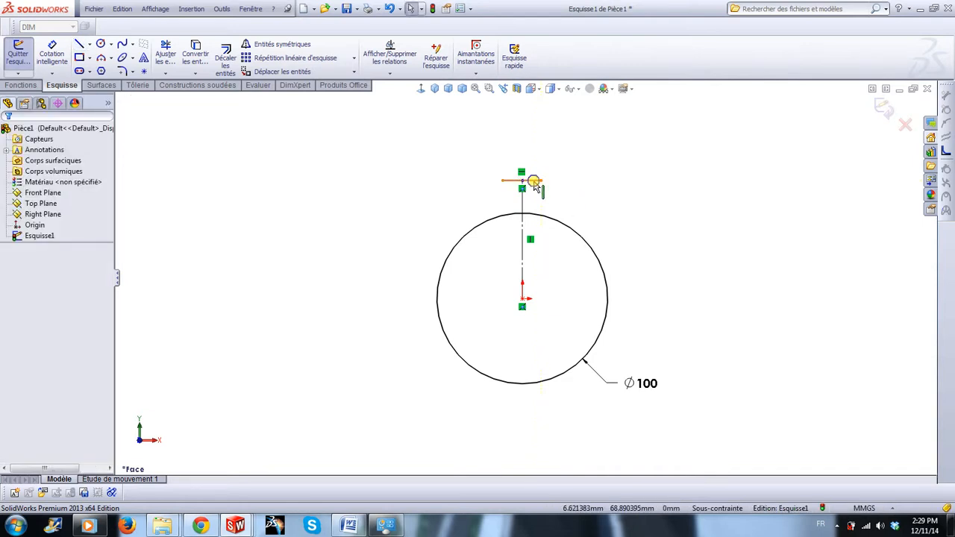
- Make the short horizontal line's midpoint coincident with the upper end of the construction line
right_click(535, 185)
left_click(559, 189)
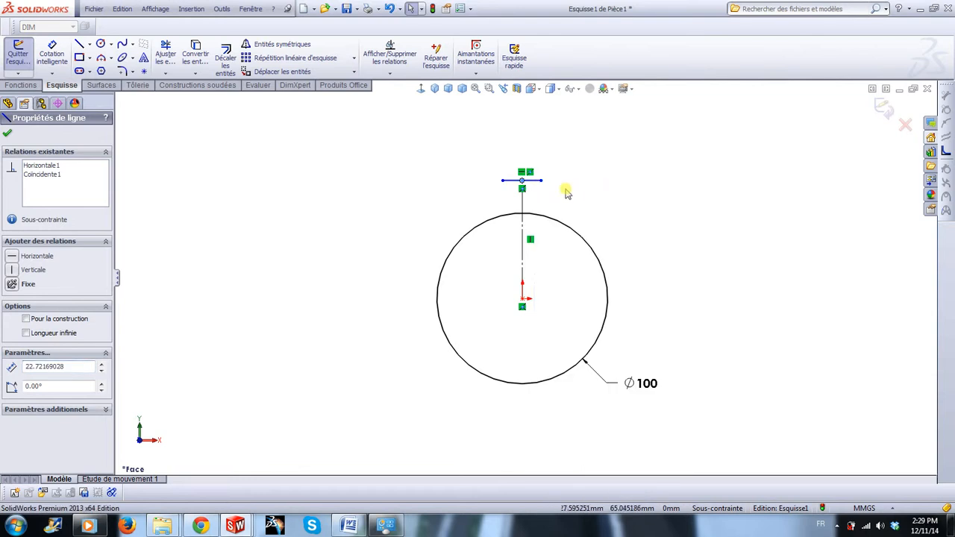
left_click(525, 189, "ctrl")
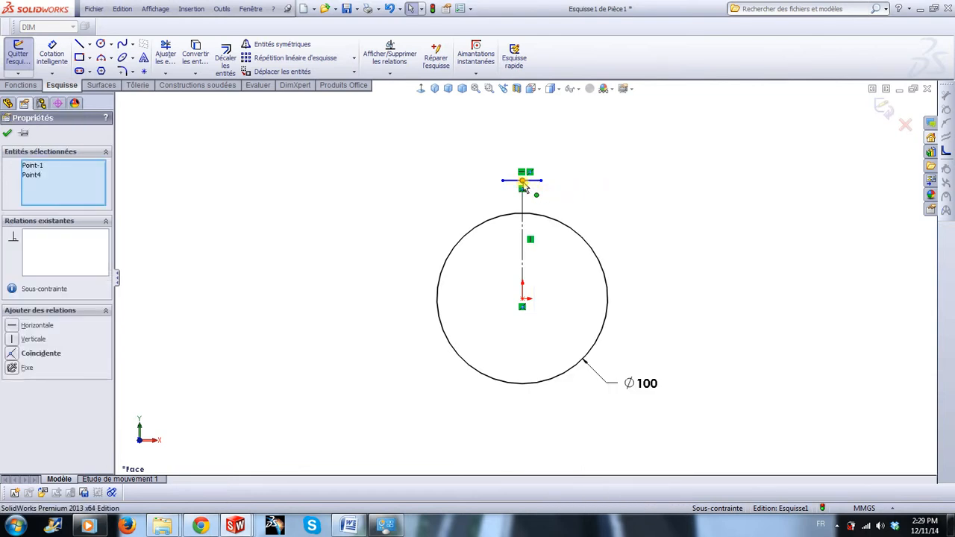
left_click(578, 133)
left_click(610, 205)
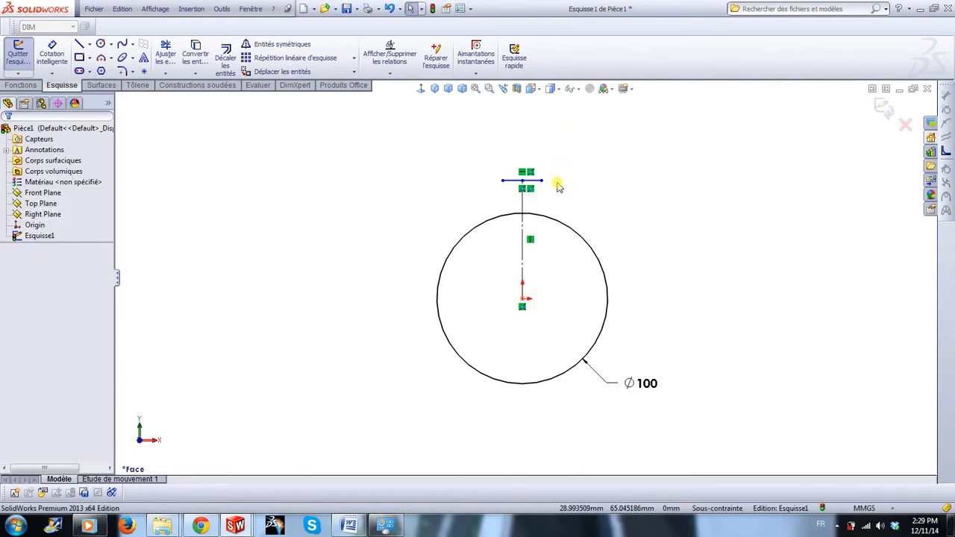
- Move the short horizontal line farther above the circle and stretch it to about 29 mm
left_click_drag(543, 181, 540, 154)
left_click(611, 216)
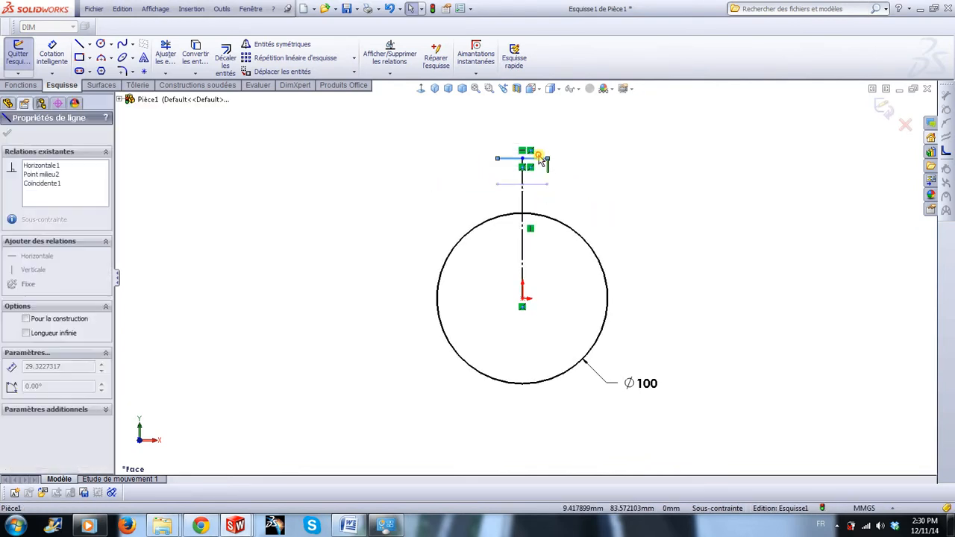
left_click(620, 212)
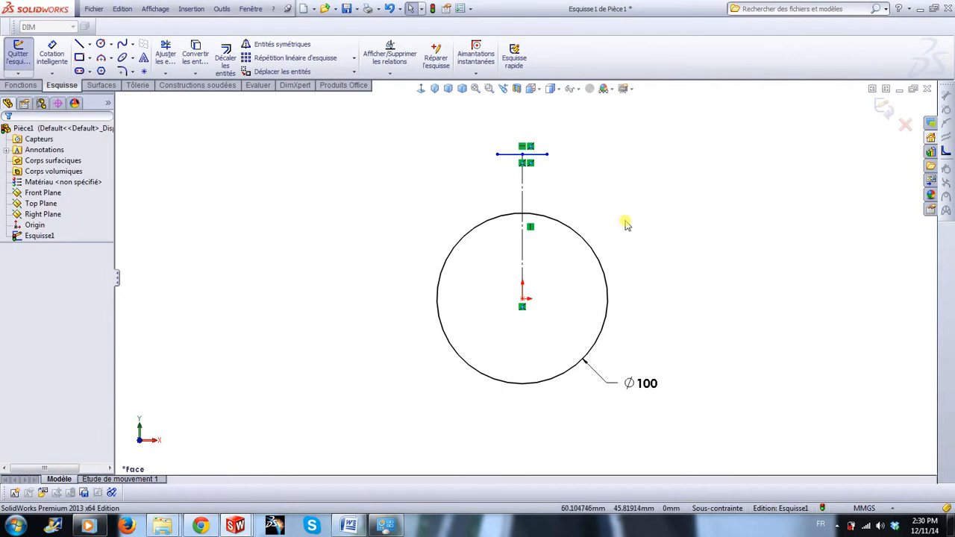
- Dimension the short horizontal line's length as 15 mm
right_click_drag(685, 209, 676, 127)
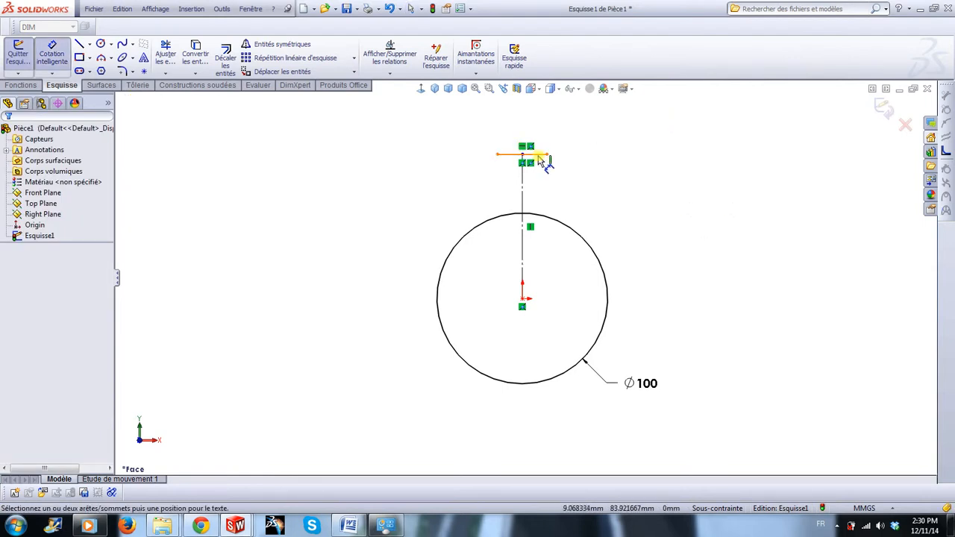
left_click(541, 159)
left_click(595, 123)
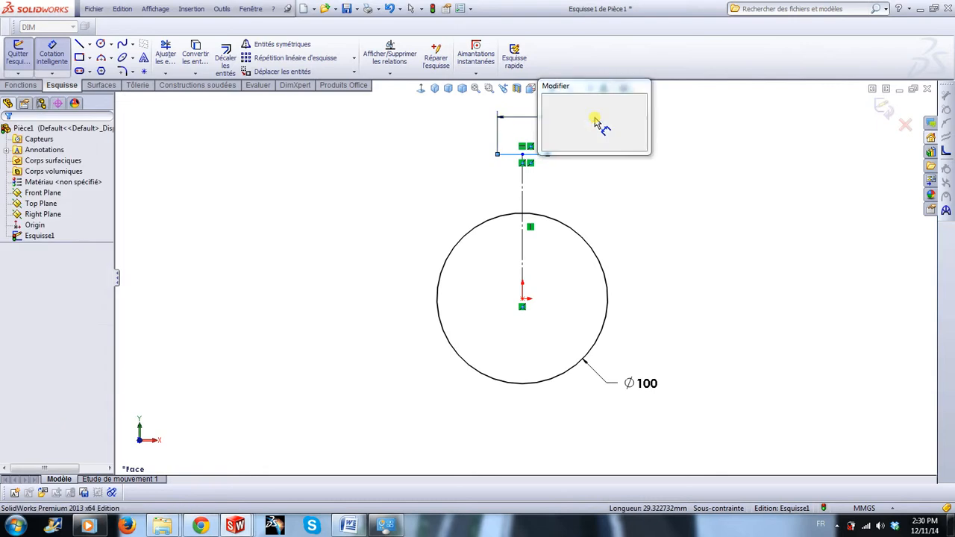
type("15")
key("Return")
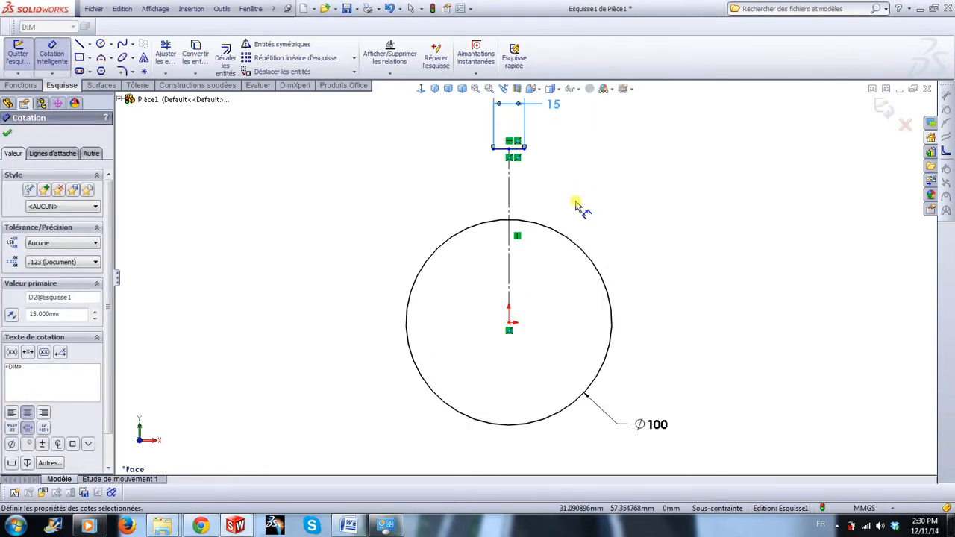
left_click(688, 230)
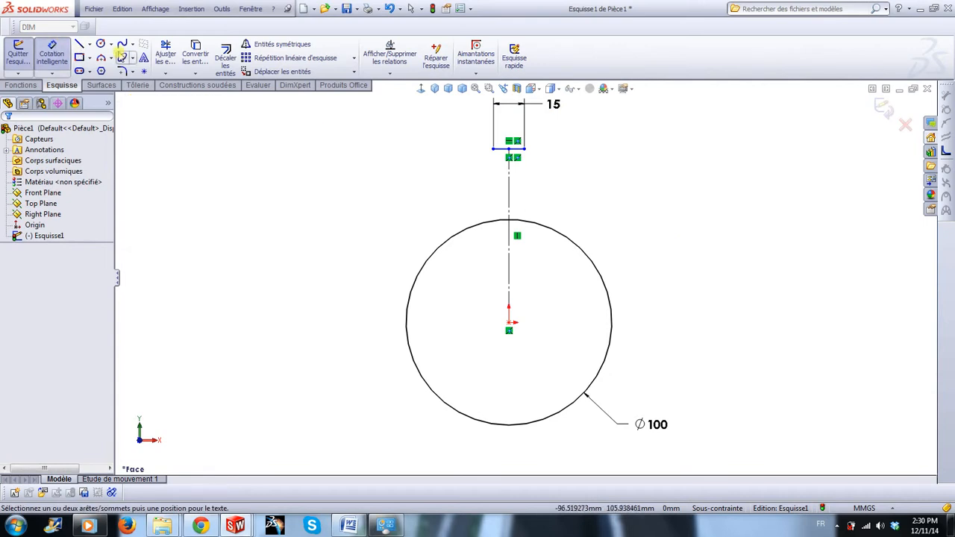
- Draw outward-curving three-point arcs from both ends of the 15 mm line to the circle, radius about 37 mm on the right and 25 mm on the left
left_click(102, 59)
left_click(525, 150)
left_click(528, 219)
left_click(535, 186)
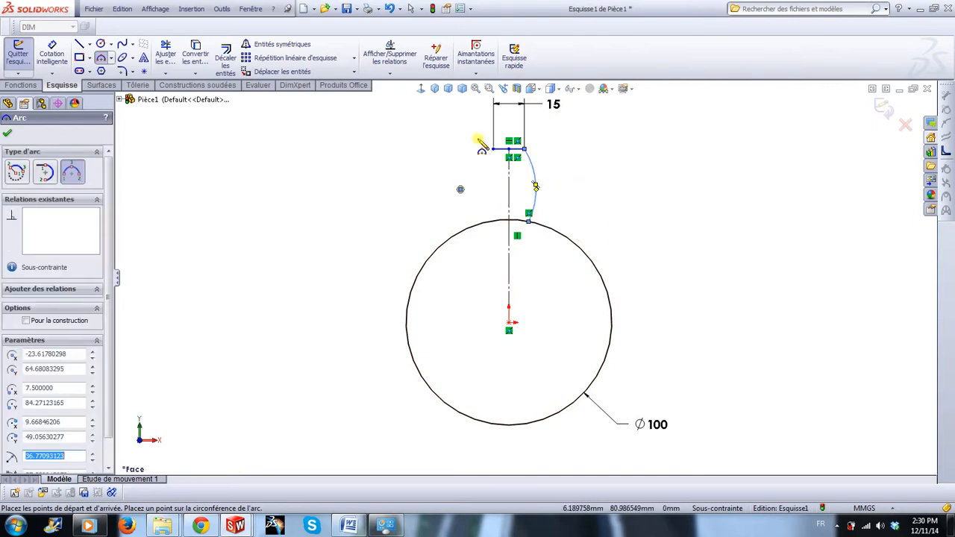
left_click(493, 149)
left_click(489, 223)
left_click(476, 188)
key("Escape")
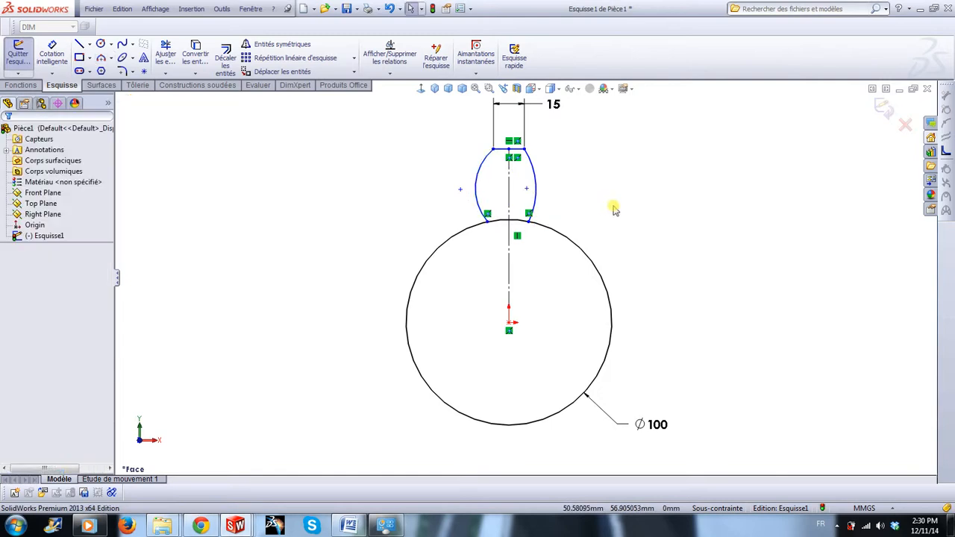
- Add an equal relation between the left and right tooth arcs
left_click(480, 181)
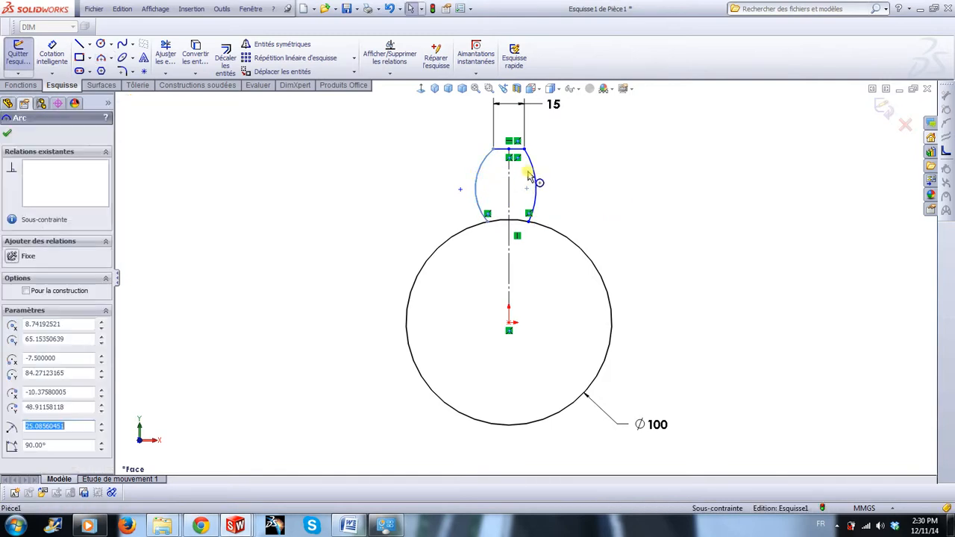
left_click(536, 186, "ctrl")
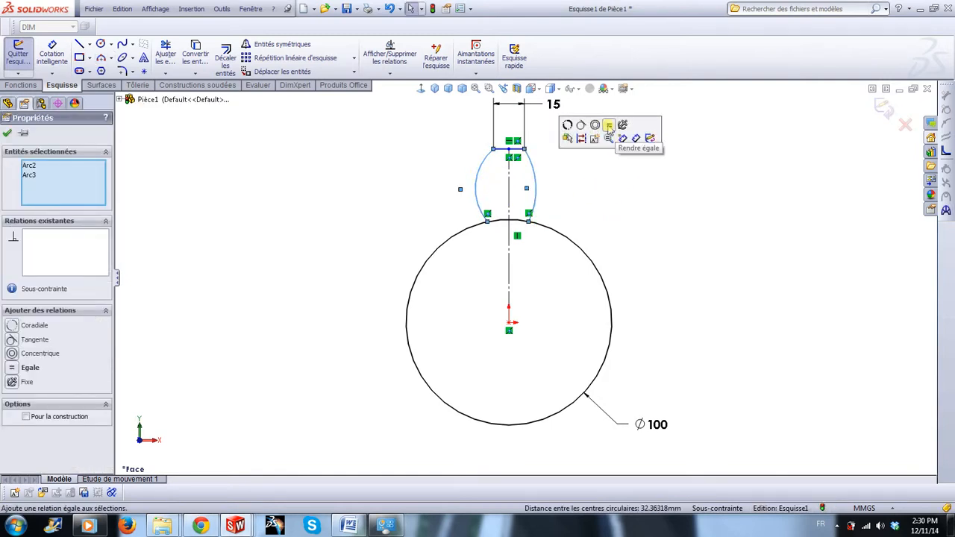
left_click(609, 125)
left_click(651, 225)
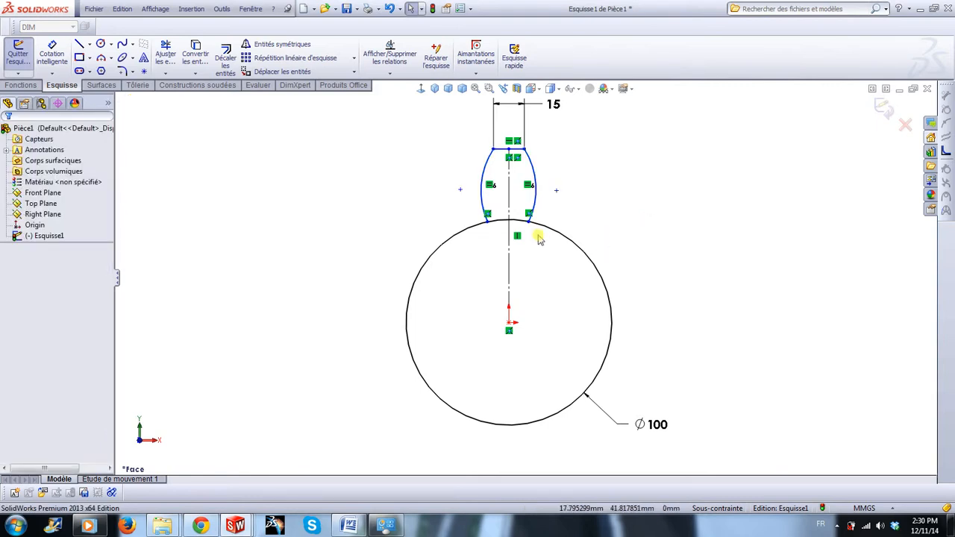
- Add a horizontal relation between the lower endpoints of the two arcs on the circle
left_click(529, 215)
left_click(488, 216, "ctrl")
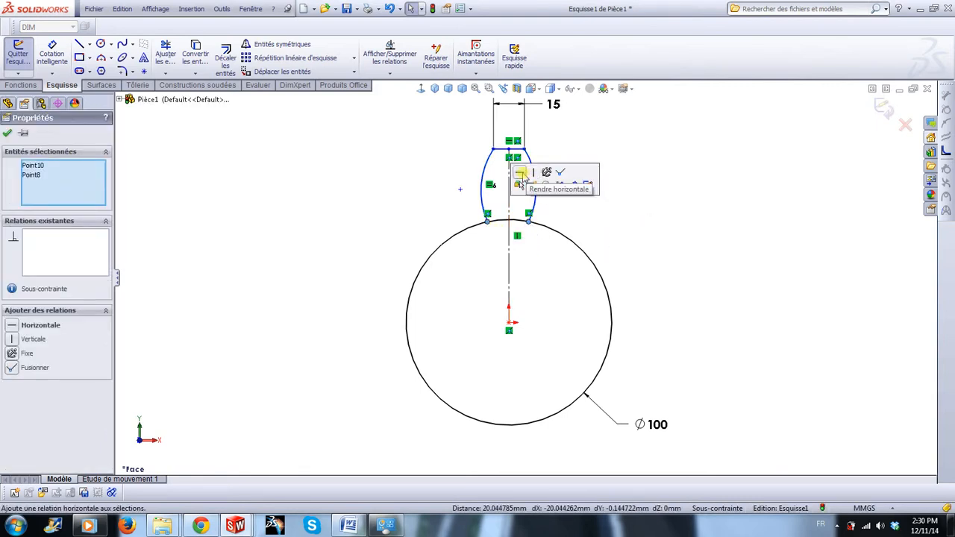
left_click(521, 175)
left_click(687, 248)
- Dimension the right tooth arc with a radius of 65 mm
right_click_drag(686, 249, 688, 179)
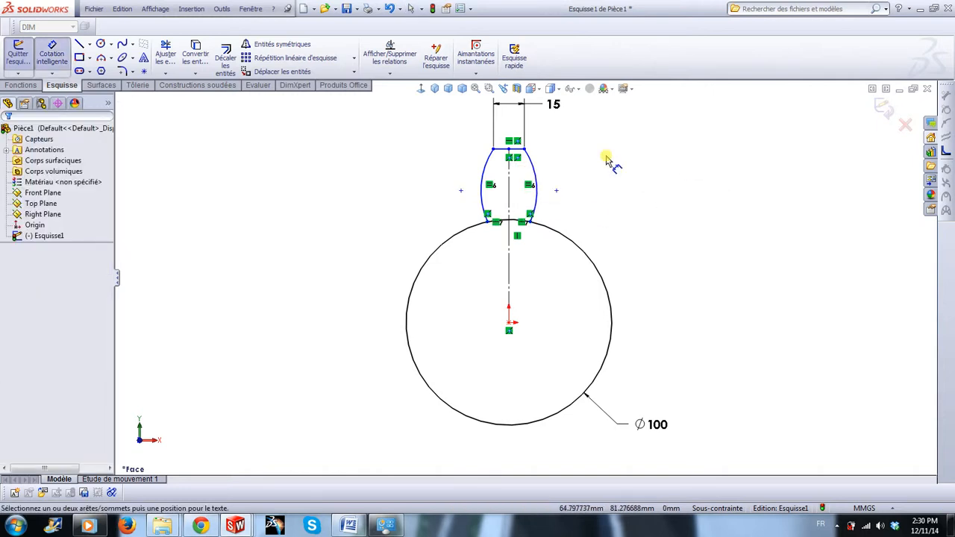
left_click(556, 172)
left_click(617, 185)
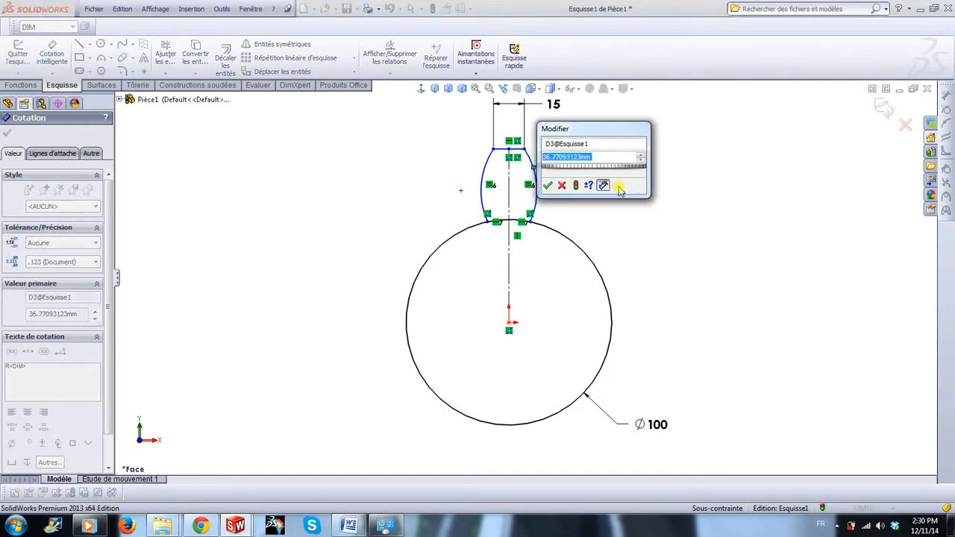
type("65")
key("Return")
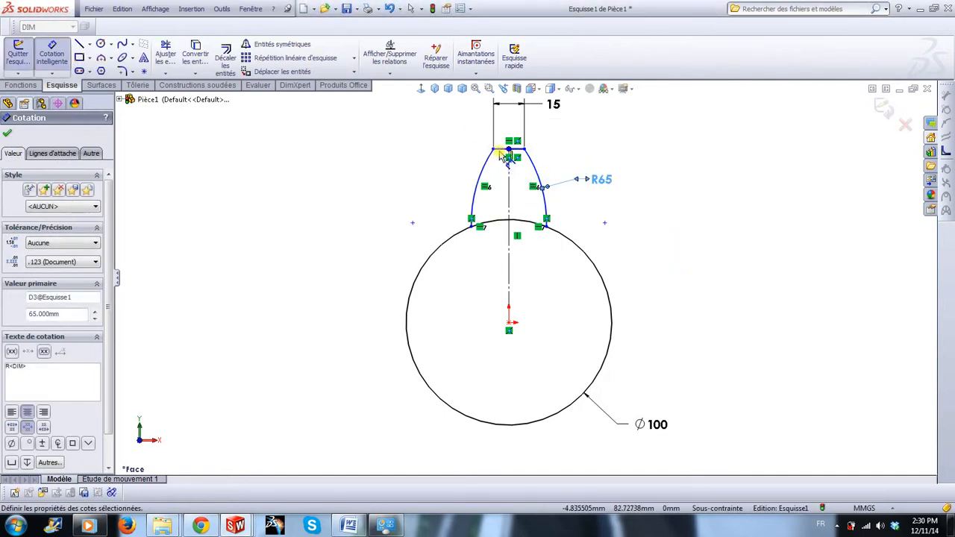
- Dimension the vertical distance from the origin to the tooth's top line as 85 mm
mouse_move(502, 152)
left_mouse_down()
mouse_move(497, 222)
mouse_move(510, 324)
left_mouse_up()
left_click(363, 242)
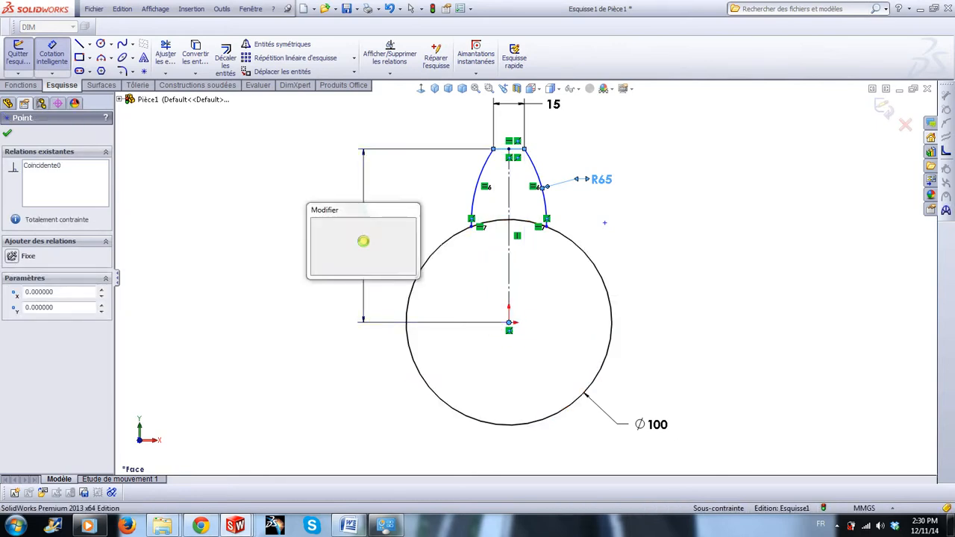
type("85")
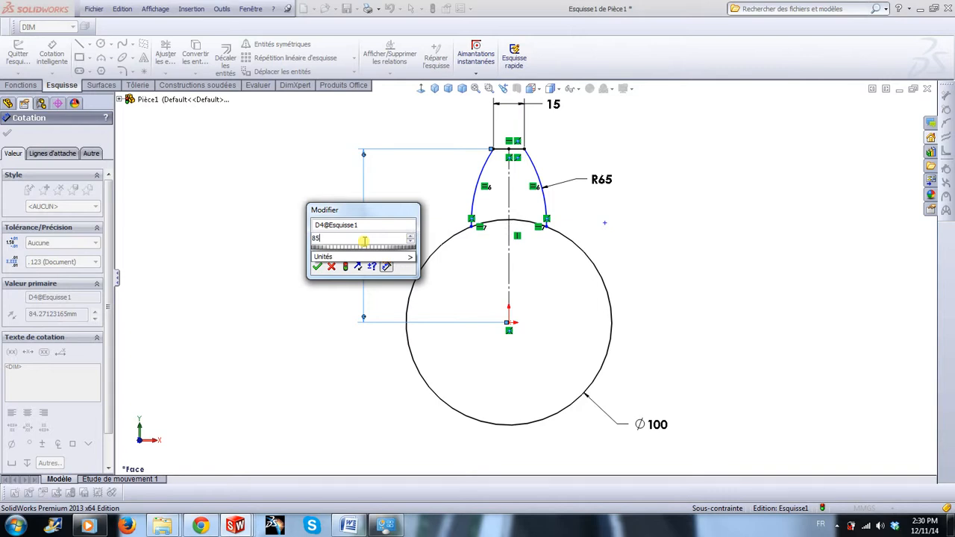
key("Return")
- Dimension the distance between the two lower arc endpoints on the circle as 40 mm
left_click(471, 226)
left_click(546, 228)
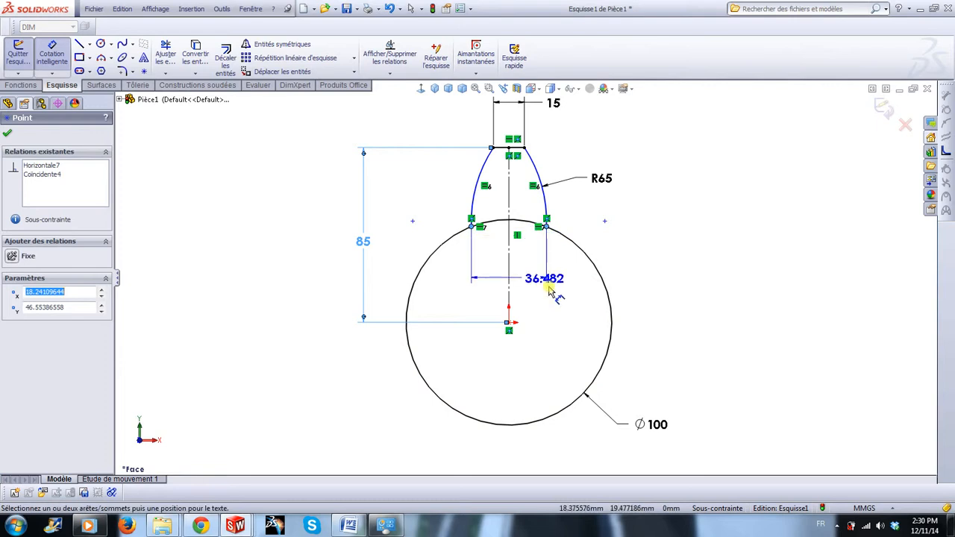
left_click(677, 268)
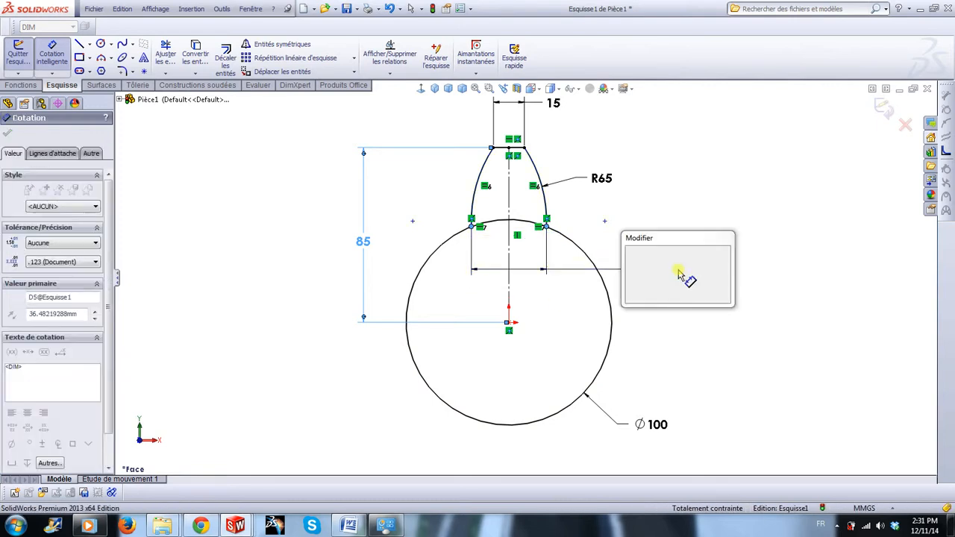
type("40")
key("Return")
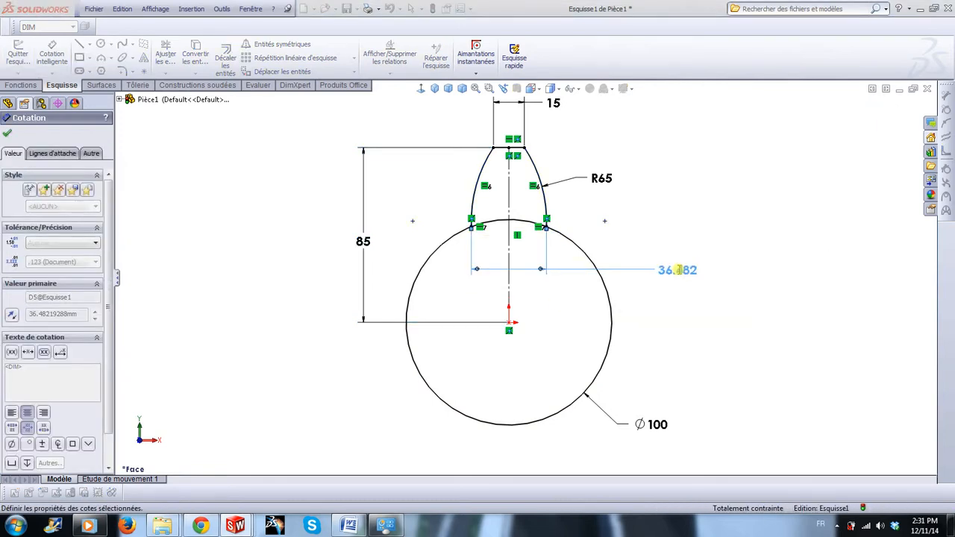
key("Escape")
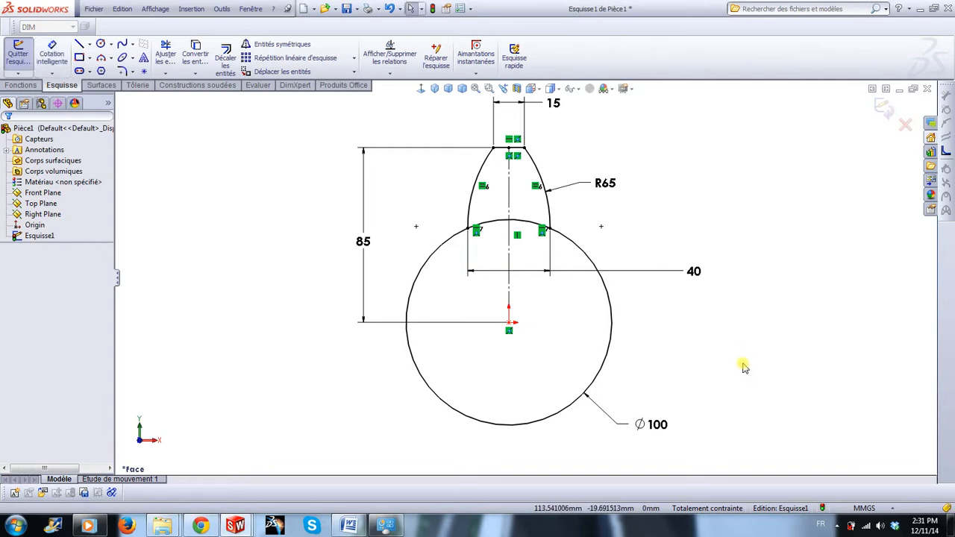
- Create a circular sketch pattern of the tooth's two arcs and top line, with 6 equally spaced instances over 360 degrees
scroll(591, 245, "down", 2)
key("f")
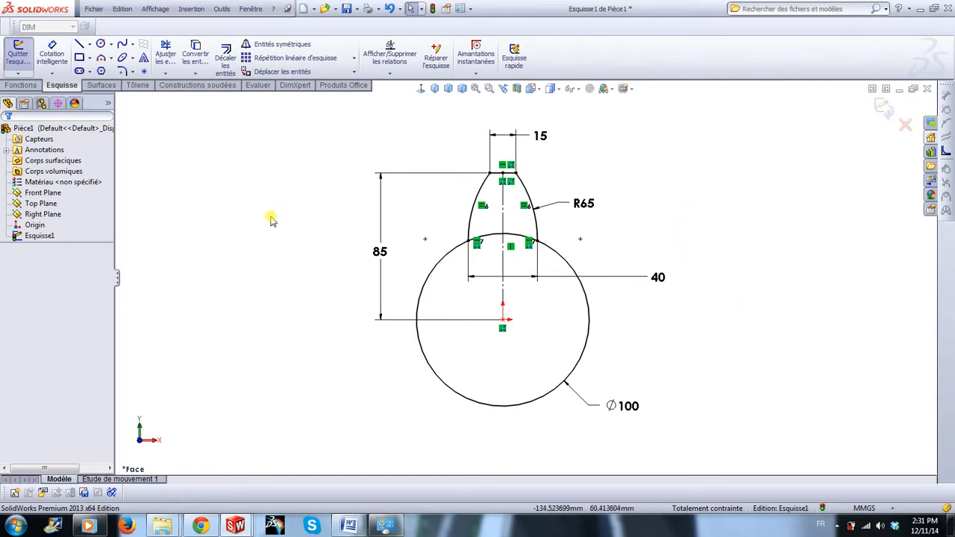
left_click(355, 59)
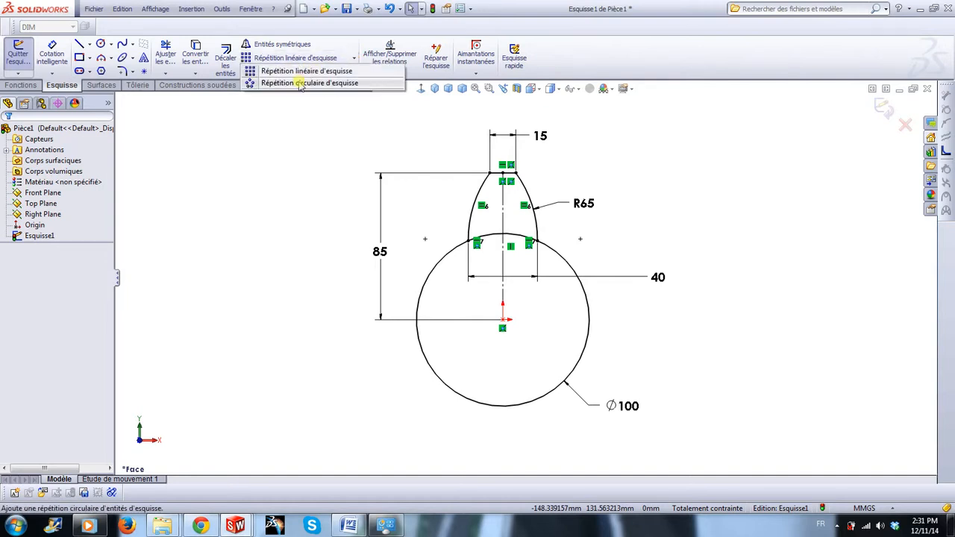
left_click(314, 79)
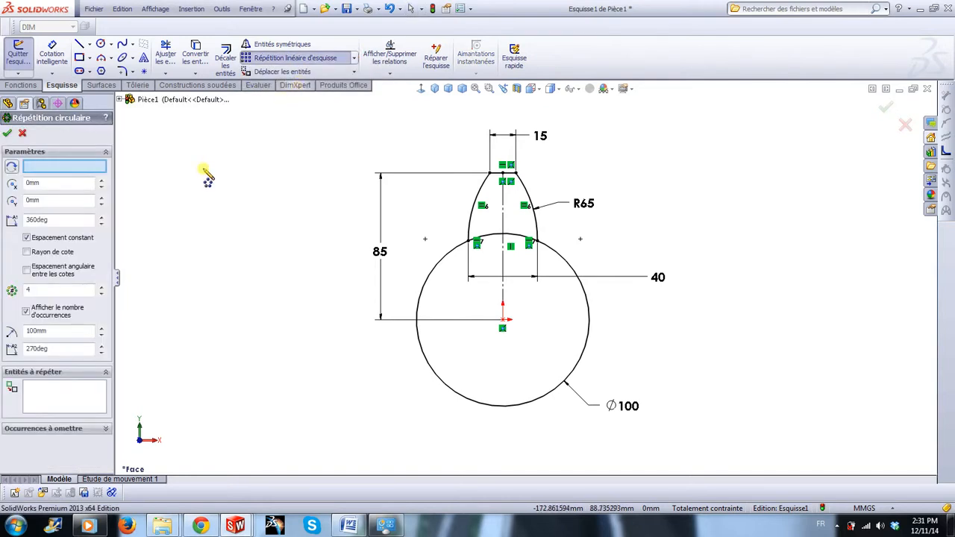
left_click(485, 191)
left_click(500, 174)
left_click(530, 198)
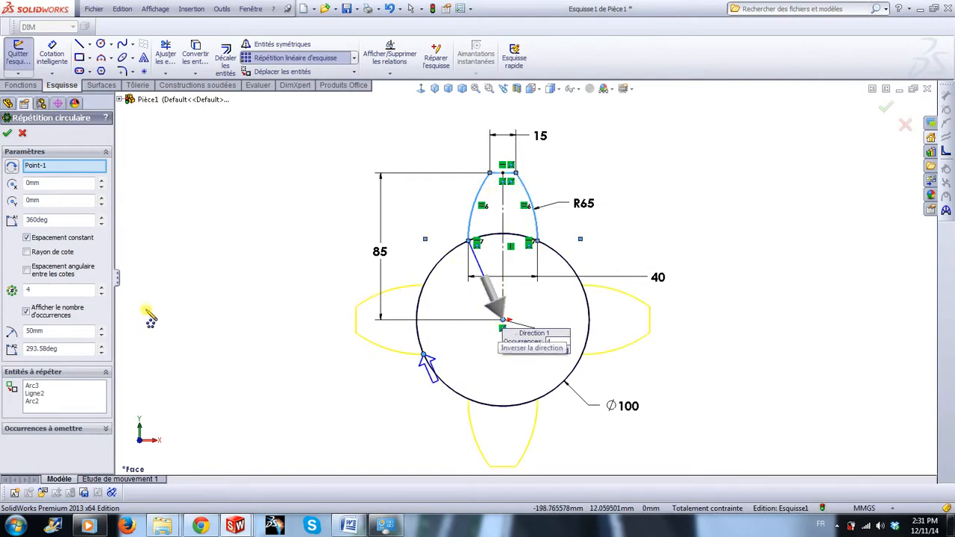
left_click(60, 290)
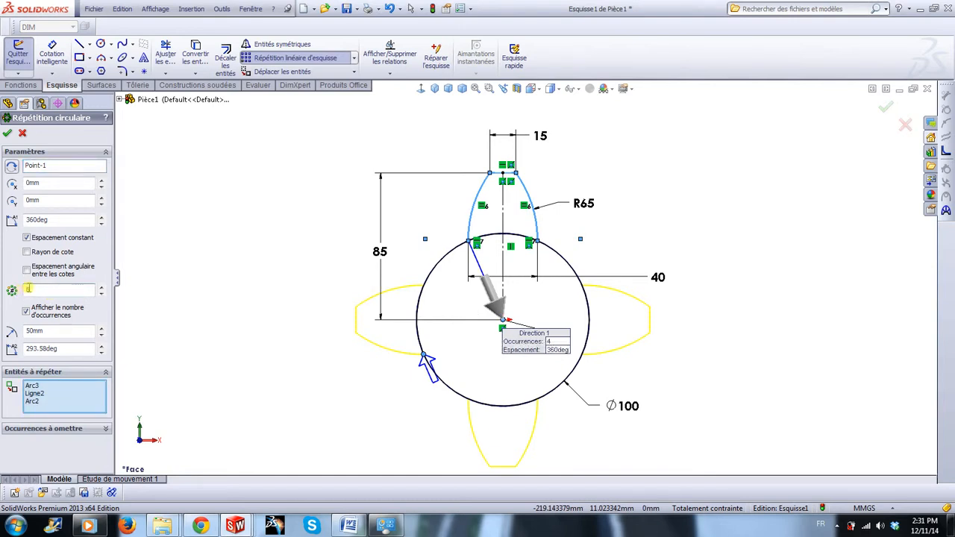
left_click(72, 332)
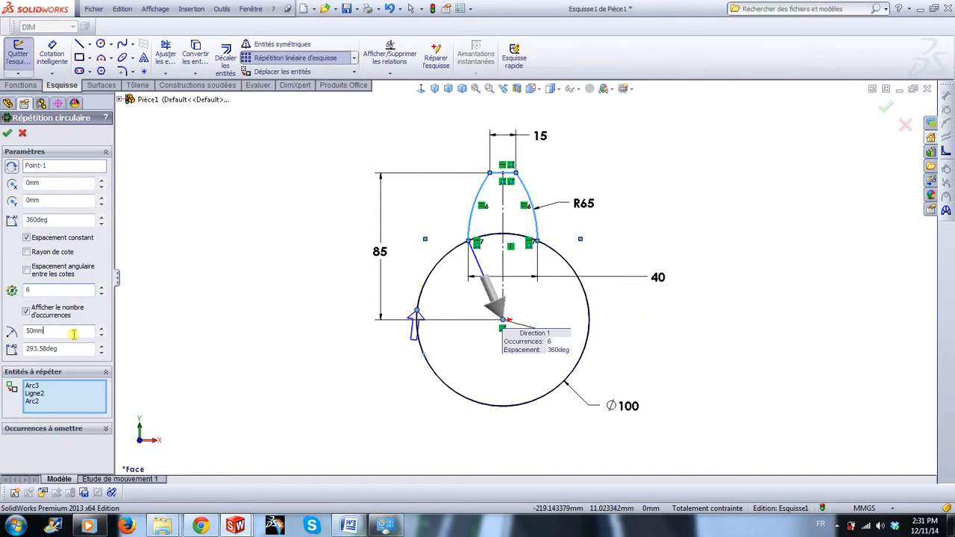
left_click(7, 134)
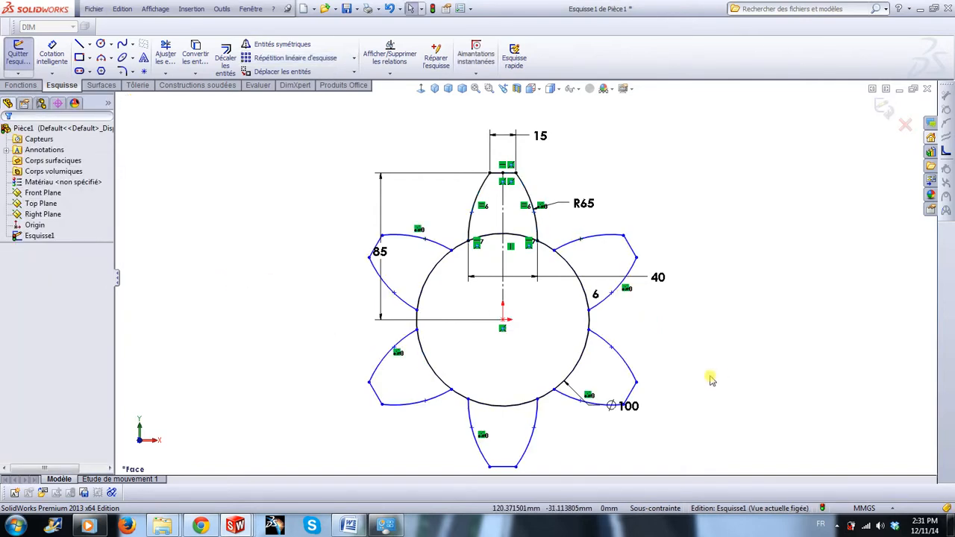
- Pull the bottom tooth's corner out of place, and make the circular pattern's centre point coincident with the origin
key("z")
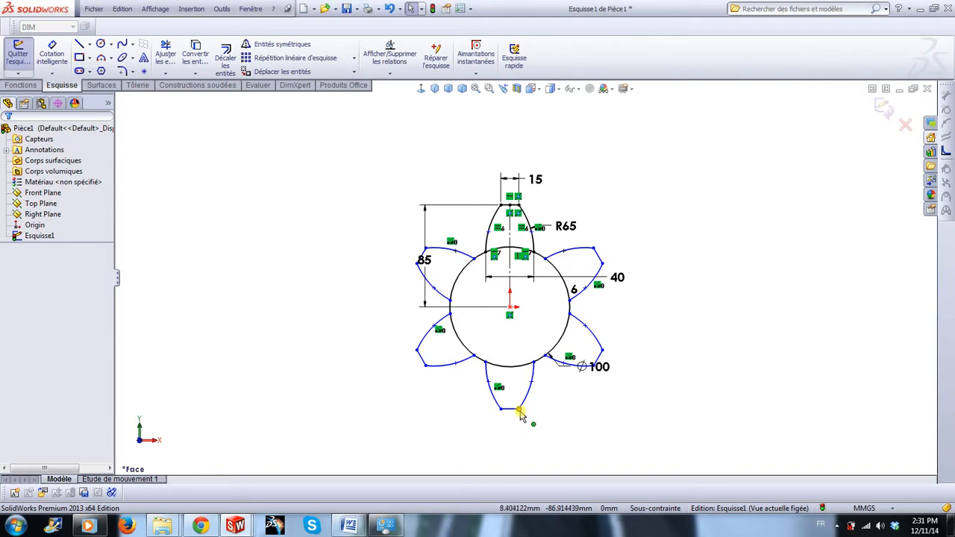
left_click(519, 410)
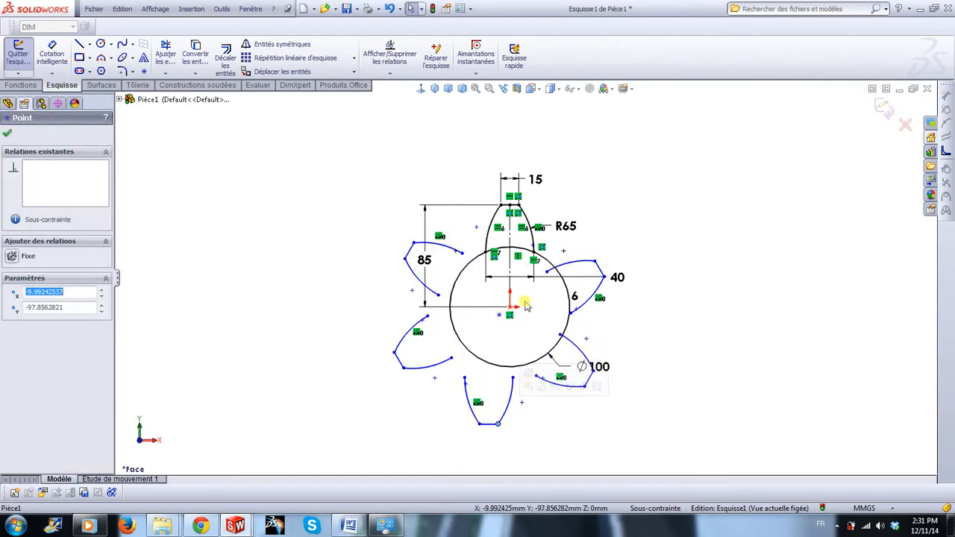
scroll(516, 323, "up", 3)
left_click(498, 293, "ctrl")
left_click(557, 246)
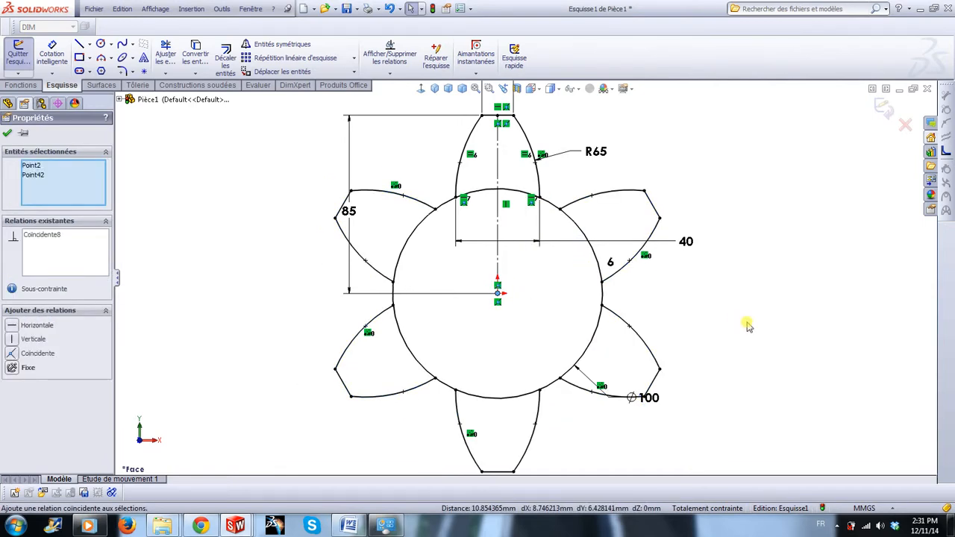
left_click(746, 324)
- Trim away the segments of the 100 mm circle inside all six teeth with the smart trim option
scroll(465, 224, "up", 3)
scroll(477, 270, "down", 1)
scroll(639, 405, "up", 1)
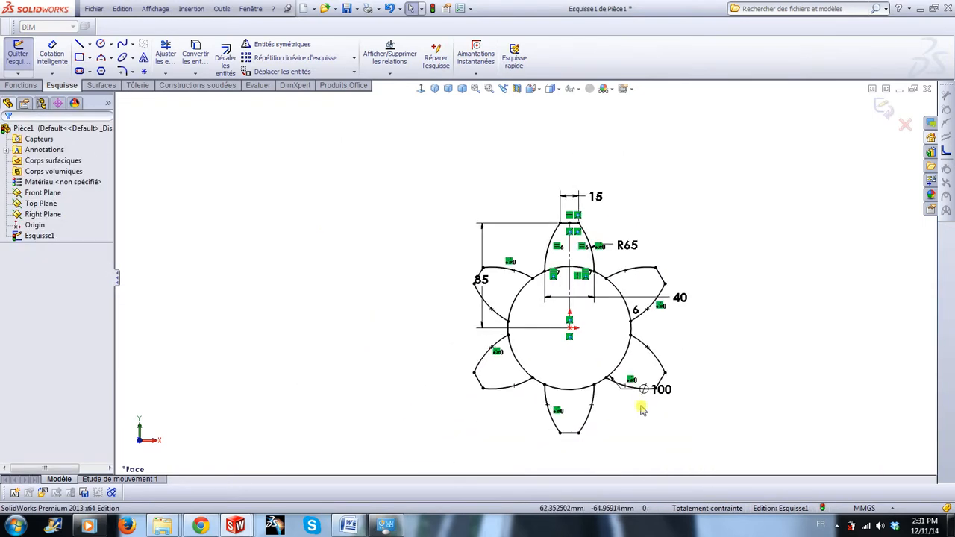
scroll(607, 391, "down", 3)
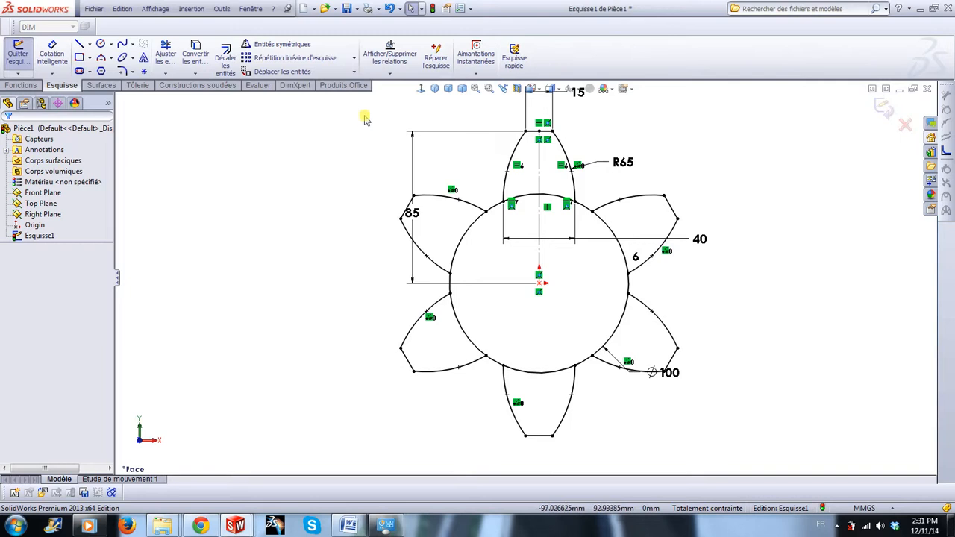
left_click(166, 56)
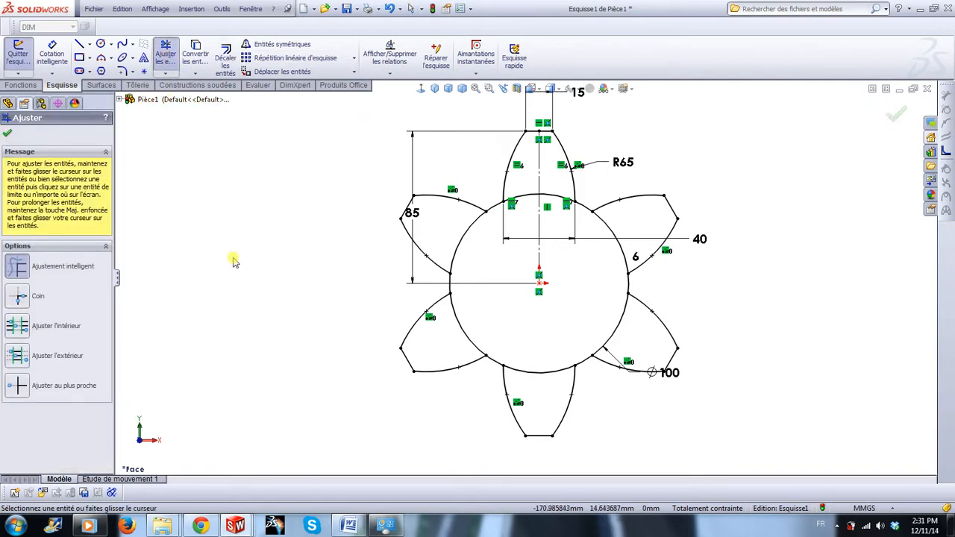
scroll(525, 223, "down", 1)
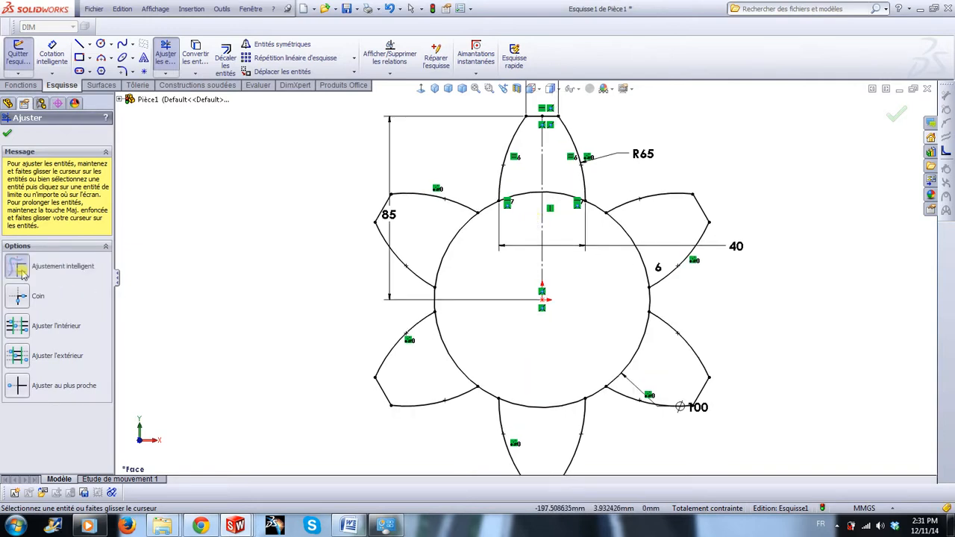
left_click_drag(527, 226, 526, 184)
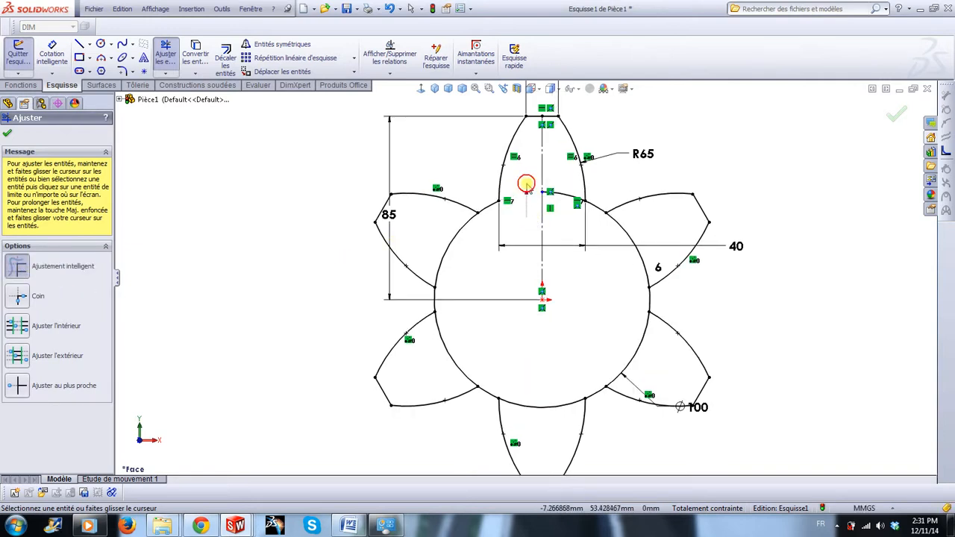
left_click_drag(460, 267, 438, 246)
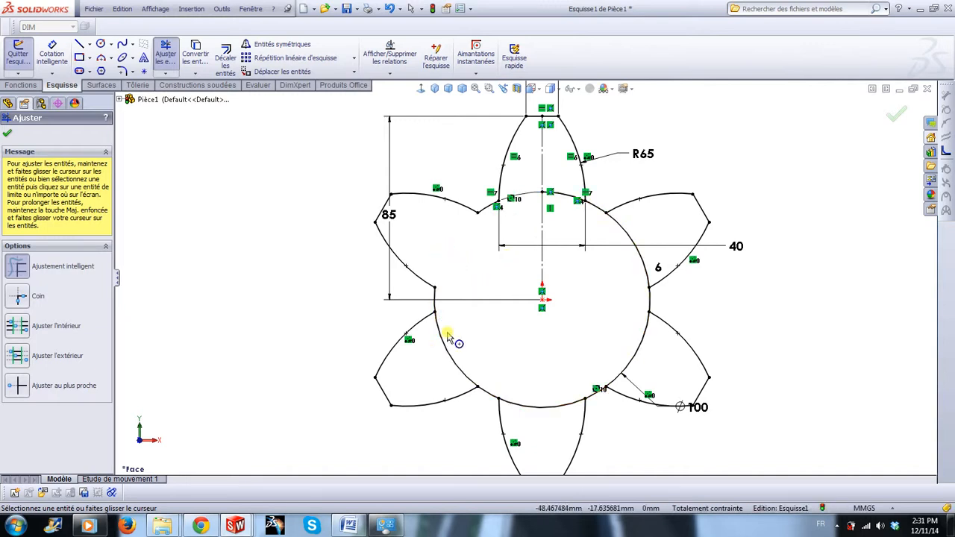
mouse_move(443, 348)
left_mouse_down()
mouse_move(524, 379)
mouse_move(539, 415)
mouse_move(594, 366)
mouse_move(636, 356)
mouse_move(638, 302)
left_mouse_up()
left_click_drag(649, 264, 651, 264)
scroll(555, 209, "down", 5)
left_click_drag(556, 214, 559, 195)
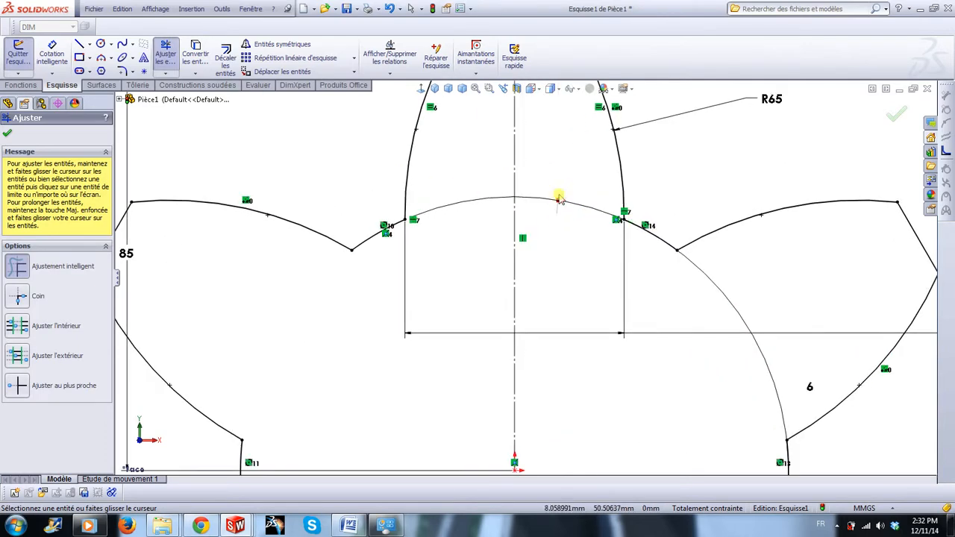
scroll(565, 260, "up", 5)
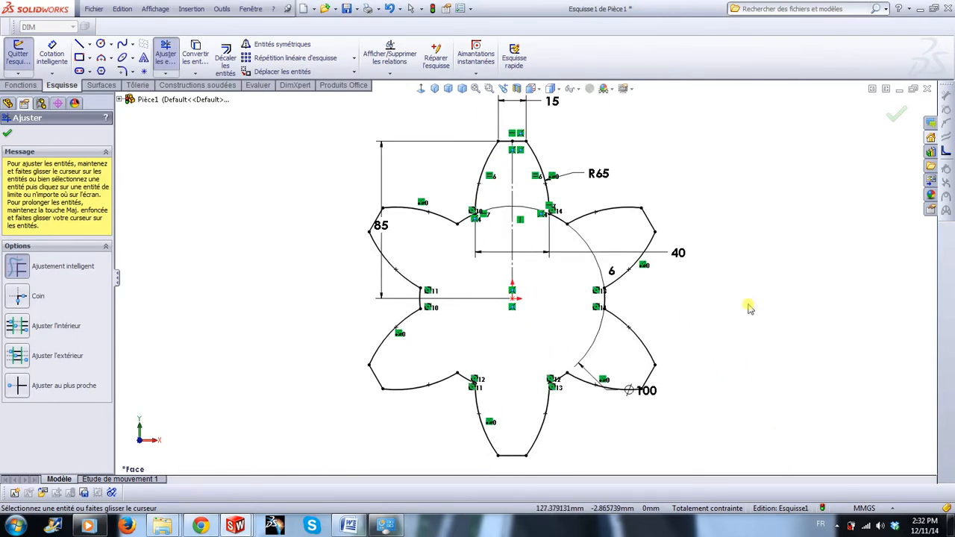
left_click(897, 112)
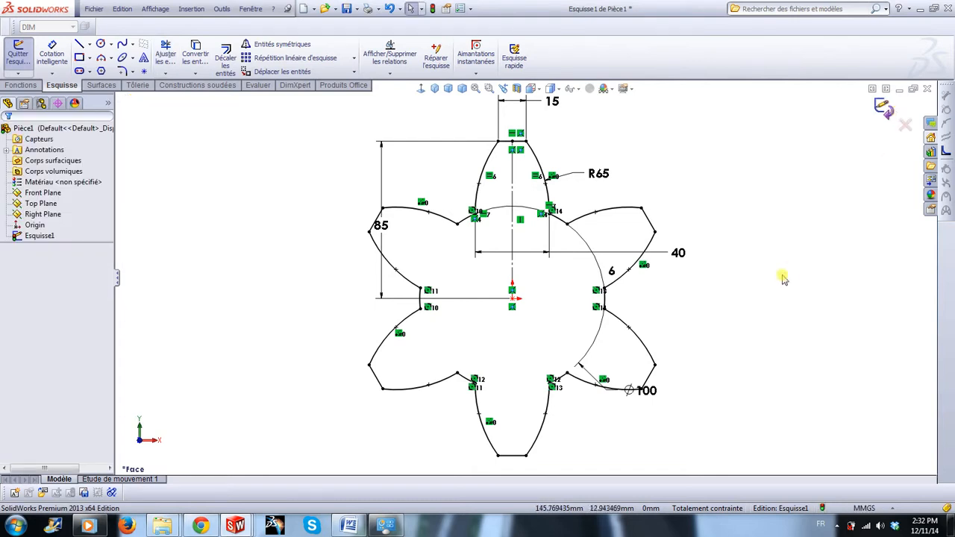
- Move the 85, 15, R65, 40 and Ø100 dimensions farther away from the gear profile
scroll(746, 328, "up", 2)
left_click(328, 236)
left_click_drag(544, 159, 589, 114)
left_click_drag(593, 211, 662, 152)
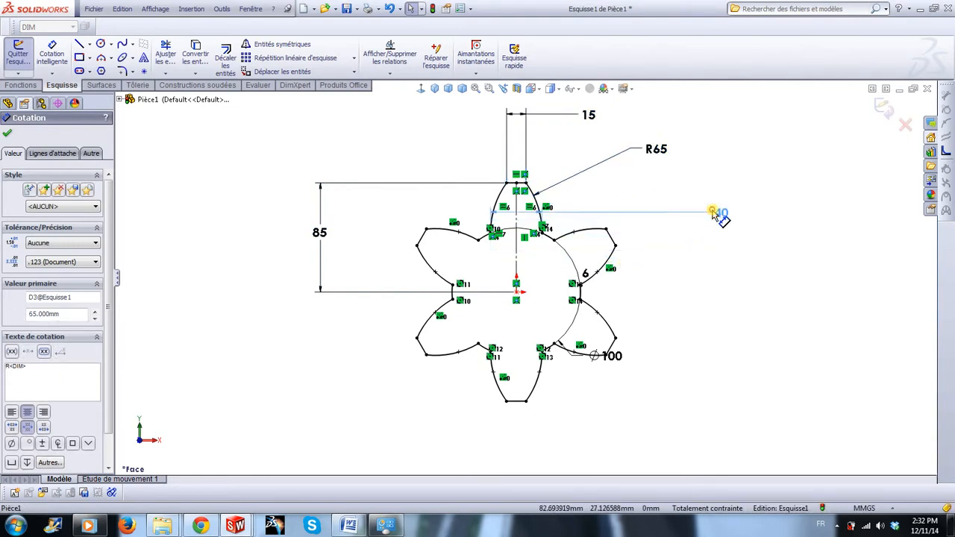
left_click(718, 215)
mouse_move(611, 357)
left_mouse_down()
mouse_move(664, 434)
mouse_move(651, 448)
left_mouse_up()
left_click(669, 358)
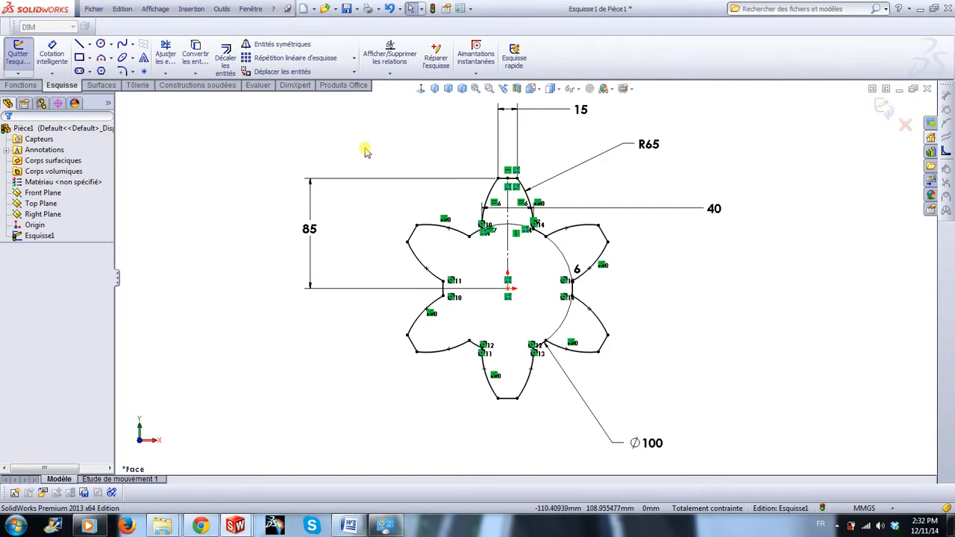
mouse_move(367, 148)
left_mouse_down()
mouse_move(390, 283)
mouse_move(494, 400)
mouse_move(580, 422)
mouse_move(621, 417)
left_mouse_up()
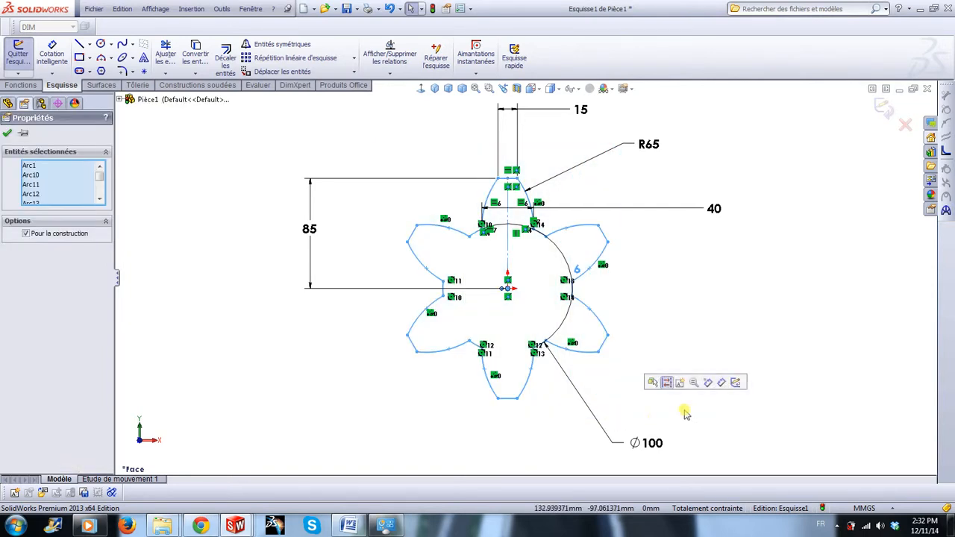
right_click(601, 322)
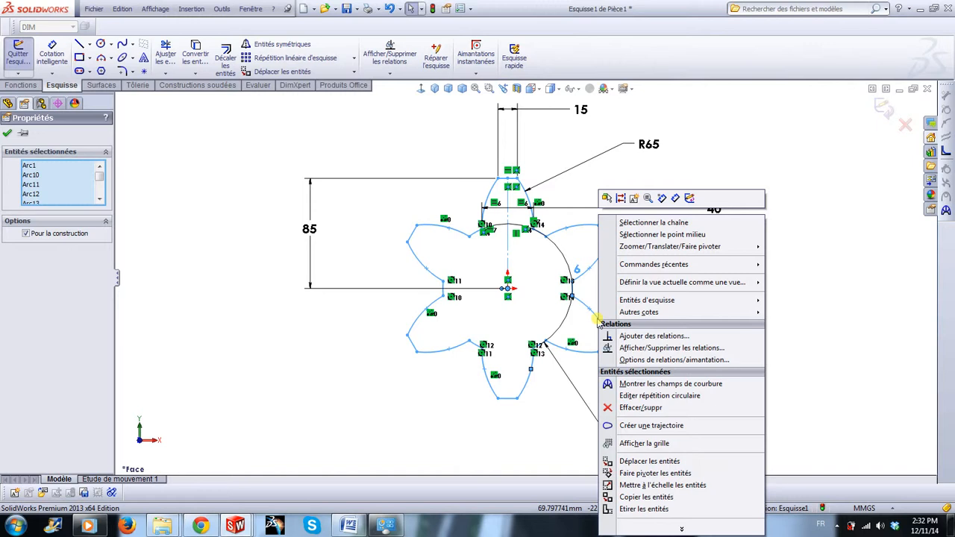
left_click(772, 149)
- Create a block from the complete six-tooth gear profile, including its dimensions, and exit the sketch
left_click_drag(368, 139, 631, 426)
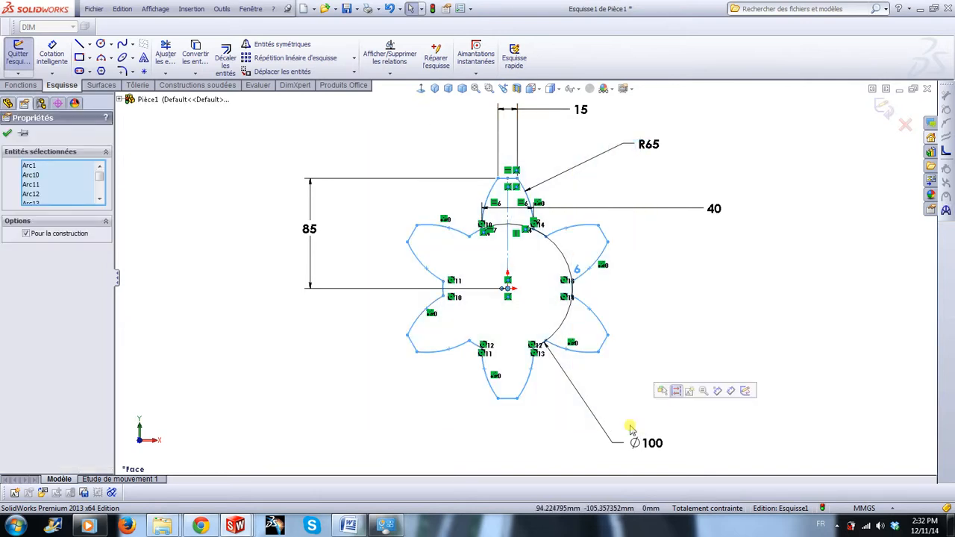
left_click(188, 9)
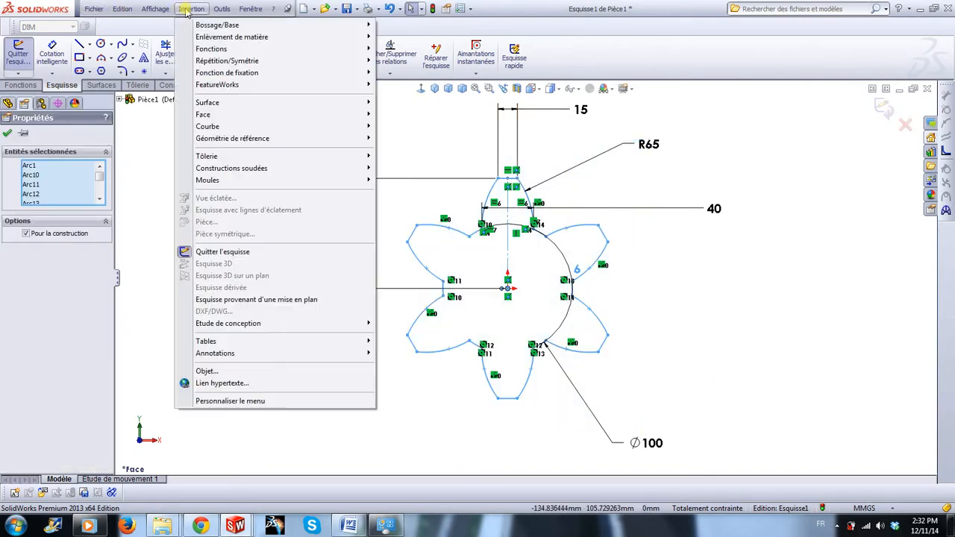
mouse_move(222, 9)
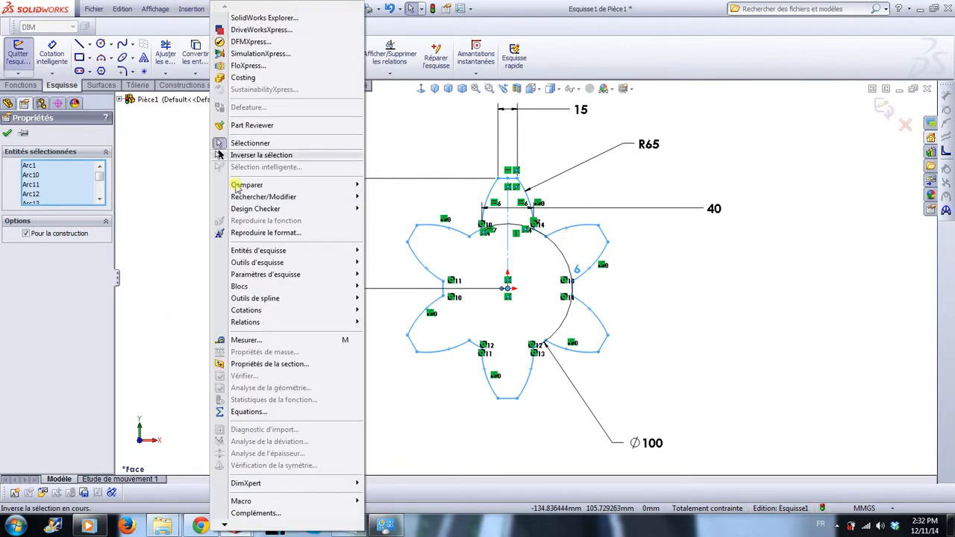
mouse_move(253, 290)
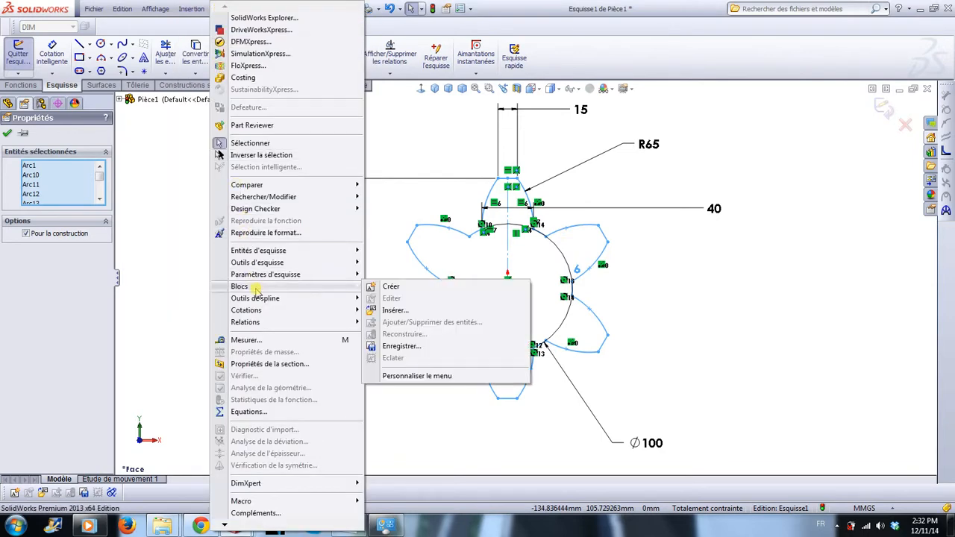
left_click(390, 286)
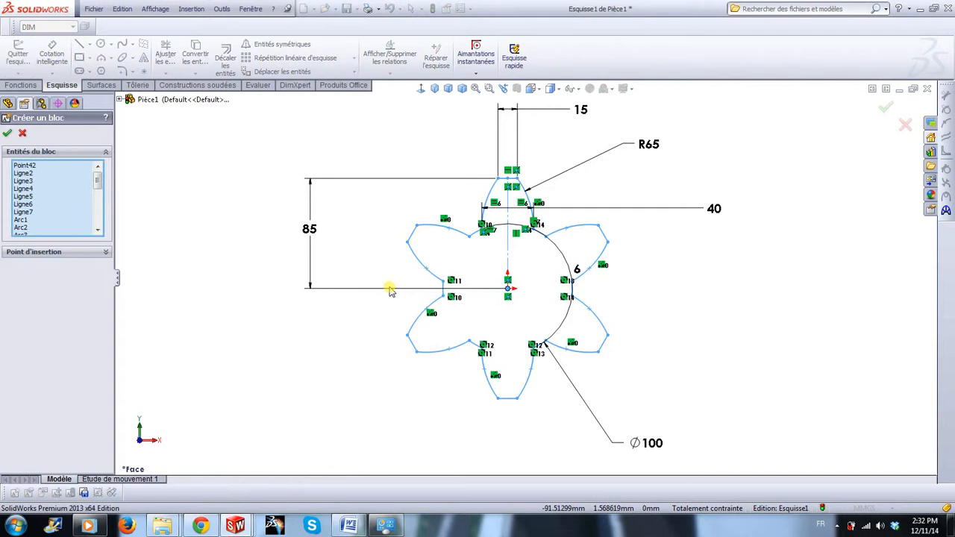
left_click(884, 110)
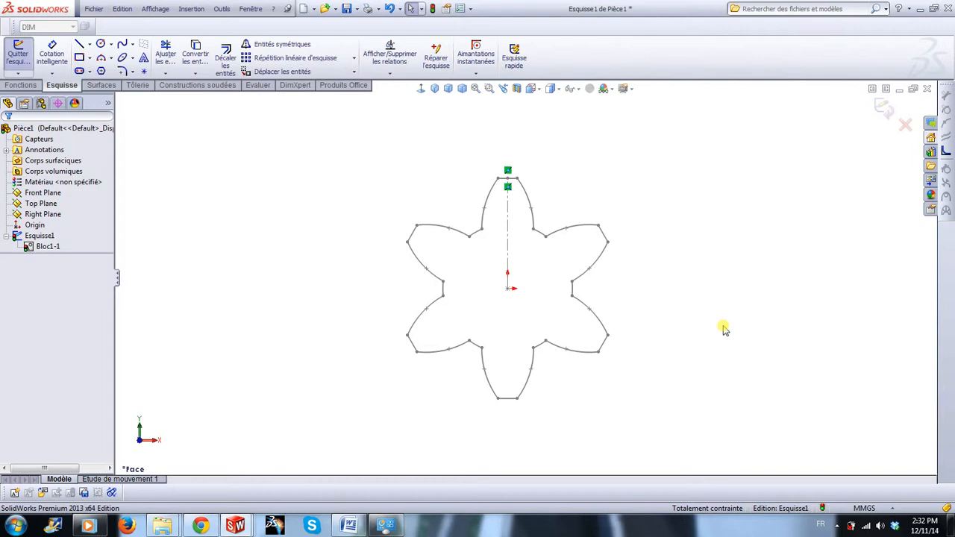
left_click(883, 110)
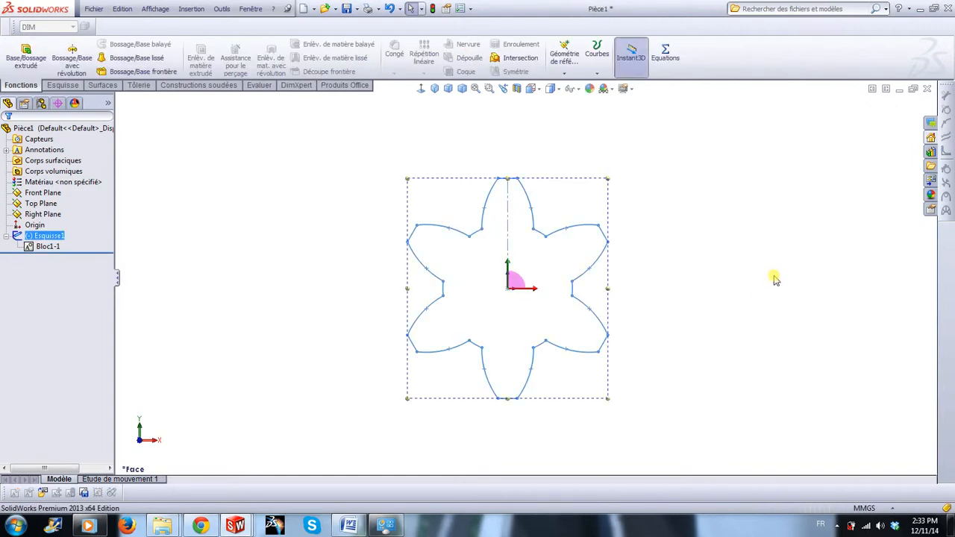
- Show the reference planes and create a new plane offset 45 mm in front of the Front Plane
left_click(576, 90)
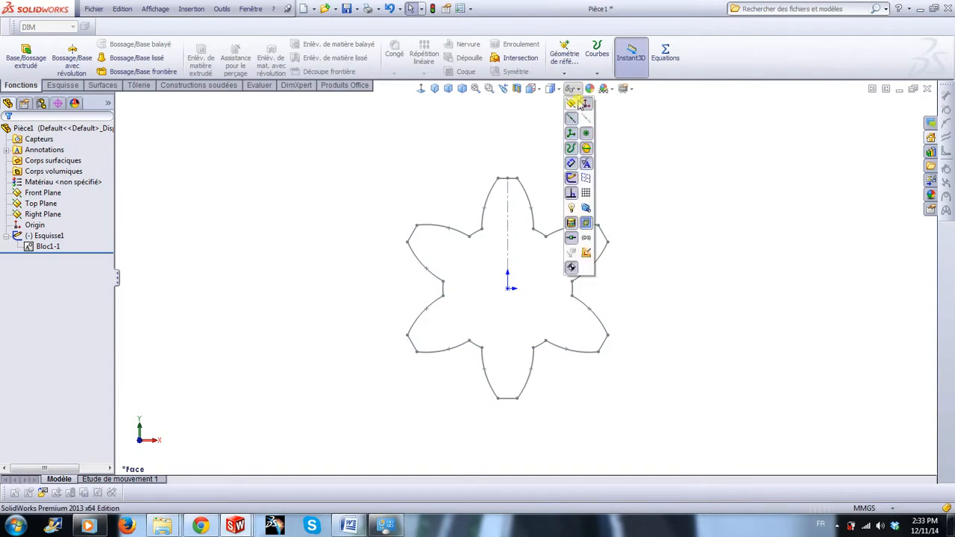
left_click(572, 105)
mouse_move(740, 286)
middle_mouse_down()
mouse_move(703, 331)
mouse_move(639, 336)
middle_mouse_up()
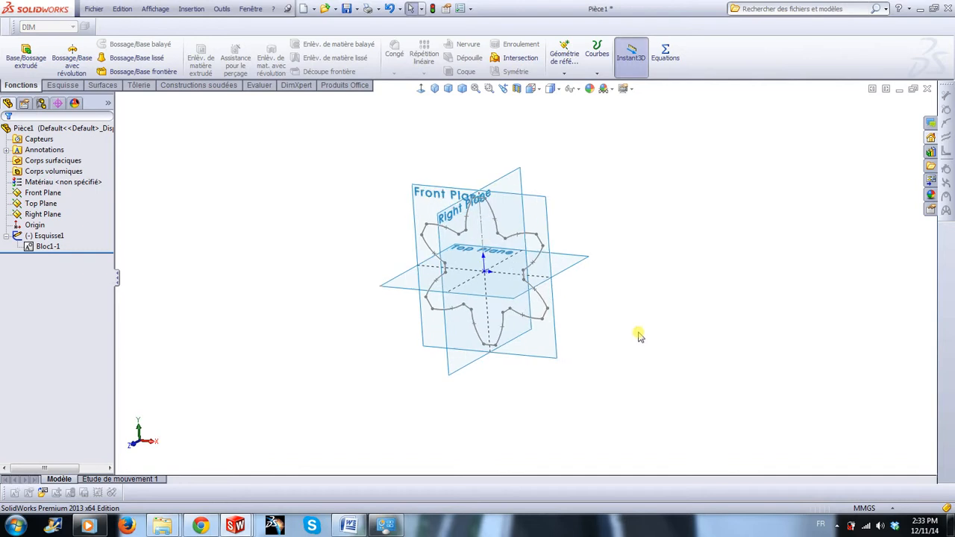
scroll(547, 300, "down", 1)
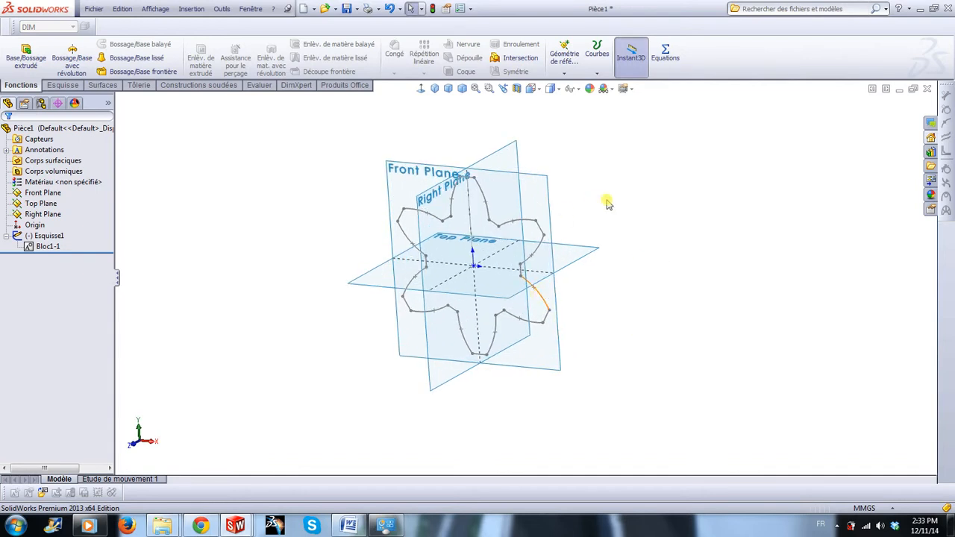
left_click(566, 60)
left_click(547, 136)
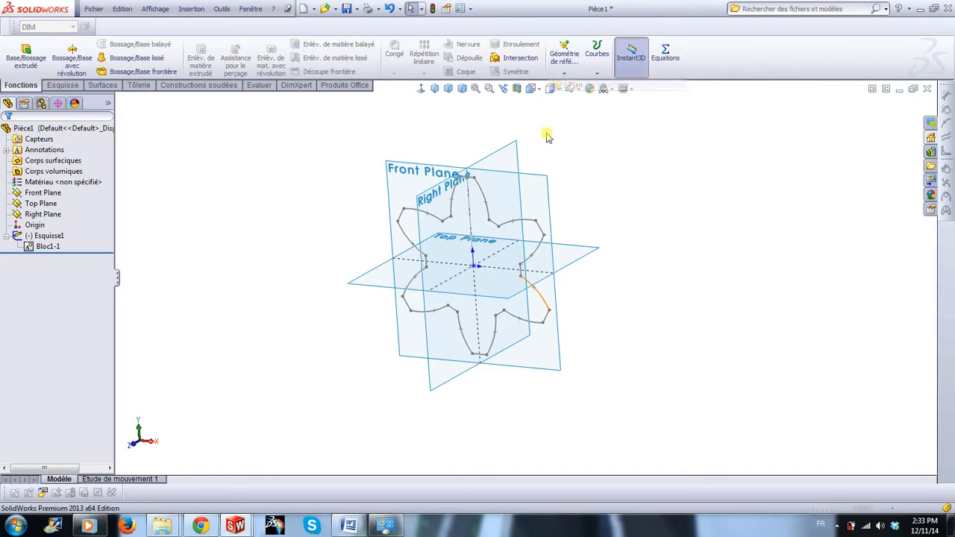
left_click(537, 183)
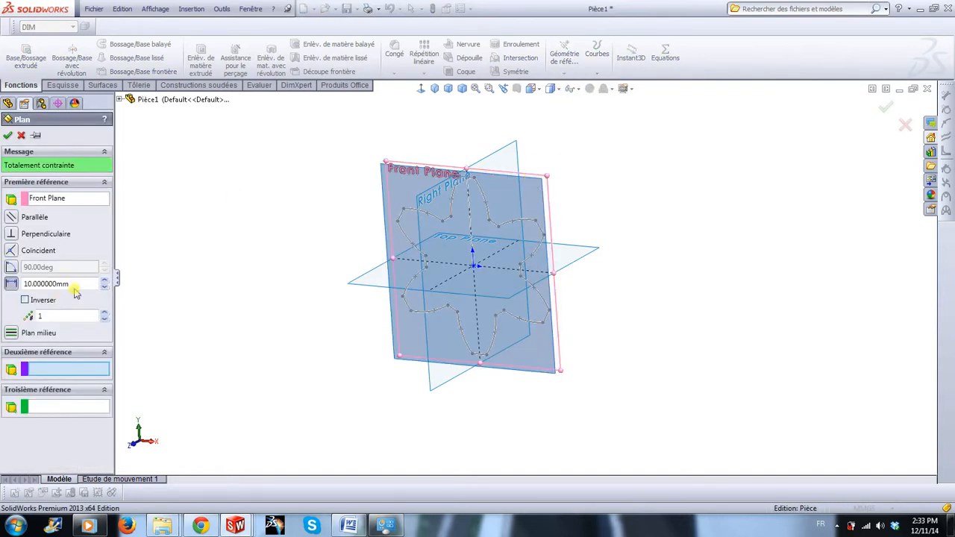
type("45")
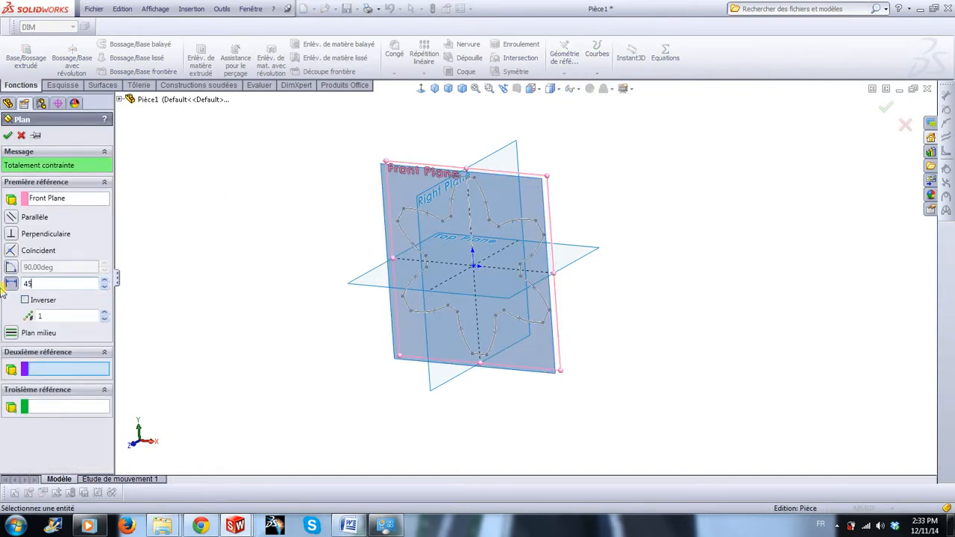
key("Return")
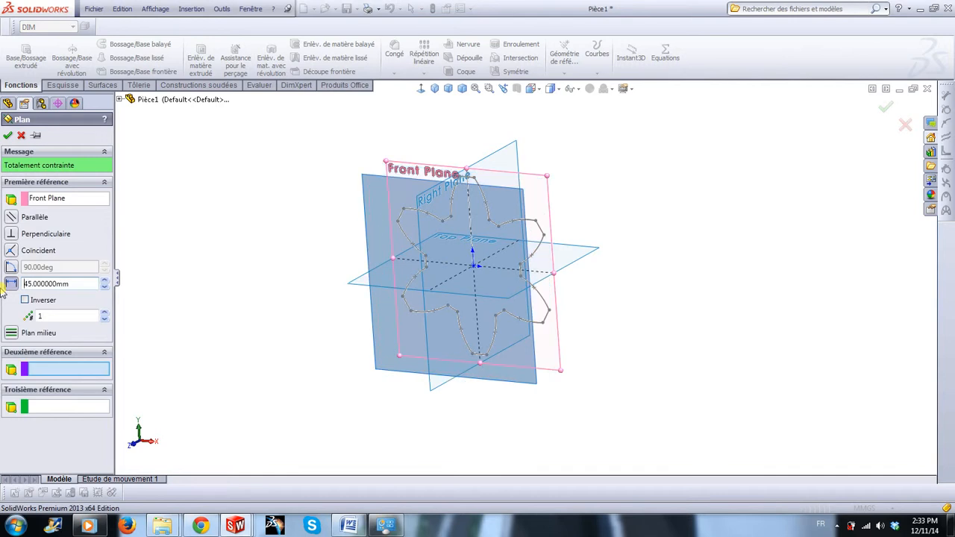
left_click(6, 135)
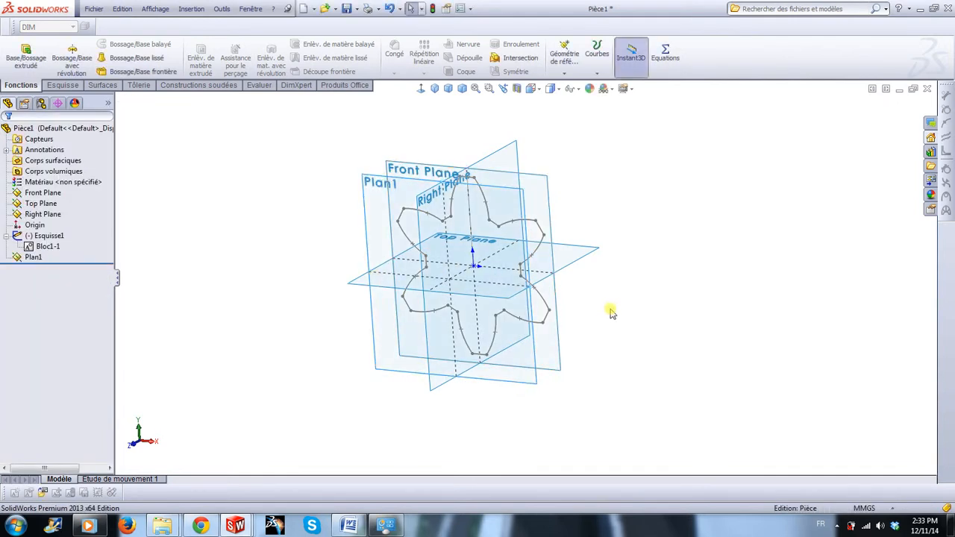
- Create a second plane offset 95 mm from the Front Plane, on the same side as the first
left_click(565, 55)
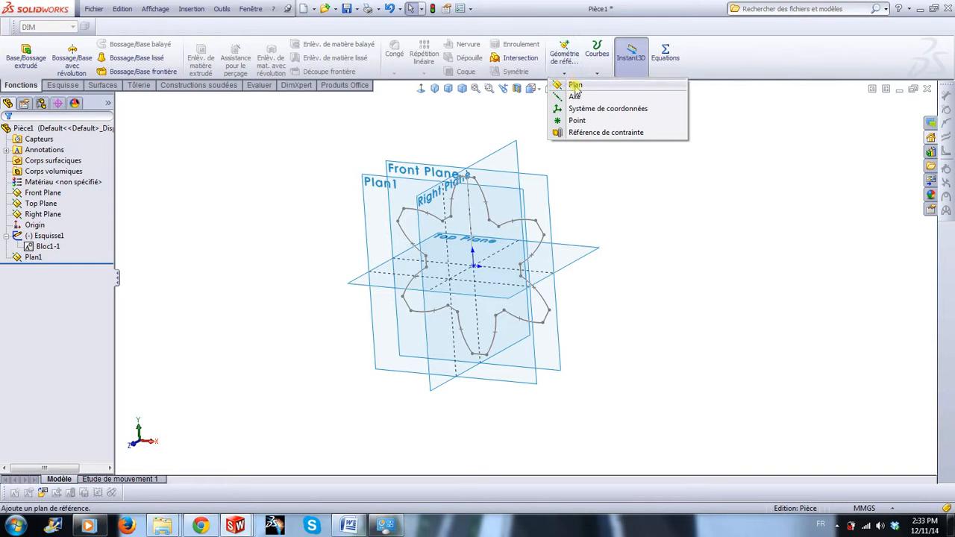
left_click(573, 86)
left_click(545, 178)
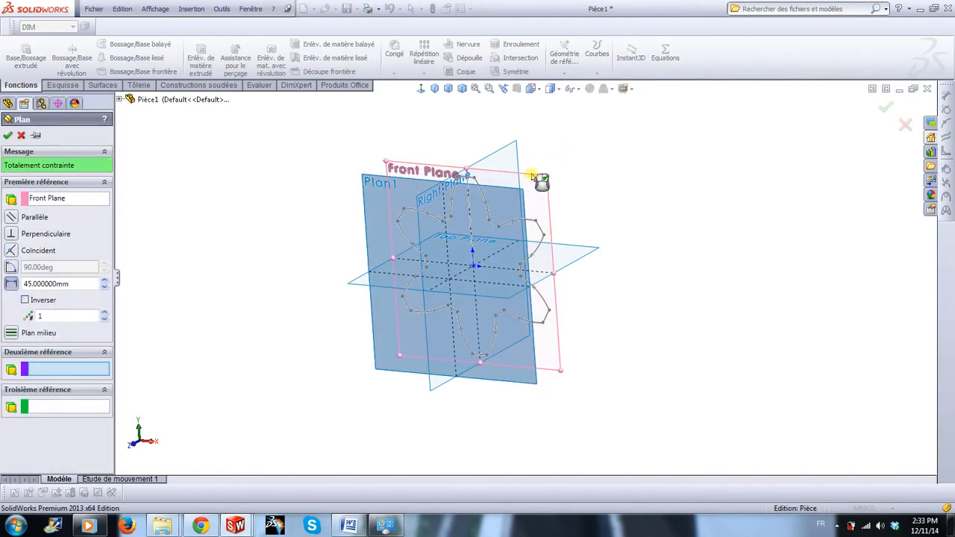
left_click(13, 283)
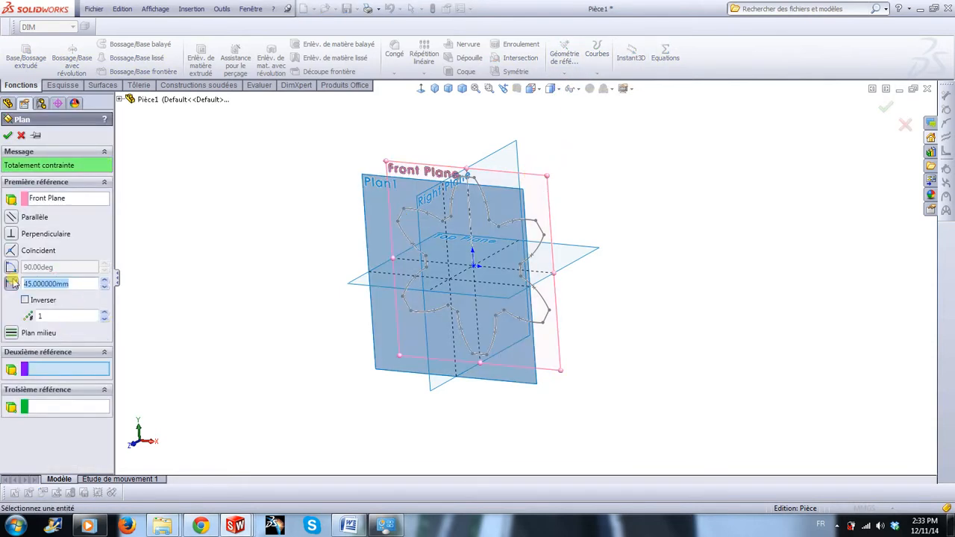
type("95")
key("Return")
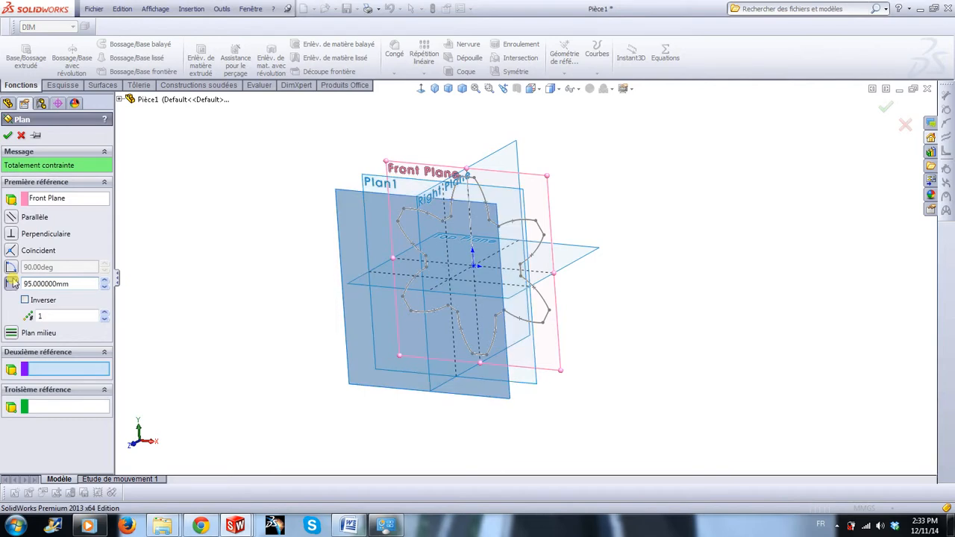
left_click(8, 135)
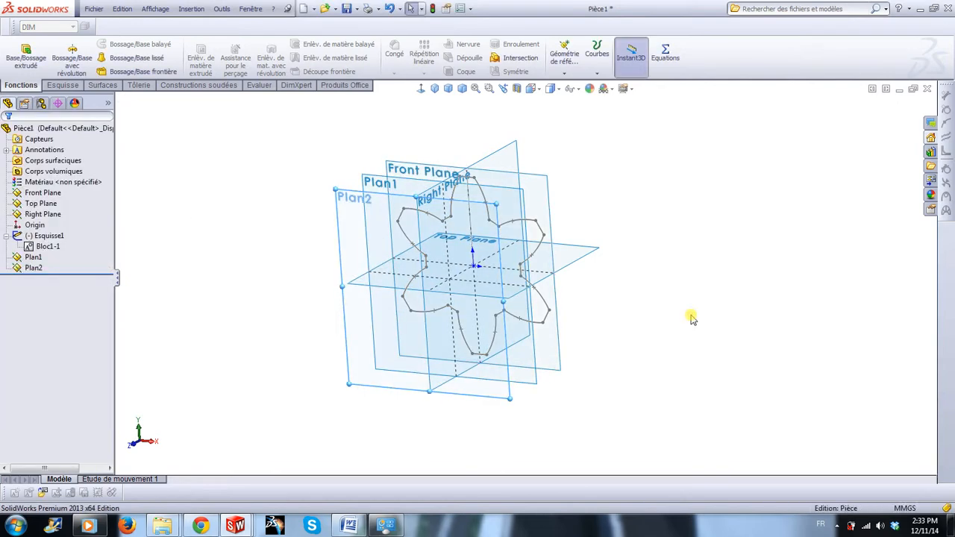
- Start a sketch on the 45 mm offset plane and hide the reference planes
scroll(478, 246, "down", 4)
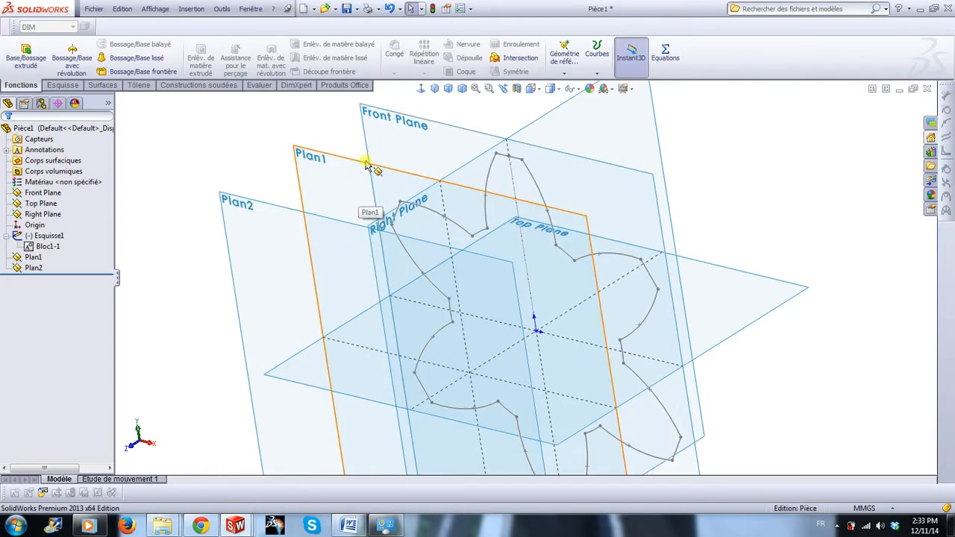
scroll(328, 134, "down", 2)
scroll(359, 142, "up", 2)
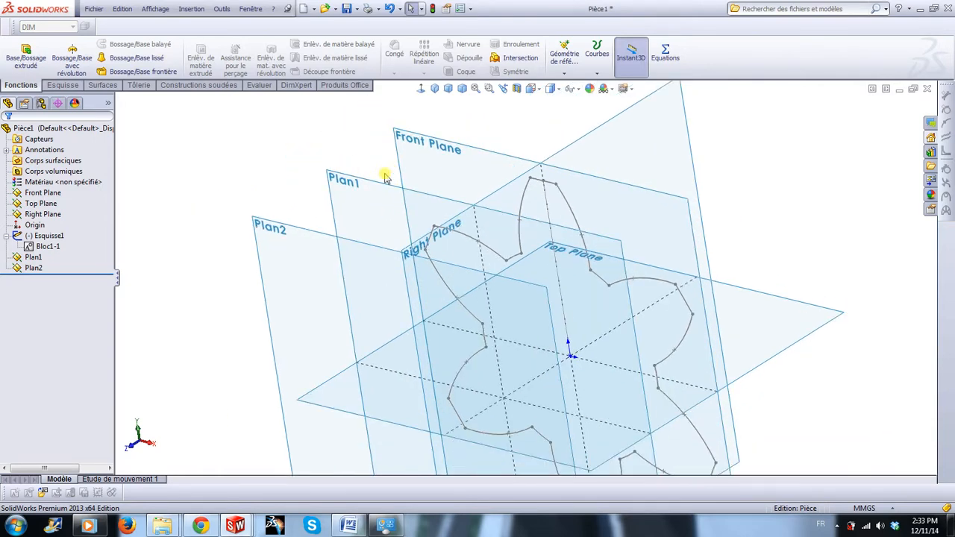
scroll(384, 177, "down", 1)
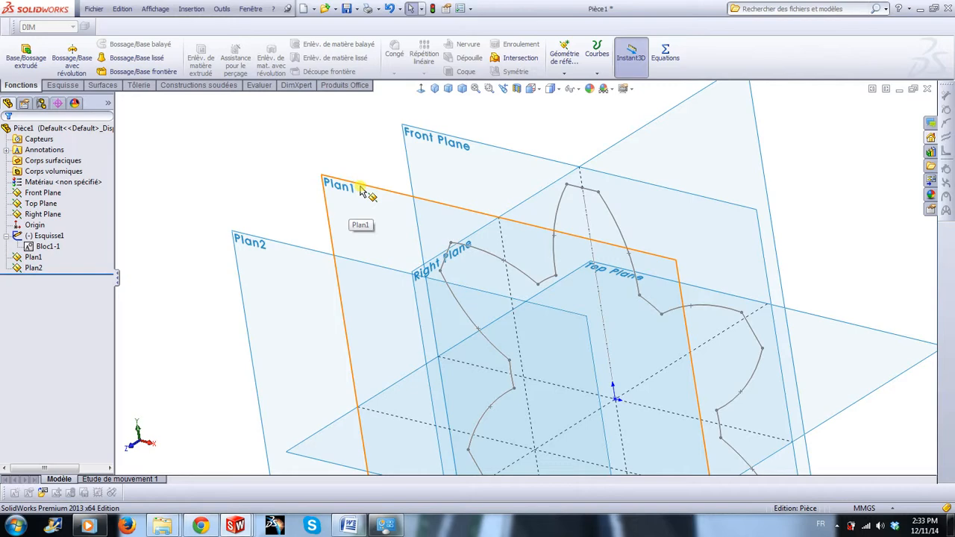
left_click(362, 191)
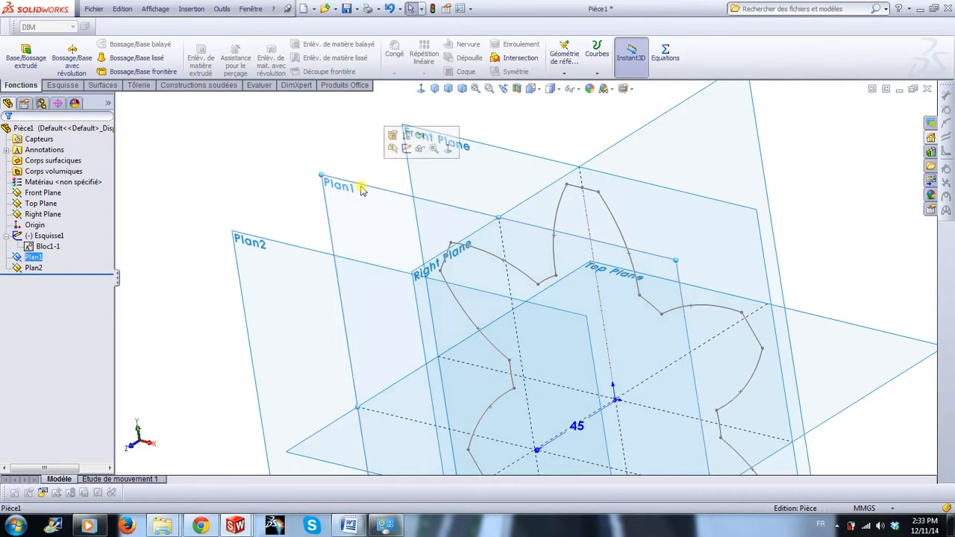
left_click(407, 149)
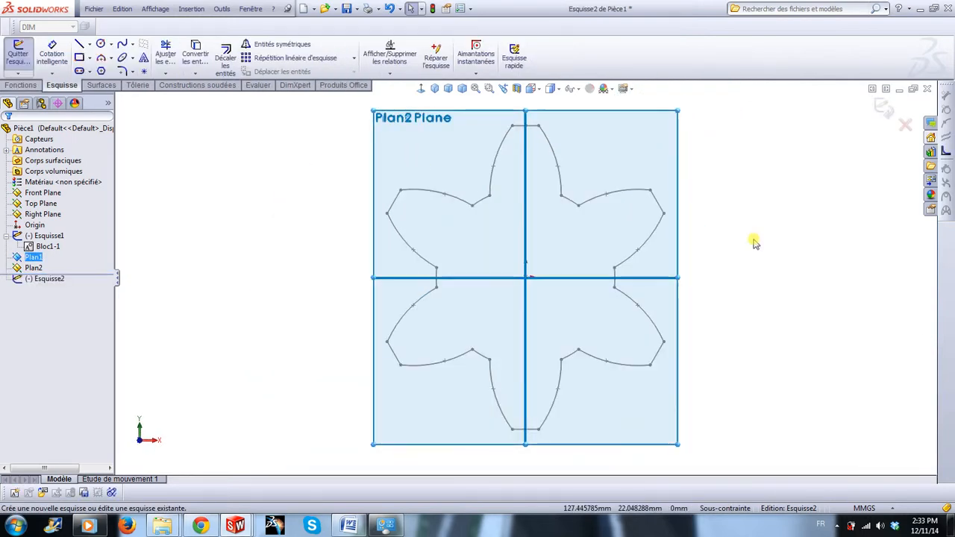
key("z")
left_click(572, 89)
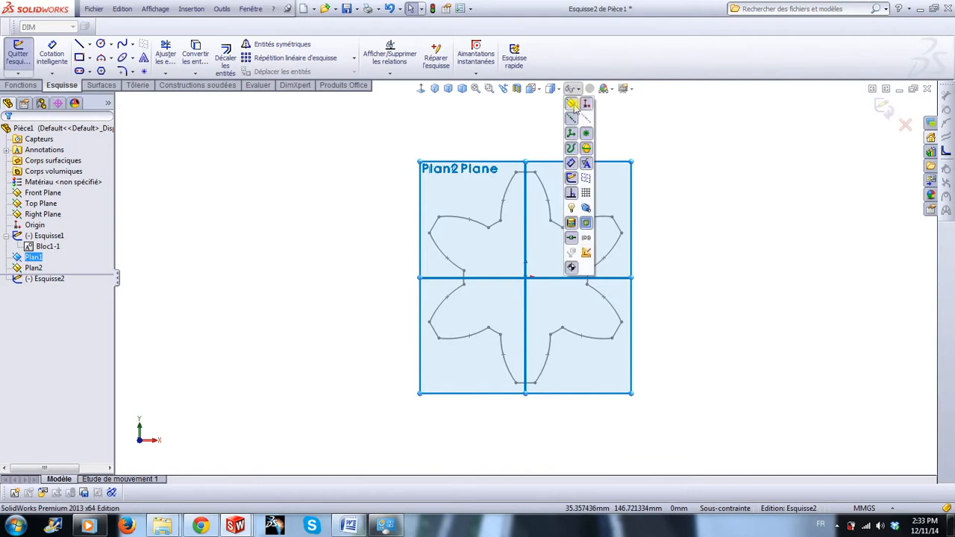
left_click(571, 105)
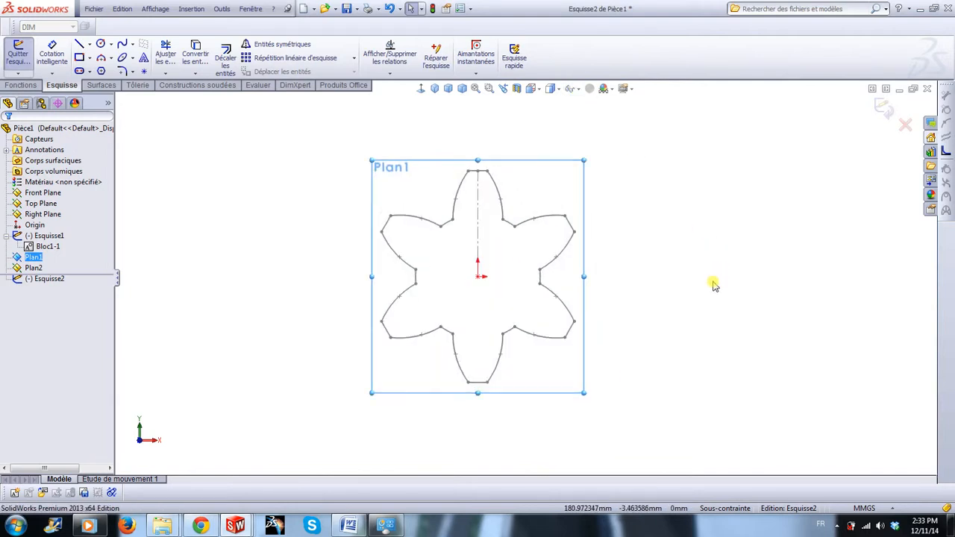
- Insert one instance of the gear block beside the original profile, with scale 0.75 and rotation 15 degrees
left_click(190, 9)
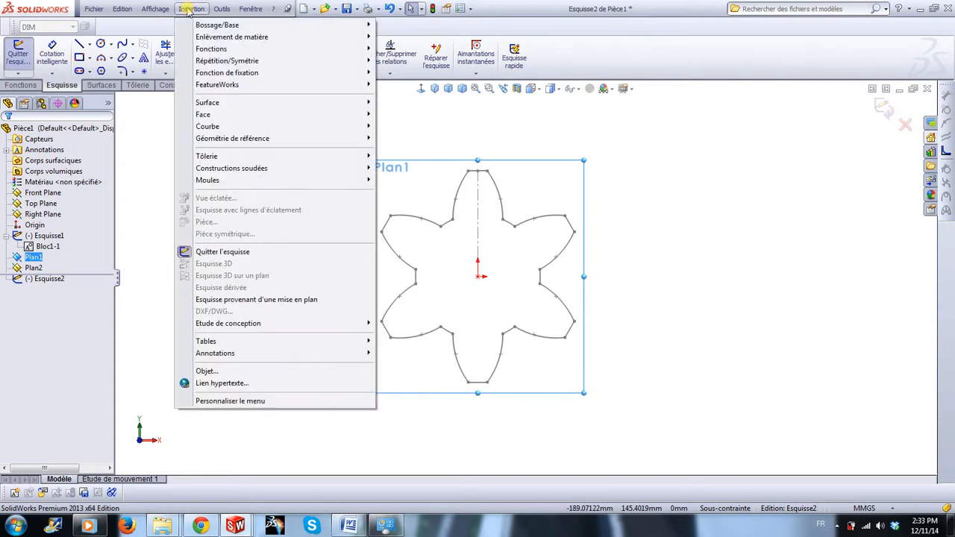
mouse_move(224, 9)
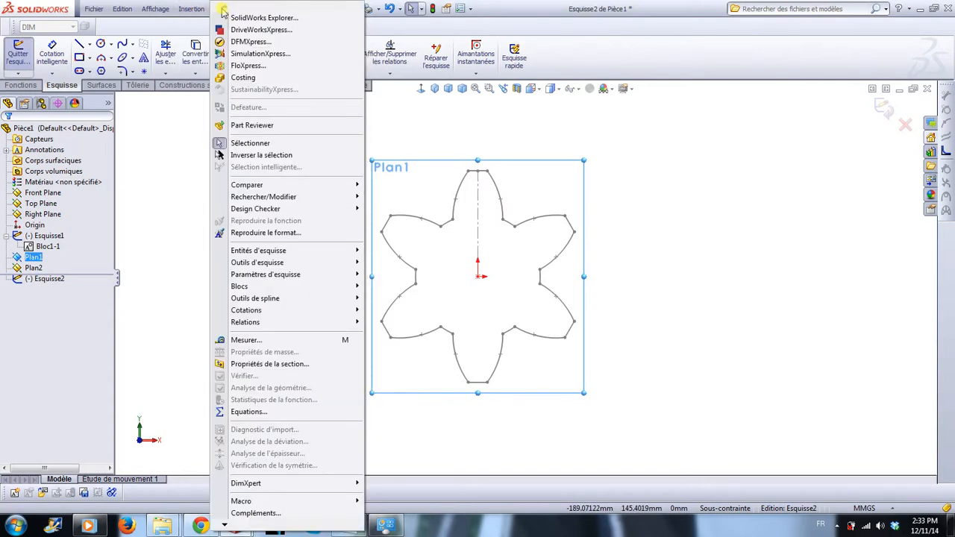
mouse_move(276, 290)
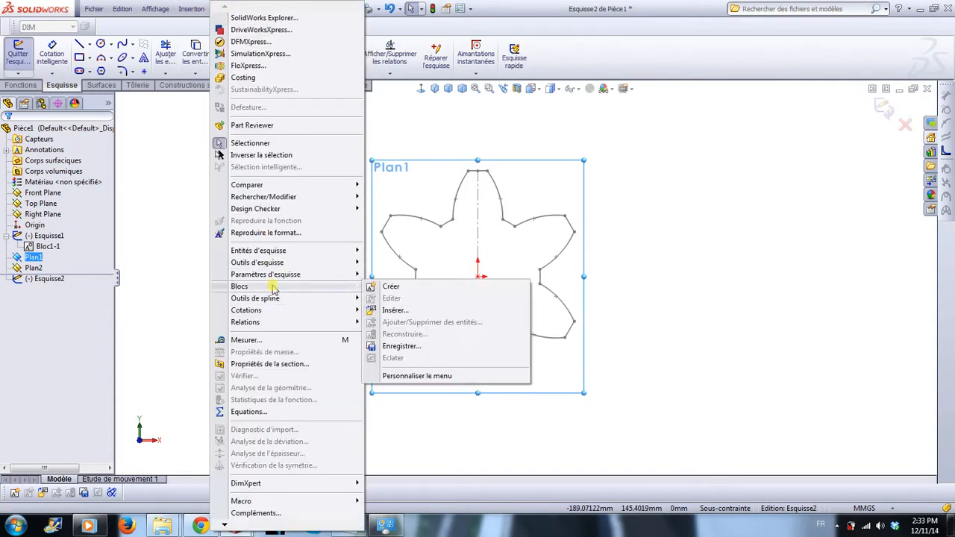
left_click(396, 312)
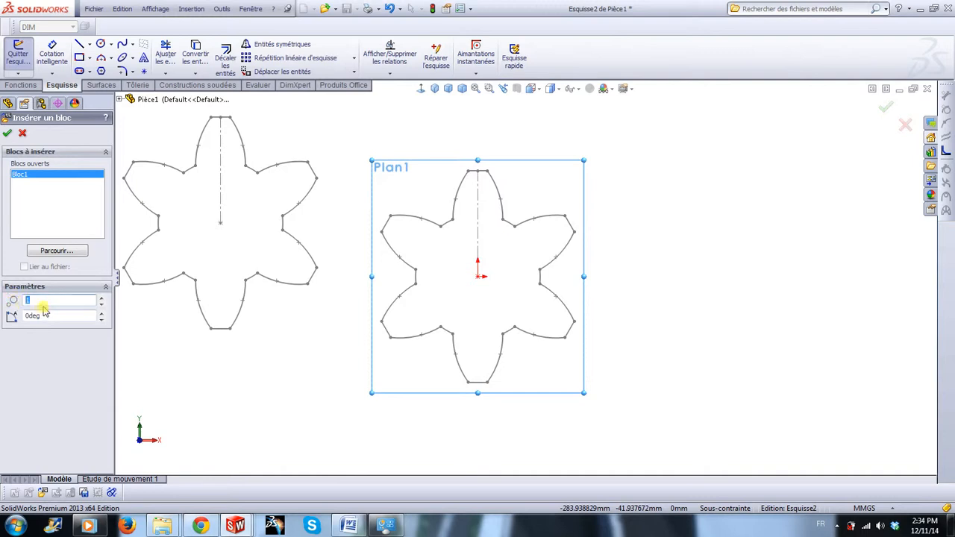
type("75")
key("Tab")
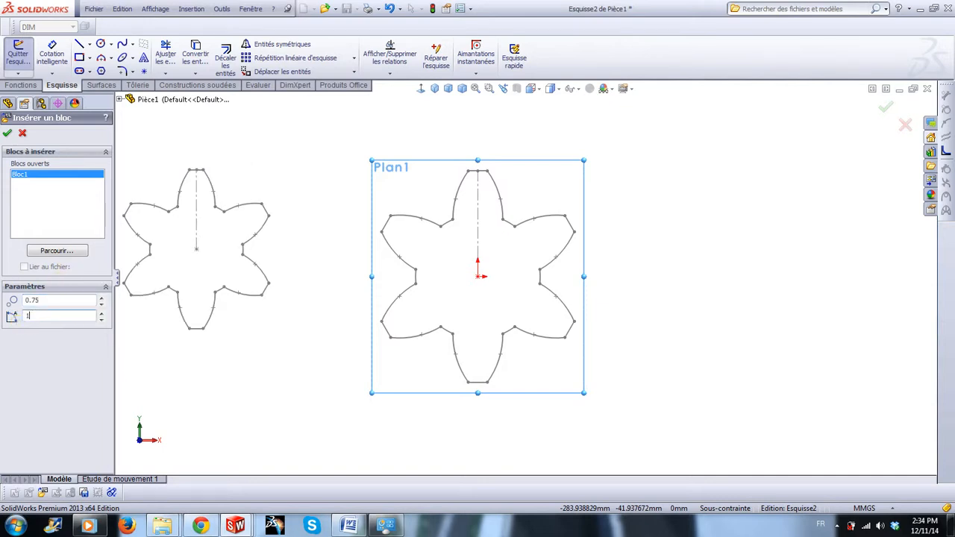
type("15")
left_click(66, 303)
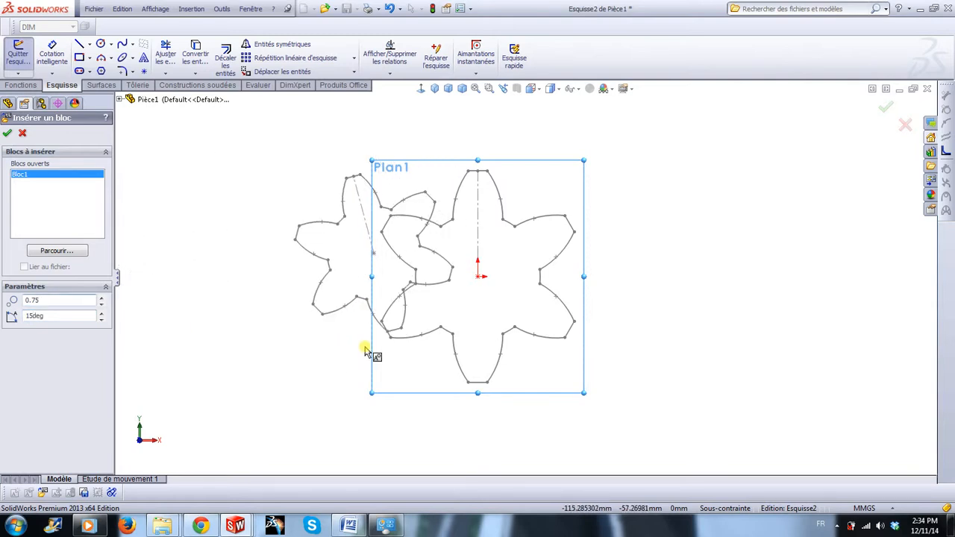
left_click(663, 348)
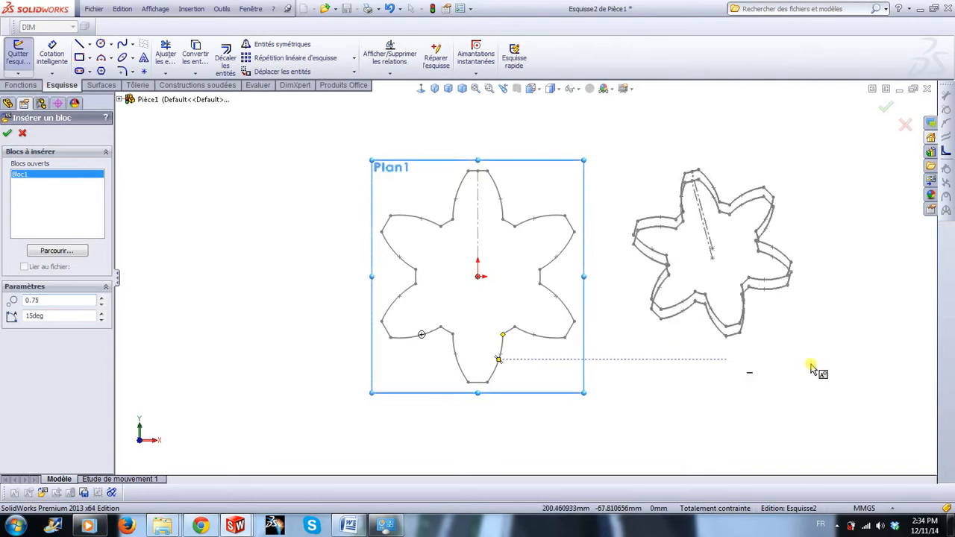
key("Escape")
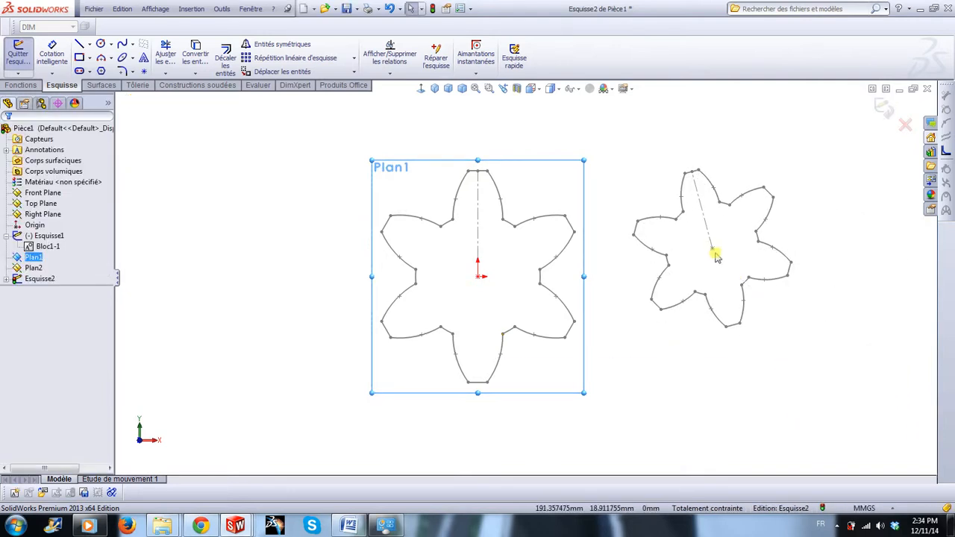
- Make the centre of the 0.75-scale gear block coincident with the origin and close the sketch
left_click_drag(705, 304, 712, 267)
left_click(478, 278, "ctrl")
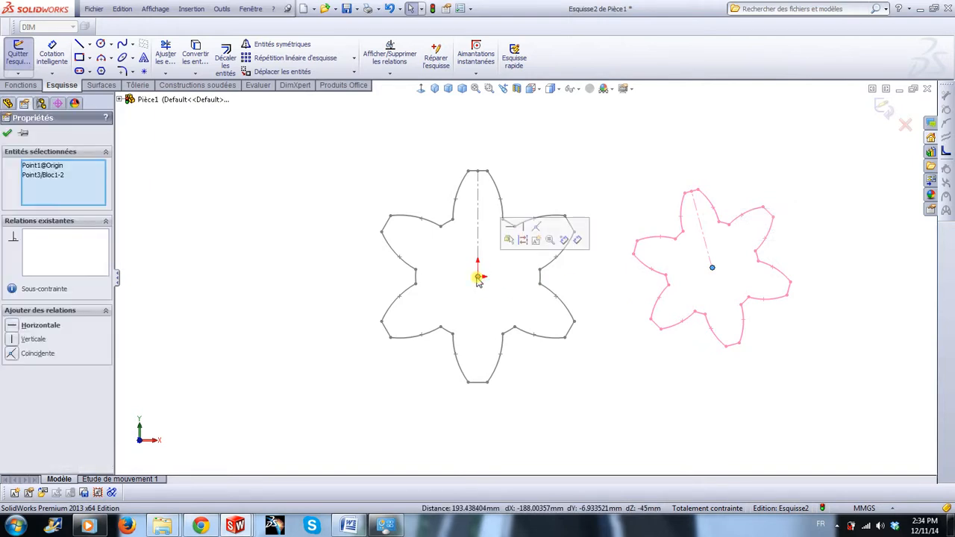
left_click(537, 239)
key("Escape")
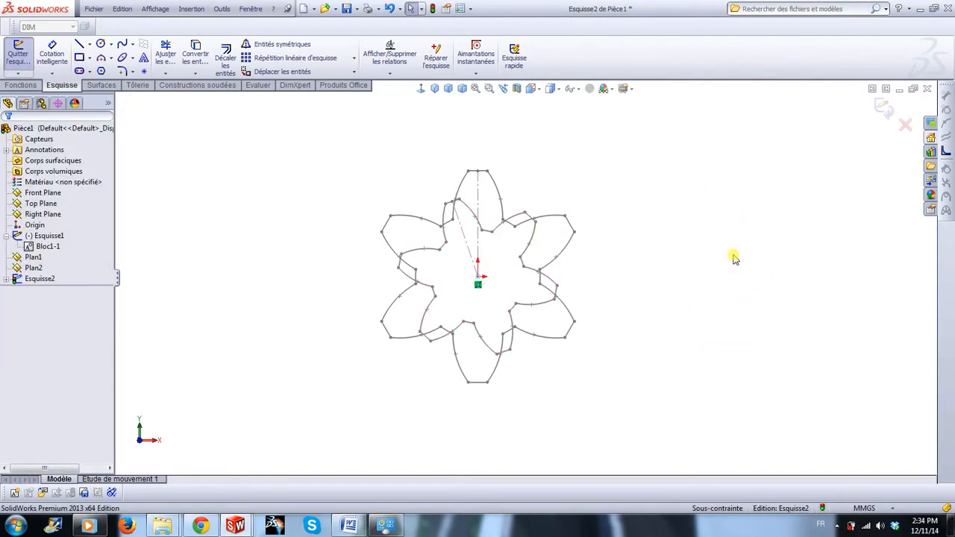
left_click(883, 111)
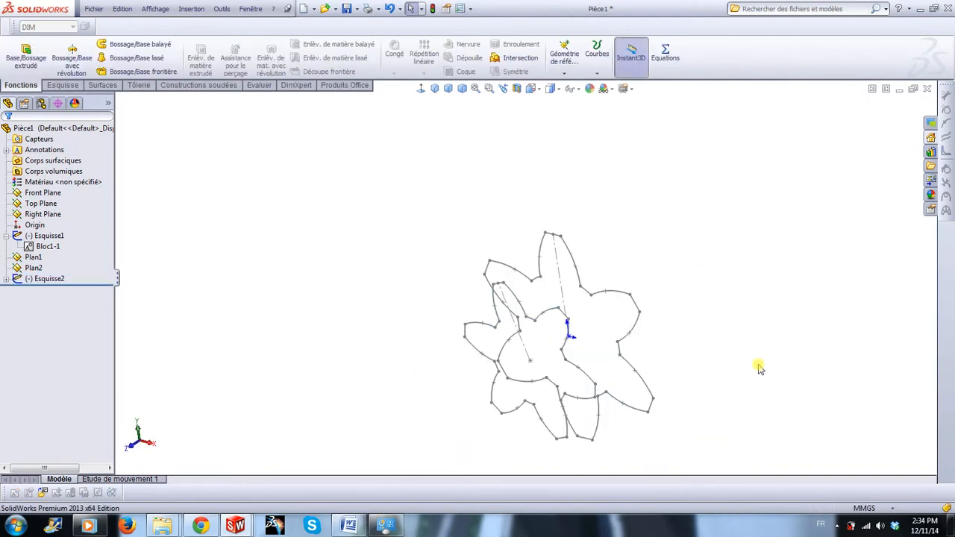
- Show the reference planes and start a sketch on the plane offset 95 mm from the Front Plane
mouse_move(715, 373)
middle_mouse_down()
mouse_move(669, 386)
mouse_move(684, 384)
mouse_move(691, 366)
mouse_move(589, 357)
middle_mouse_up()
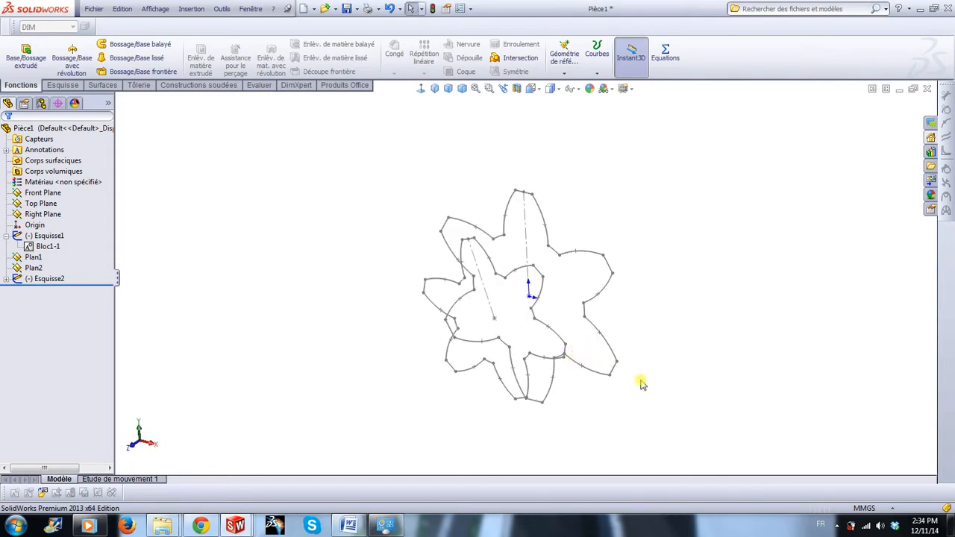
left_click(571, 89)
left_click(573, 104)
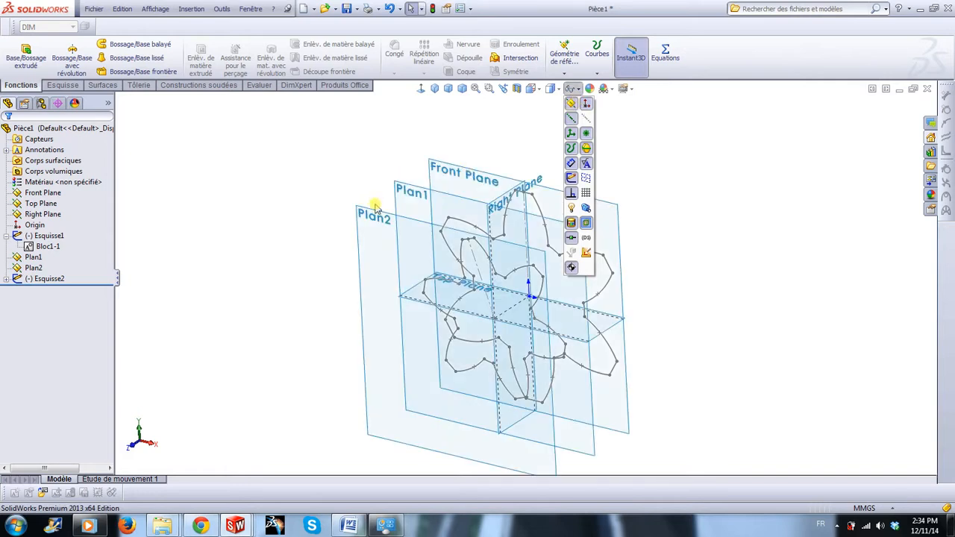
left_click(387, 231)
left_click(423, 173)
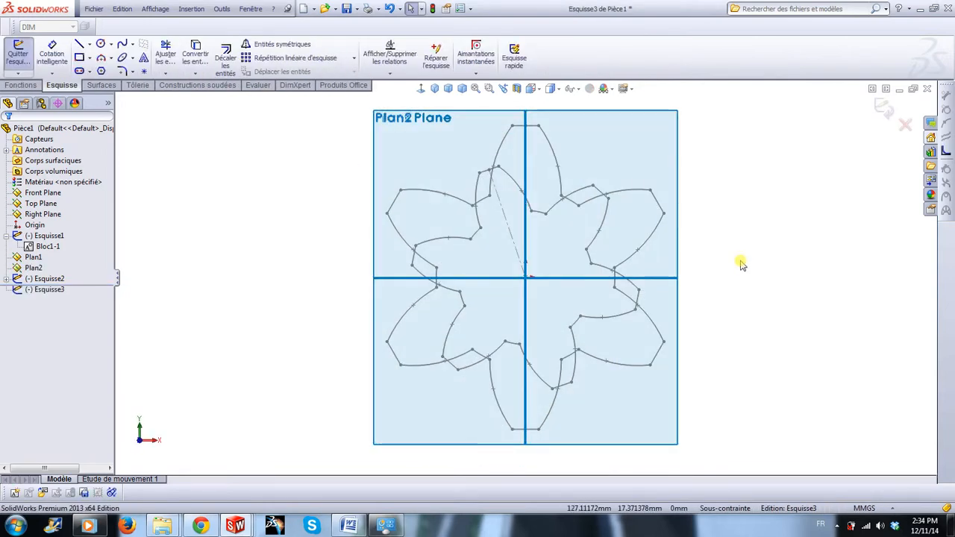
- Insert one instance of the gear block beside the existing profiles, with scale 0.5 and rotation 30 degrees
scroll(734, 283, "up", 2)
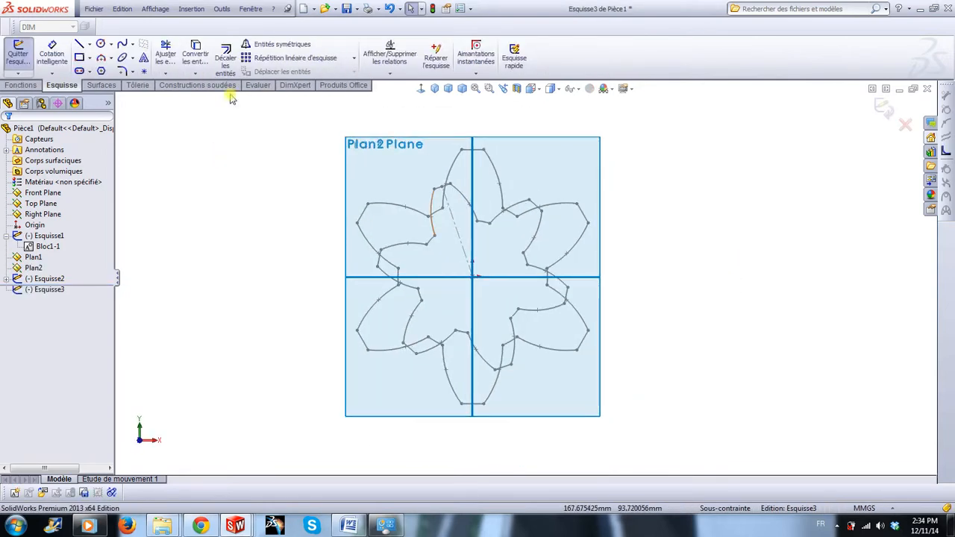
left_click(220, 9)
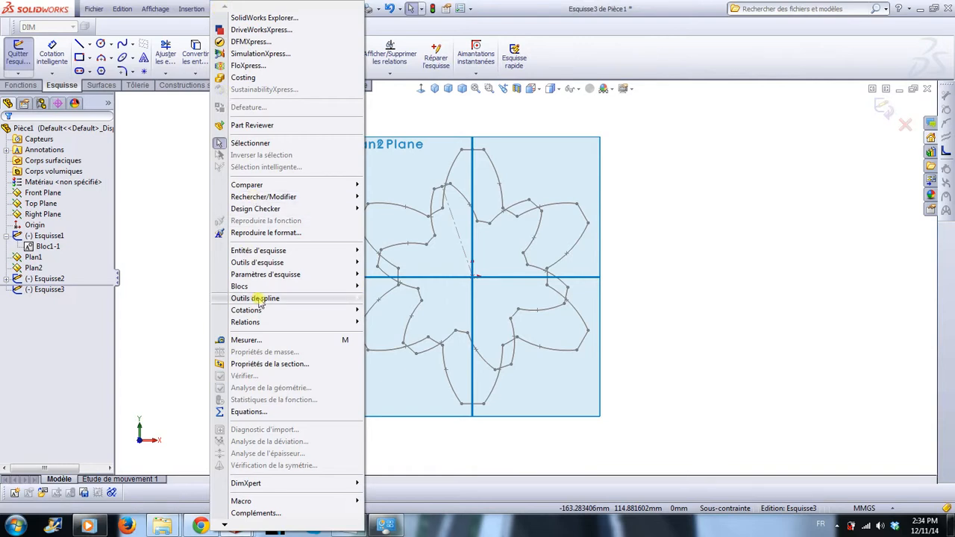
mouse_move(344, 286)
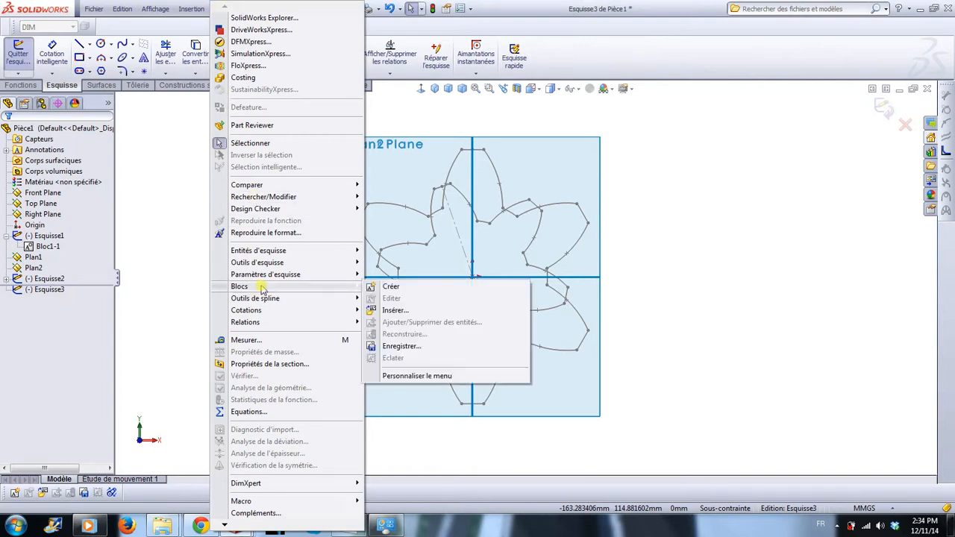
left_click(396, 310)
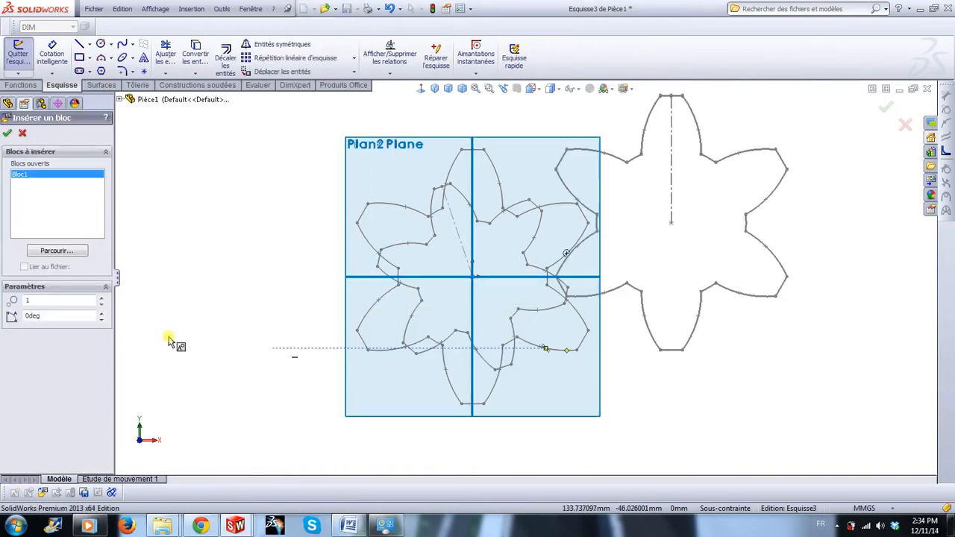
left_click(25, 299)
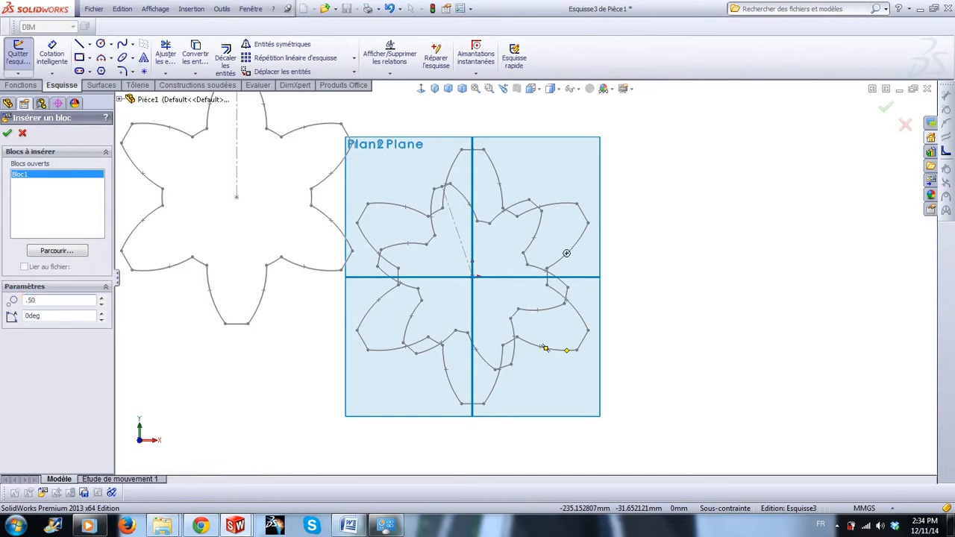
type(".50")
key("Tab")
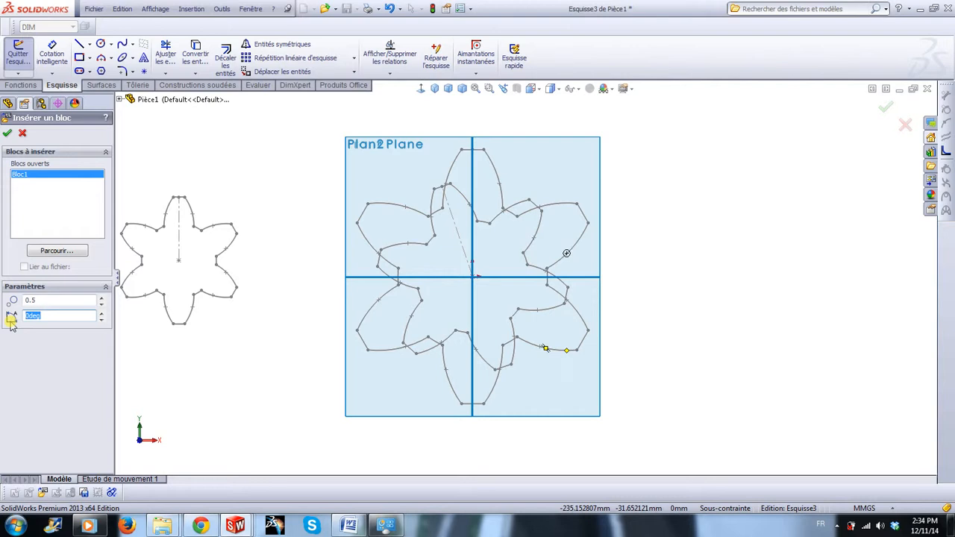
left_click(55, 302)
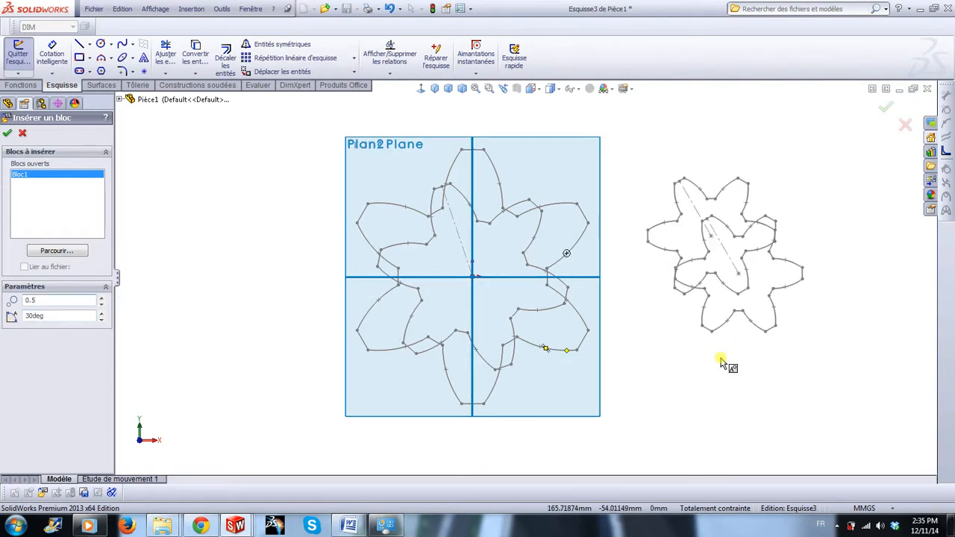
key("Escape")
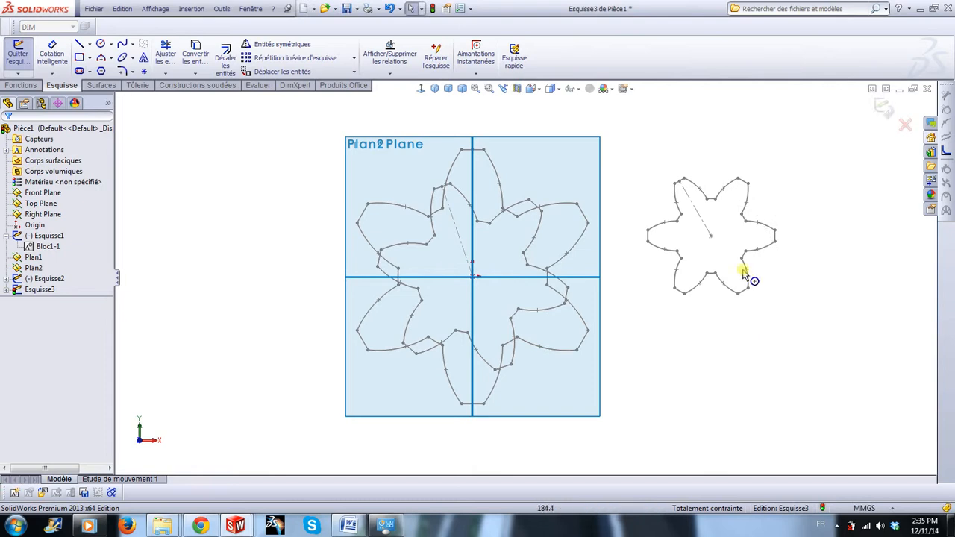
- Make the centre of the 0.5-scale gear block coincident with the origin and close the sketch
left_click(712, 244)
left_click(474, 280, "ctrl")
left_click(532, 234)
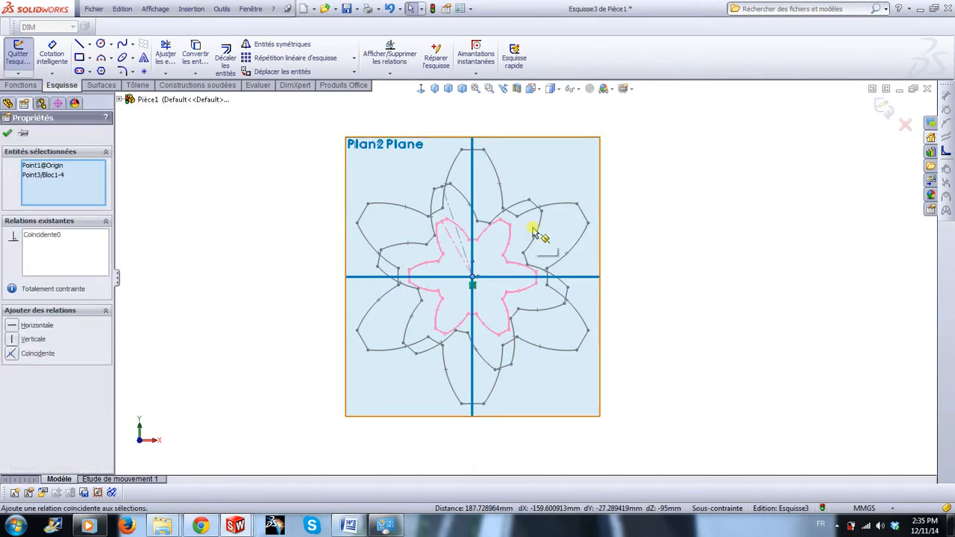
key("Escape")
left_click(882, 105)
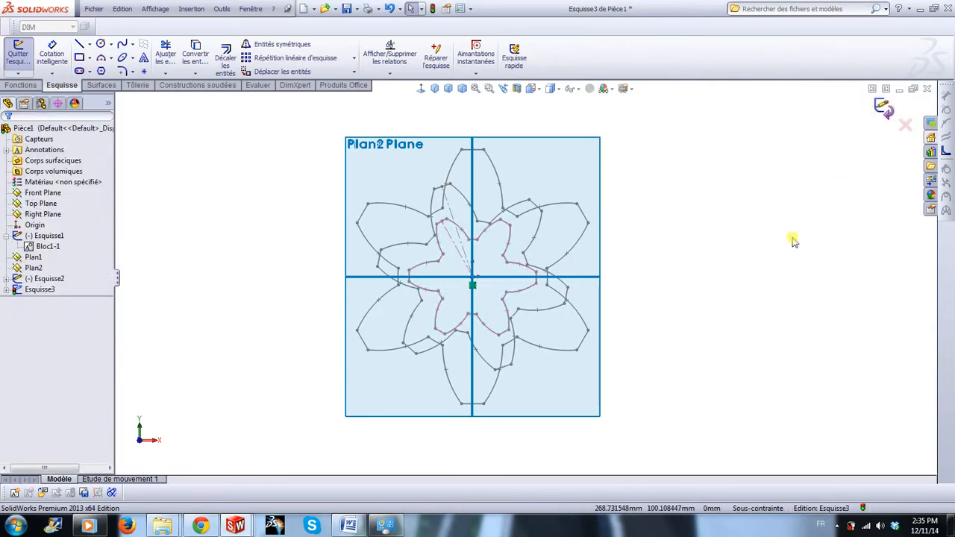
- Hide the reference planes and loft a solid through the three gear profiles, from the largest to the smallest, using matching tooth-tip corners
left_click(573, 90)
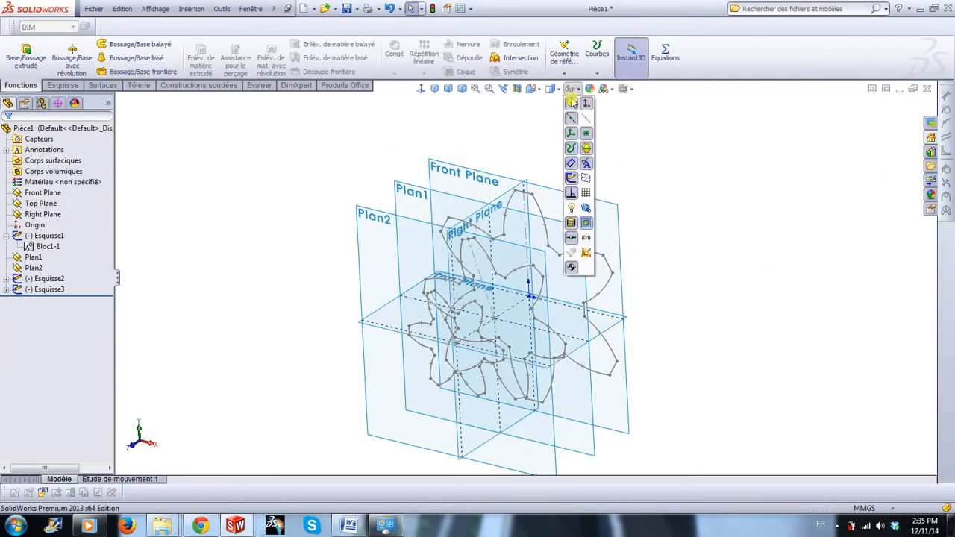
left_click(571, 105)
mouse_move(731, 285)
middle_mouse_down()
mouse_move(736, 335)
mouse_move(704, 386)
mouse_move(542, 326)
mouse_move(584, 345)
mouse_move(674, 360)
mouse_move(693, 346)
mouse_move(577, 301)
mouse_move(622, 302)
middle_mouse_up()
mouse_move(689, 291)
middle_mouse_down()
mouse_move(637, 318)
mouse_move(618, 264)
mouse_move(512, 206)
mouse_move(523, 196)
middle_mouse_up()
scroll(602, 317, "down", 1)
scroll(523, 196, "down", 1)
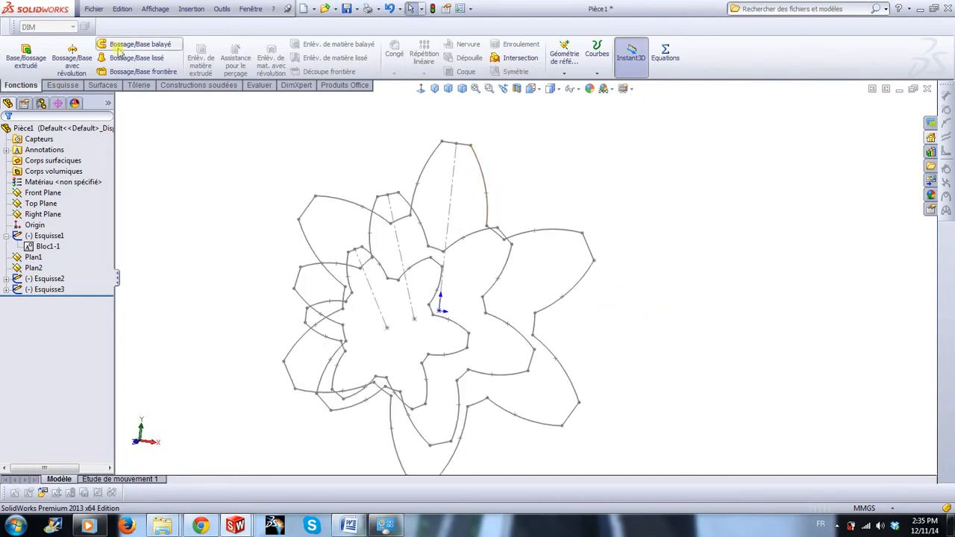
left_click(136, 58)
mouse_move(559, 171)
middle_mouse_down()
mouse_move(550, 186)
mouse_move(473, 190)
middle_mouse_up()
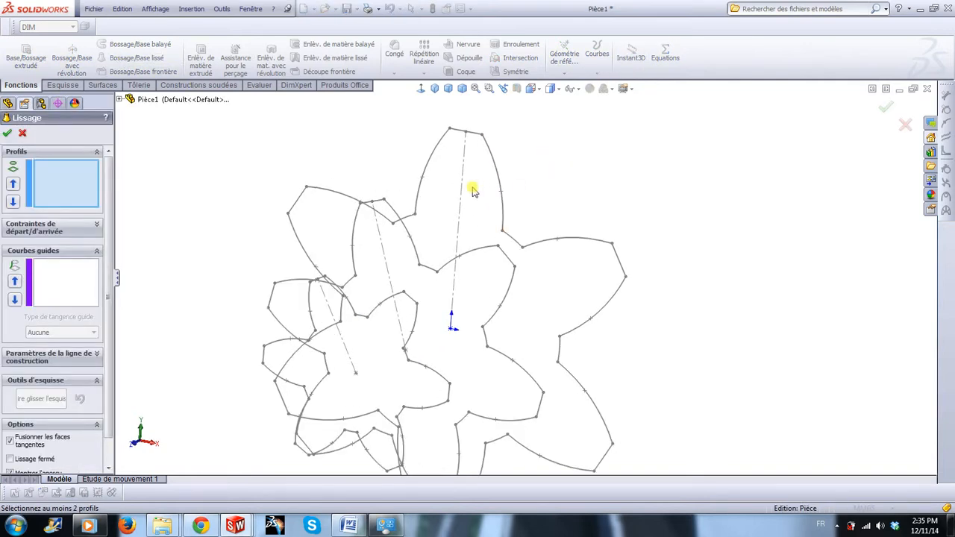
left_click(490, 150)
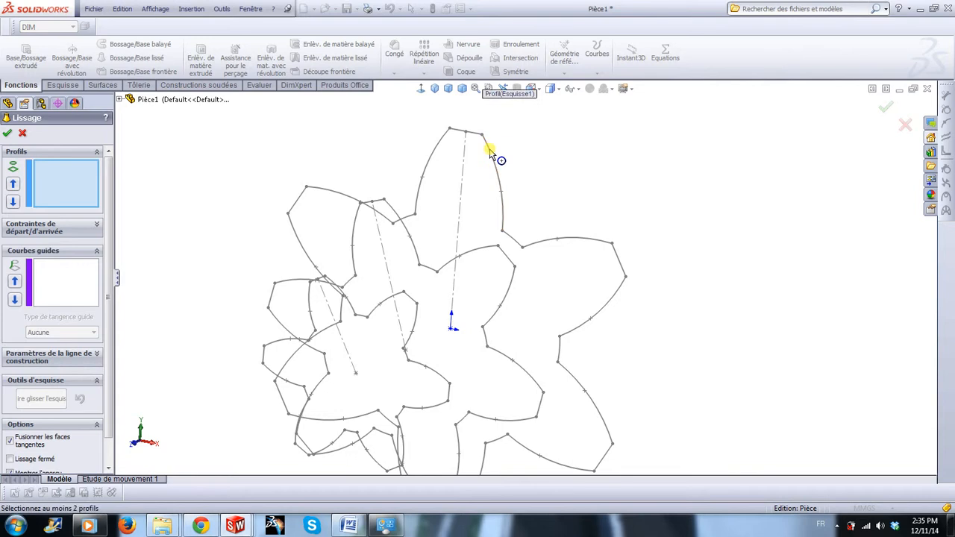
left_click(391, 208)
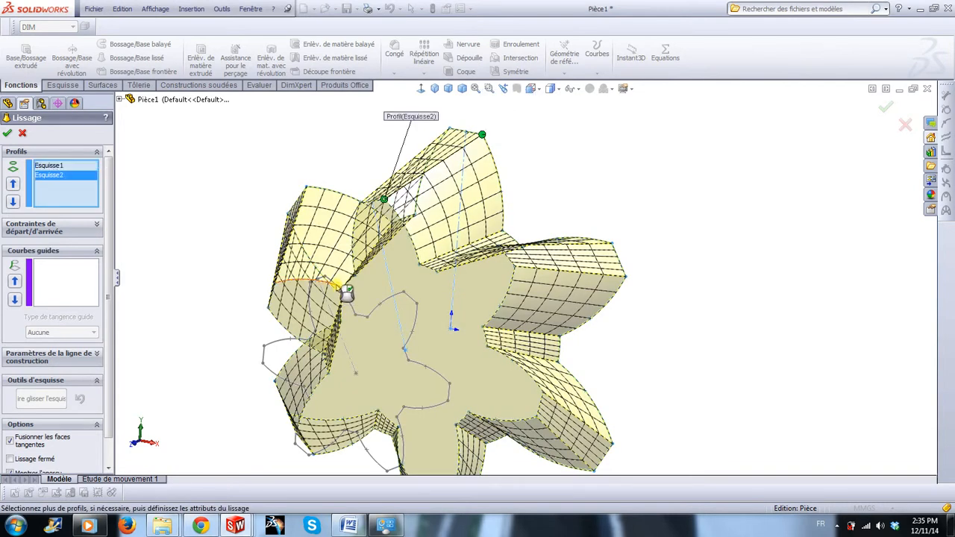
middle_click_drag(599, 300, 343, 203)
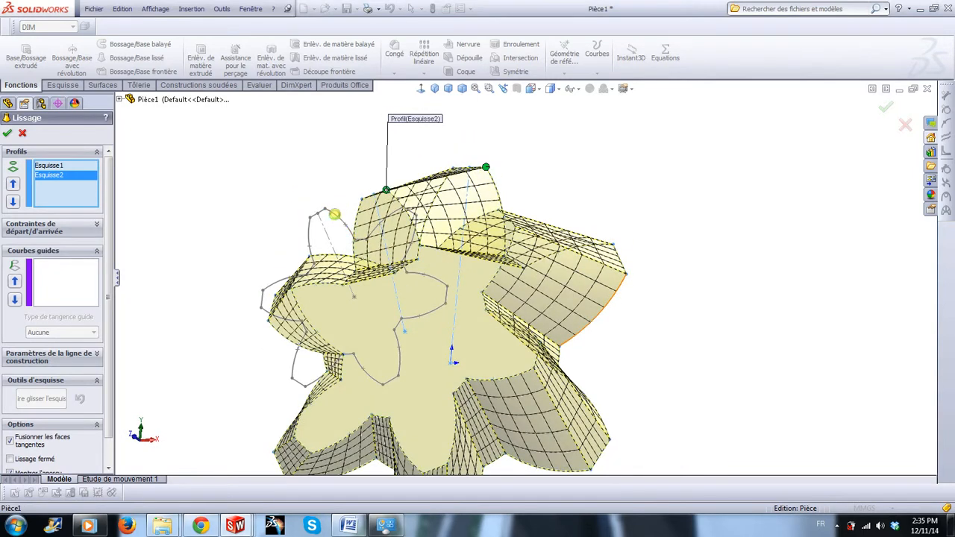
left_click(333, 215)
middle_click_drag(740, 254, 735, 300)
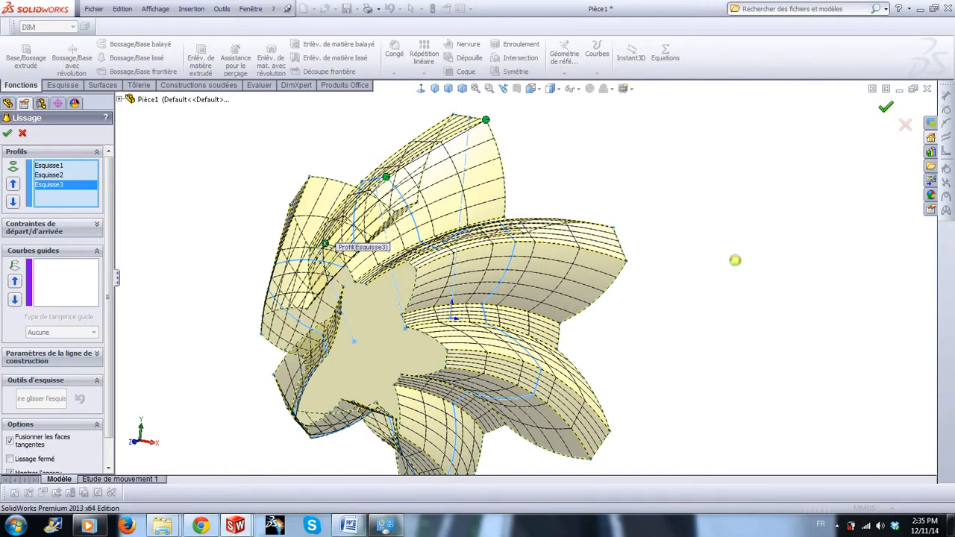
key("Return")
- Start a new sketch on the Right Plane of the lofted gear
middle_click_drag(735, 262, 676, 354)
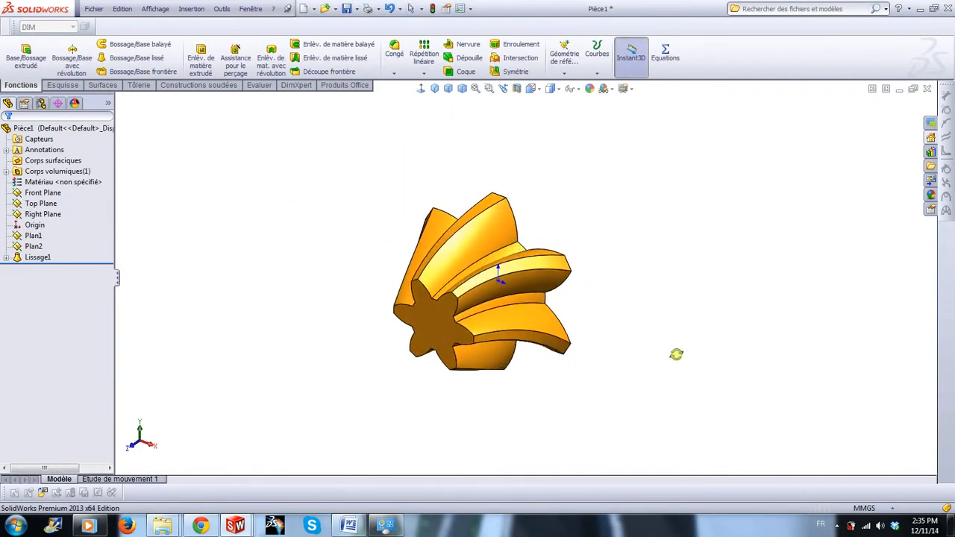
scroll(625, 337, "down", 3)
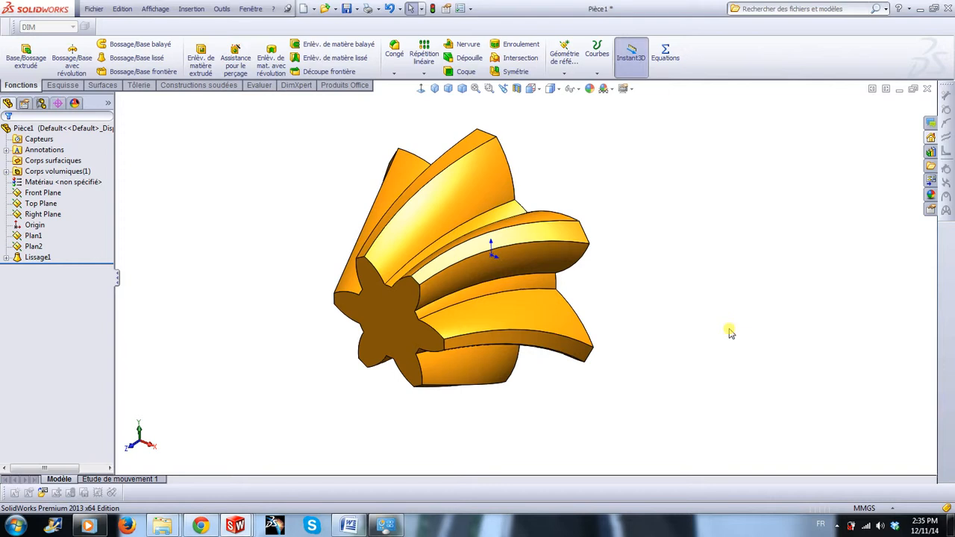
scroll(737, 343, "up", 3)
mouse_move(712, 352)
middle_mouse_down()
mouse_move(721, 321)
mouse_move(713, 342)
middle_mouse_up()
scroll(668, 319, "down", 2)
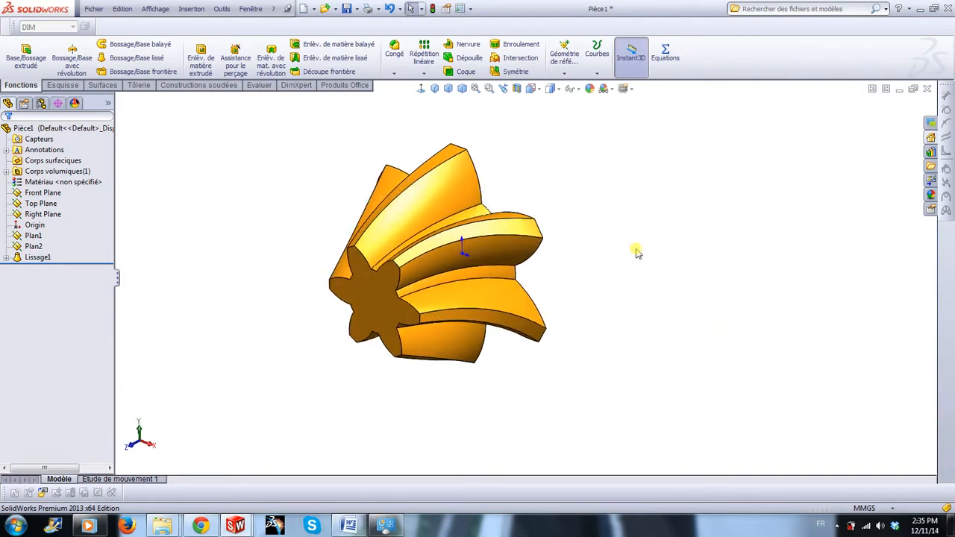
left_click(41, 204)
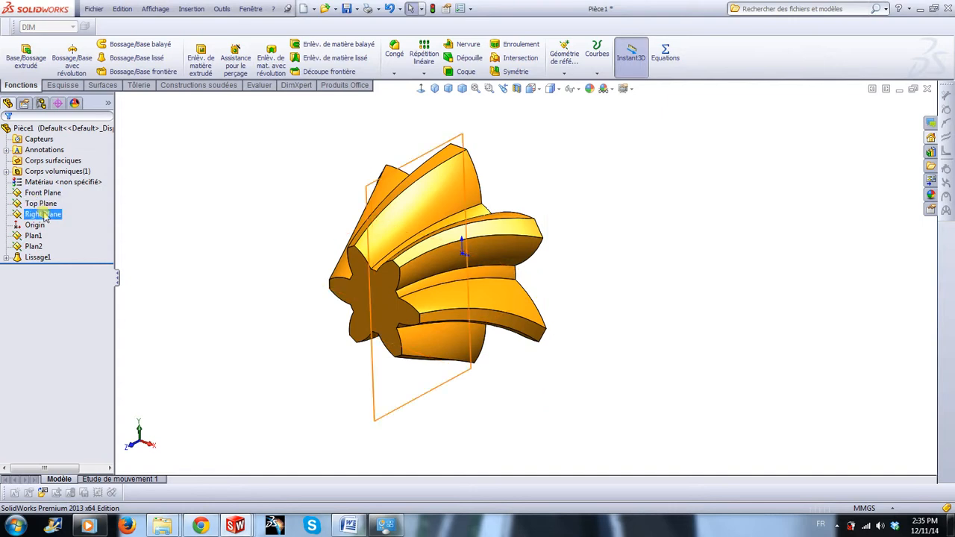
left_click(41, 194)
left_click(35, 204)
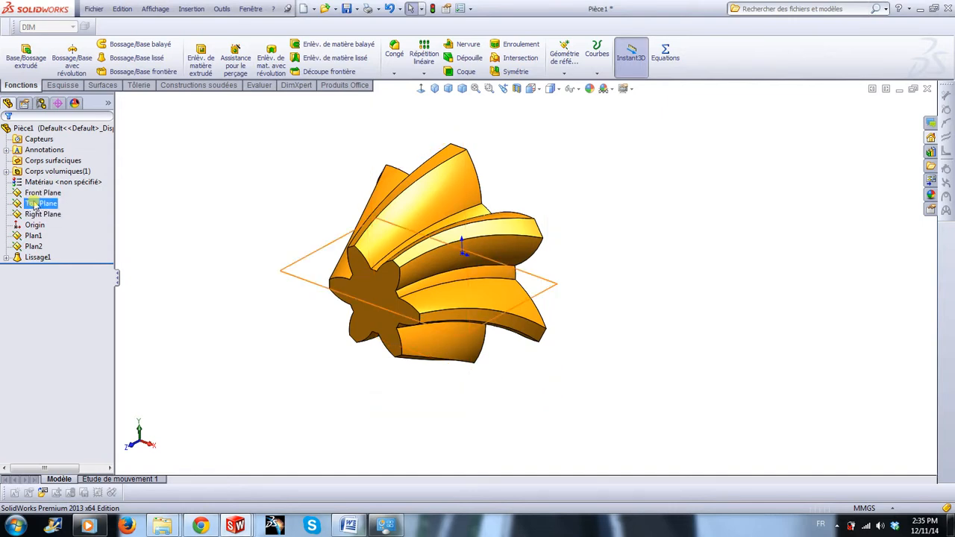
left_click(35, 214)
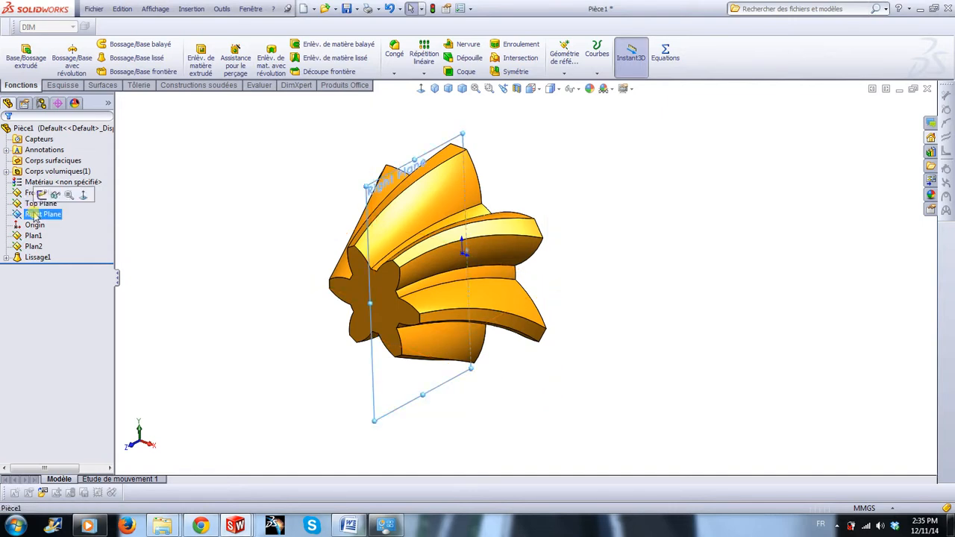
left_click(36, 204, "ctrl")
left_click(41, 195)
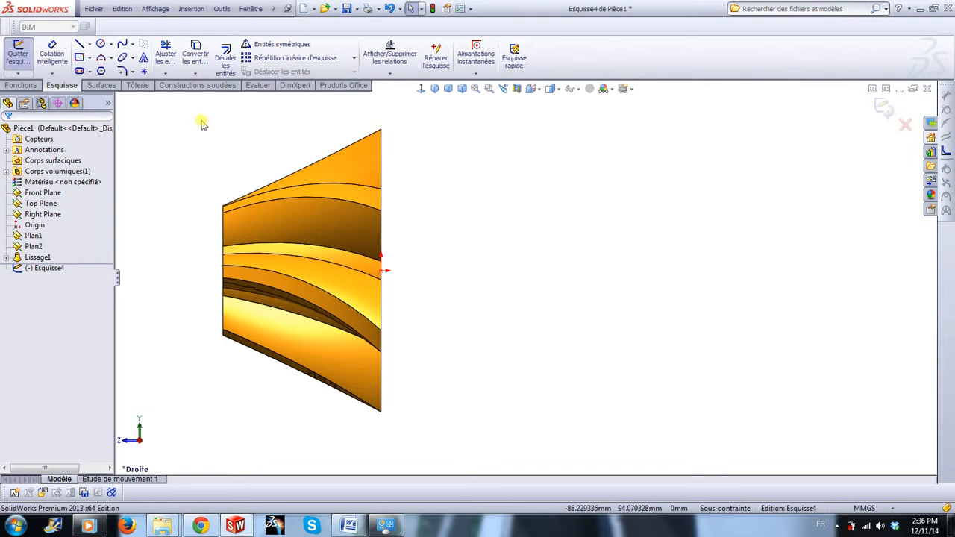
- Sketch a stepped profile from the origin up the gear's large face, with shoulders about 12, 32 and 19 mm long descending away from the gear
left_click(78, 45)
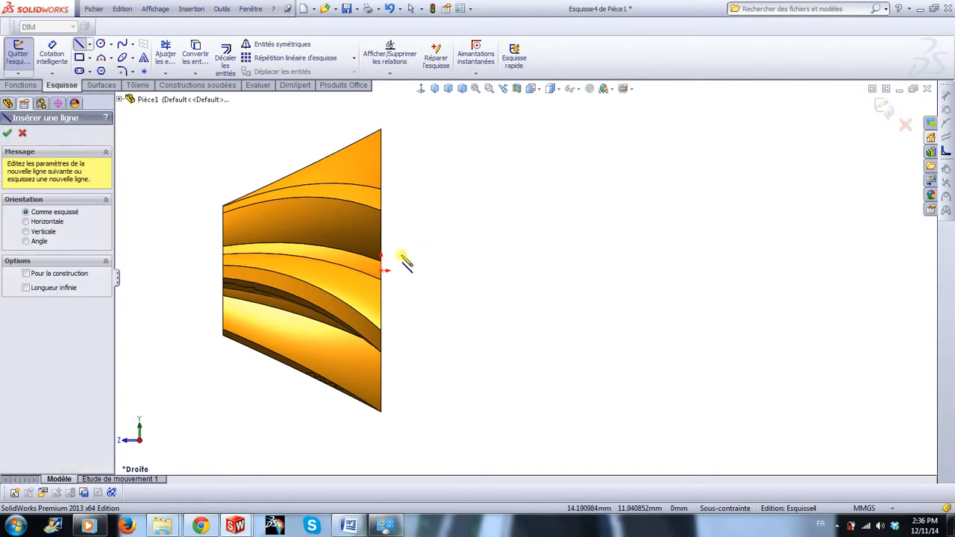
left_click(383, 270)
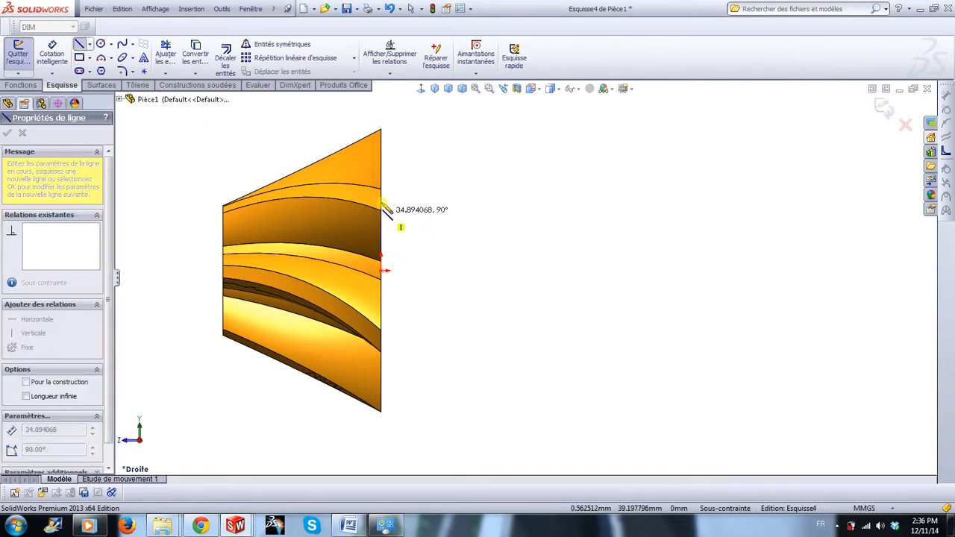
left_click(381, 177)
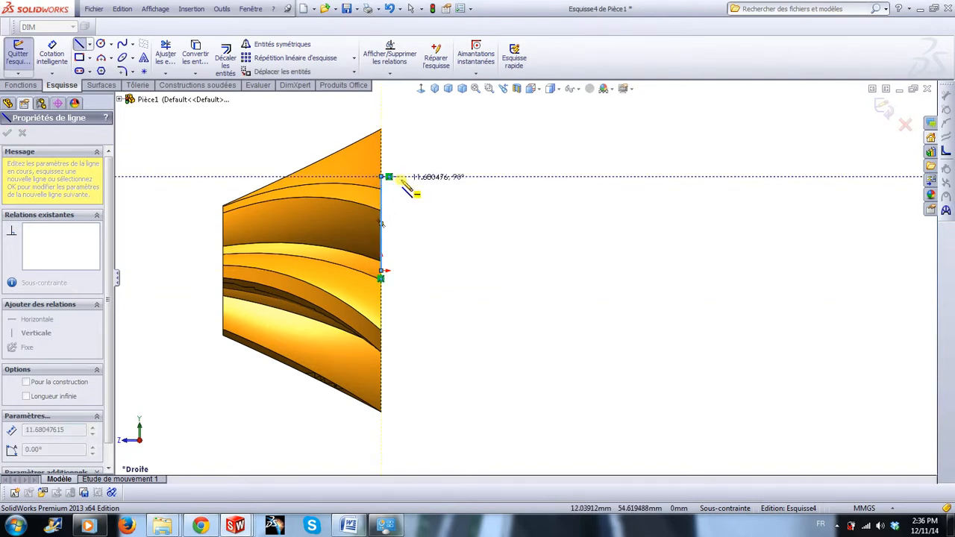
left_click(401, 177)
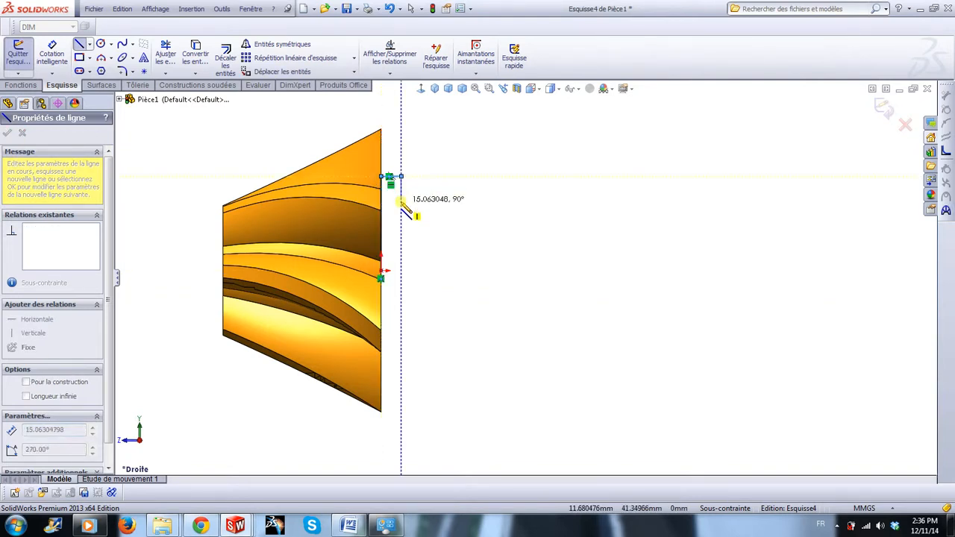
left_click(401, 200)
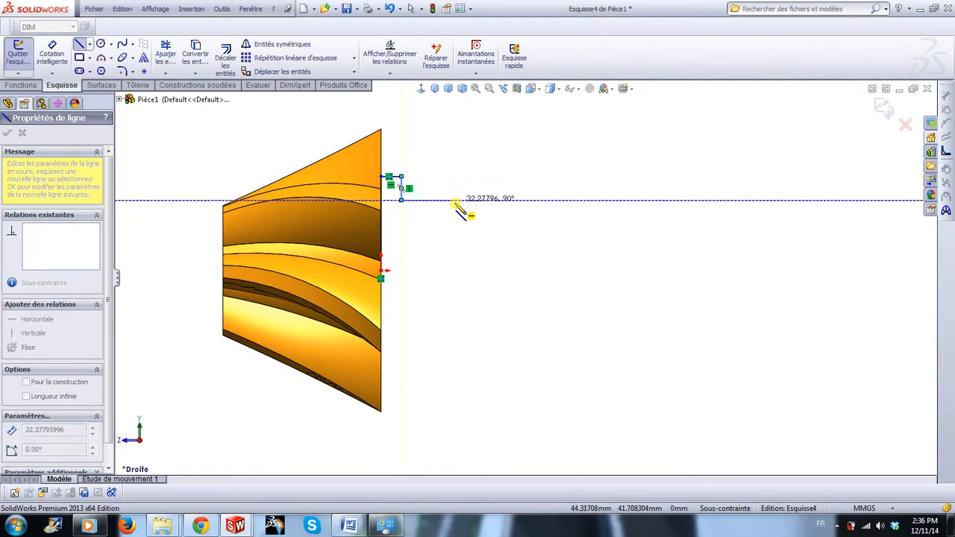
left_click(457, 200)
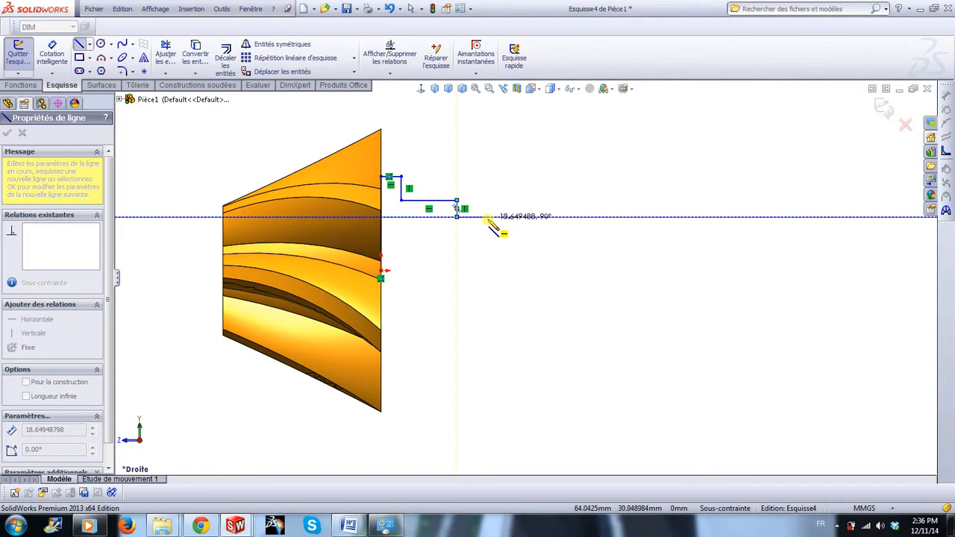
left_click(487, 218)
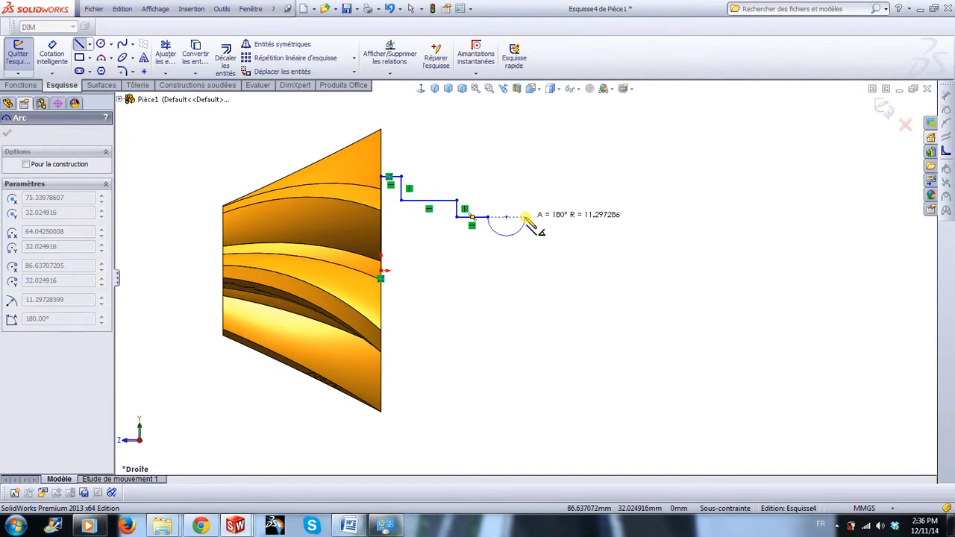
- Continue the profile with a semicircular groove about 11.3 mm in radius, an about 25 mm line and a final shoulder, closing it along the axis to the origin
left_click(526, 218)
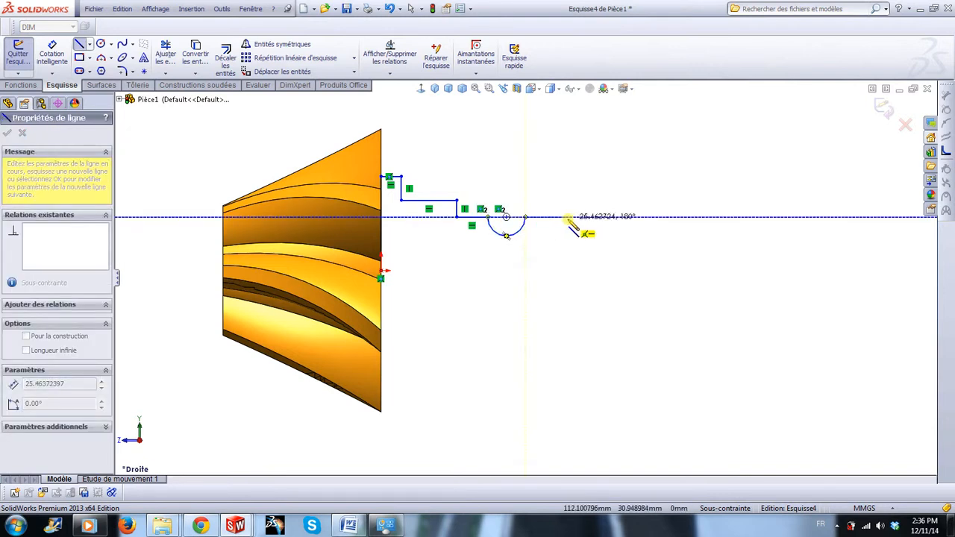
left_click(570, 221)
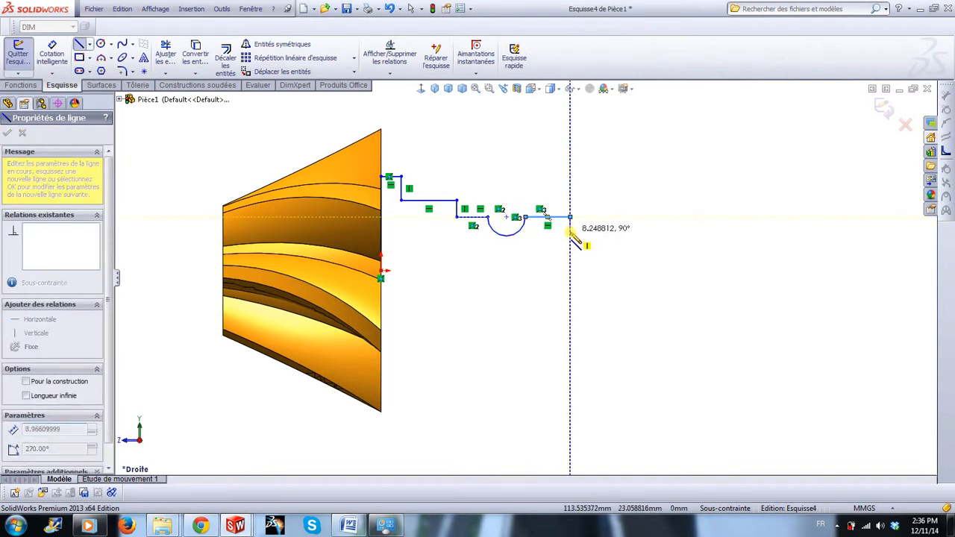
left_click(638, 236)
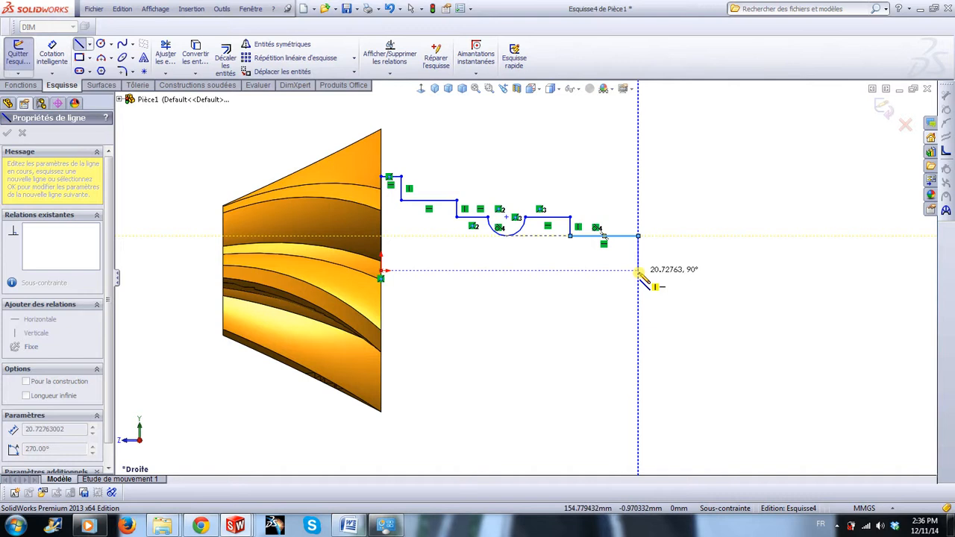
left_click(638, 270)
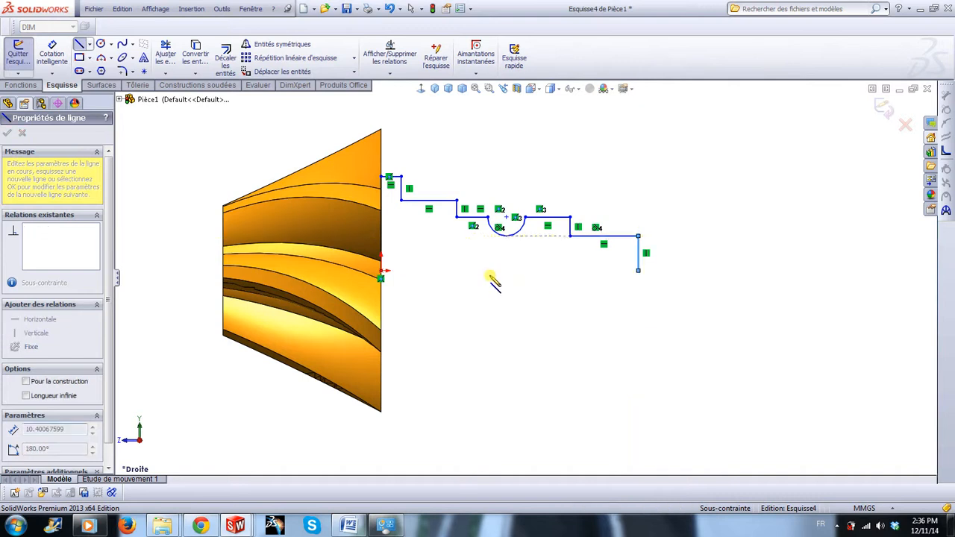
left_click(380, 273)
key("Escape")
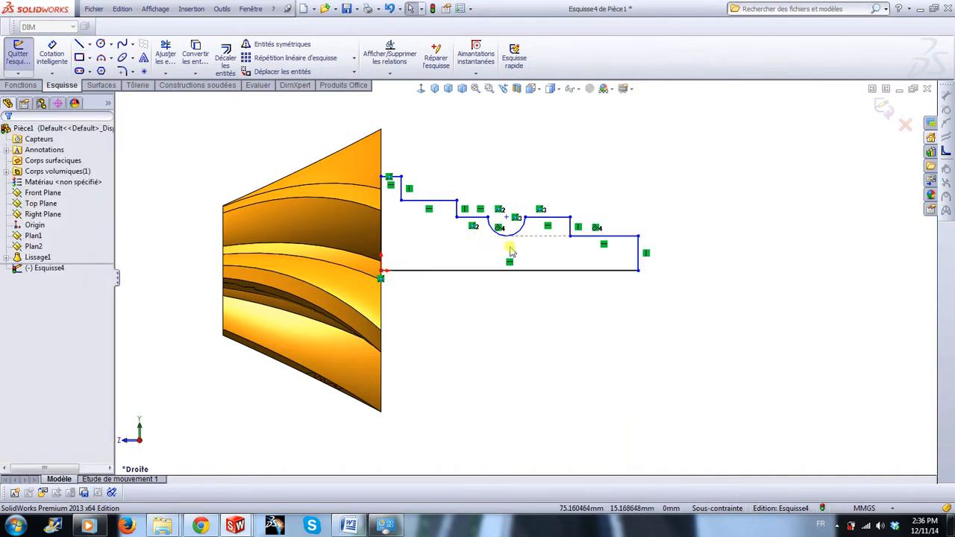
- Remove the coincidence tying the profile's upper corner to the gear edge, and make the line from the origin vertical, about 65 mm long
scroll(512, 253, "up", 3)
scroll(501, 276, "down", 3)
scroll(413, 198, "down", 2)
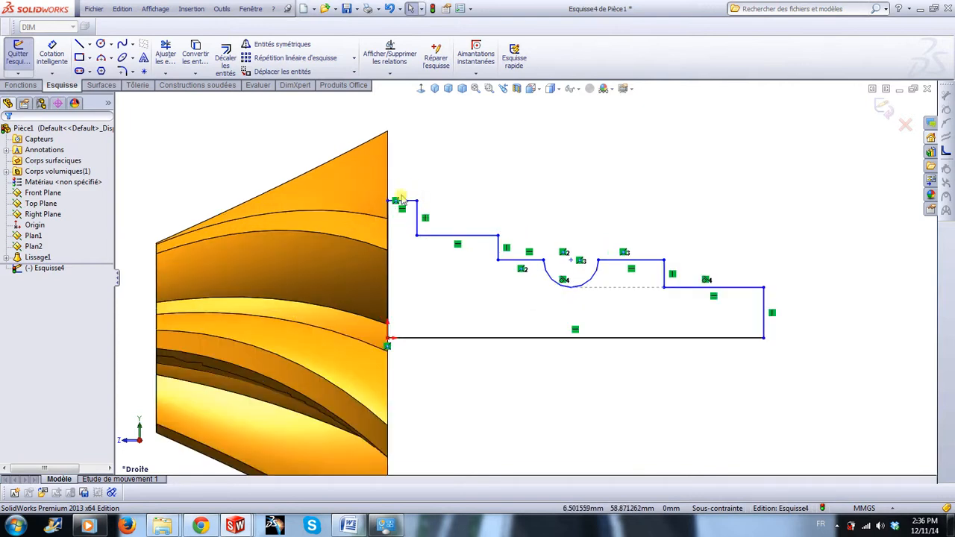
left_click(399, 207)
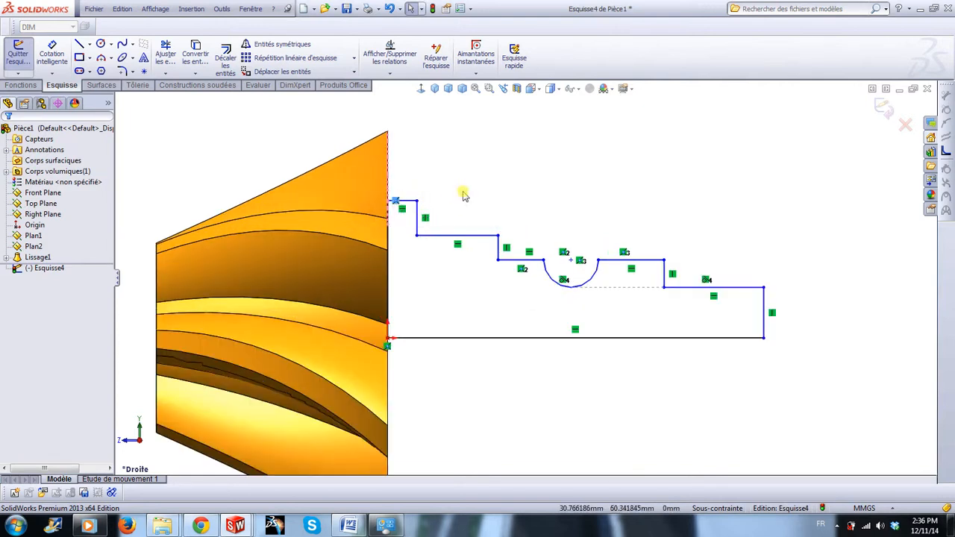
mouse_move(389, 206)
left_mouse_down()
mouse_move(418, 187)
mouse_move(403, 180)
left_mouse_up()
left_click(401, 214)
left_click(440, 168)
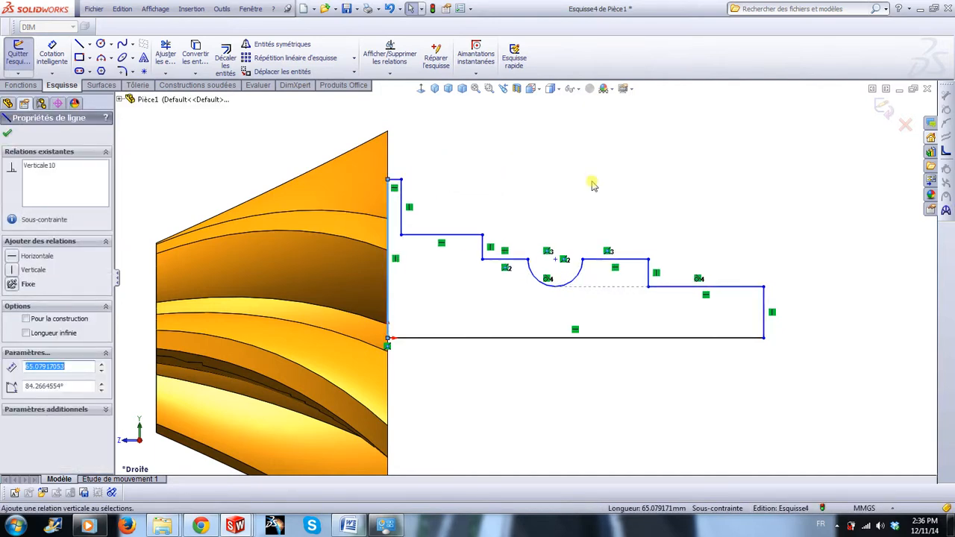
left_click(592, 183)
- Extend the axis beyond the profile's far end with a horizontal line about 69 mm long and convert it to construction geometry
scroll(597, 280, "up", 3)
scroll(620, 316, "down", 2)
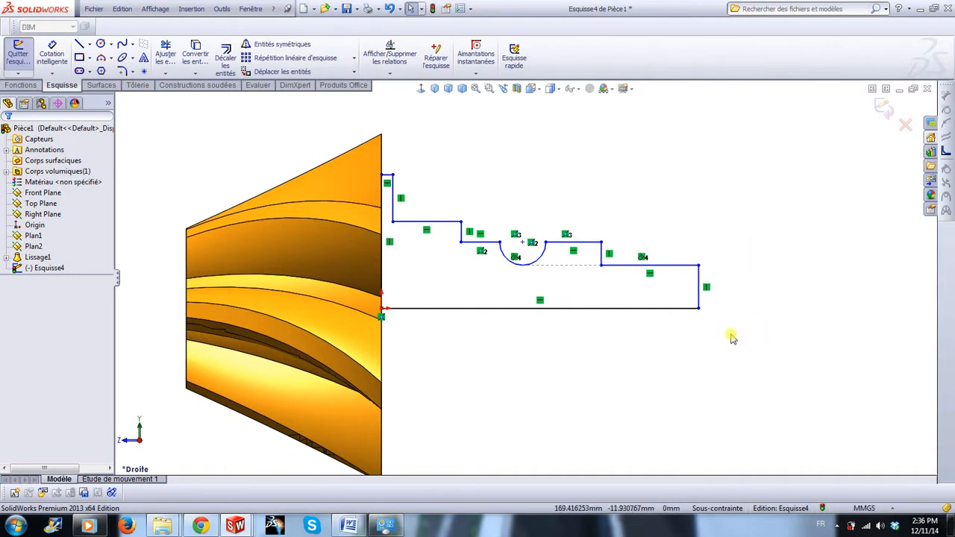
key("l")
left_click(699, 309)
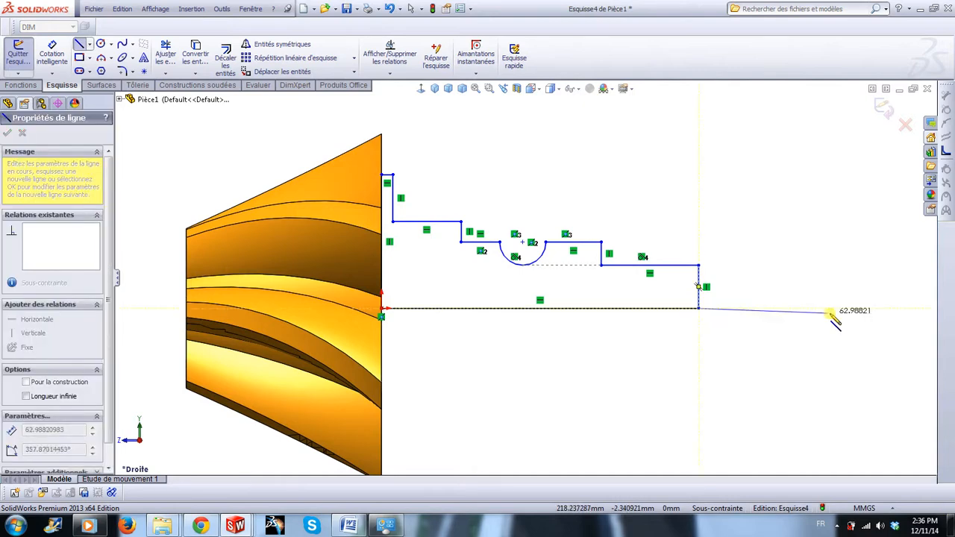
left_click(840, 309)
key("Escape")
left_click(801, 311)
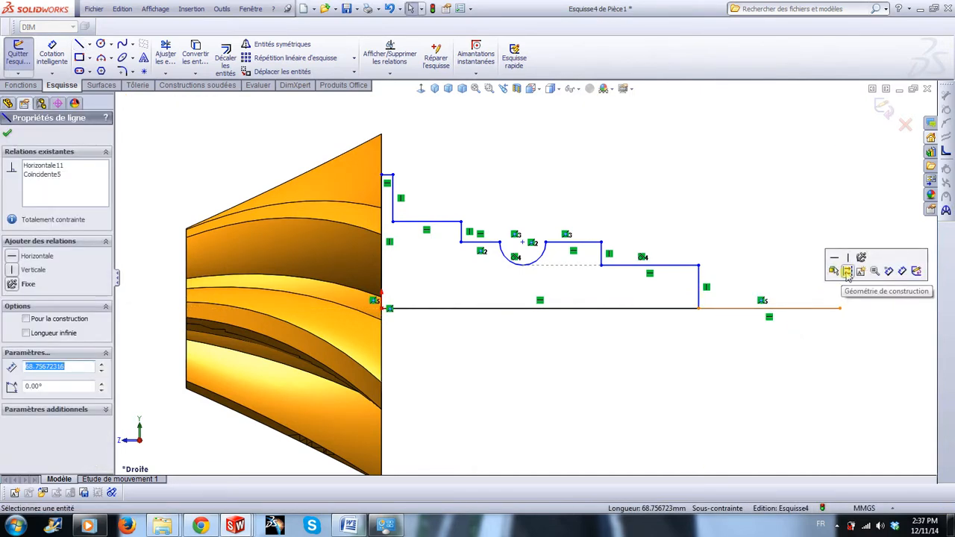
left_click(848, 271)
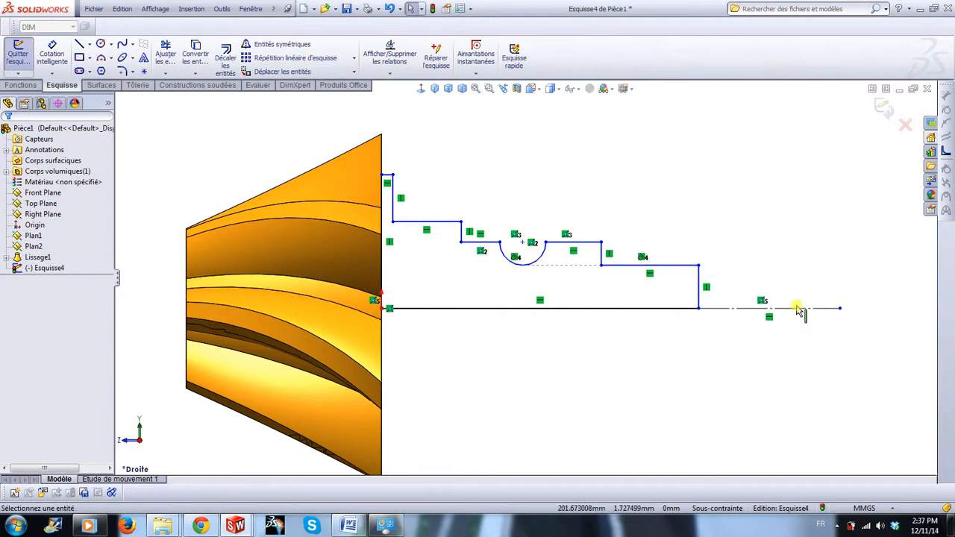
- Dimension the first shoulder beside the gear as a diameter about the construction axis and set it to 90 mm
scroll(796, 308, "up", 2)
scroll(748, 250, "down", 2)
scroll(681, 209, "up", 1)
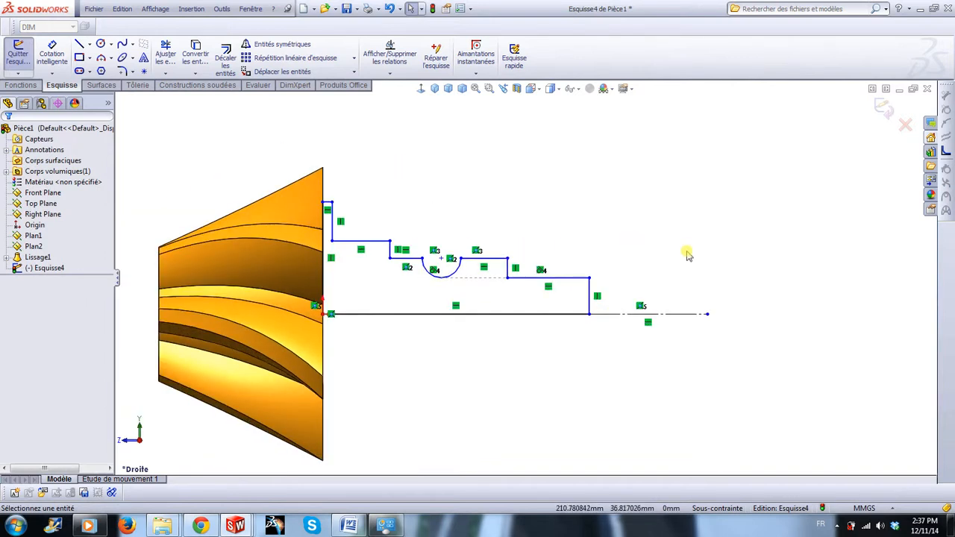
right_click_drag(685, 224, 649, 185)
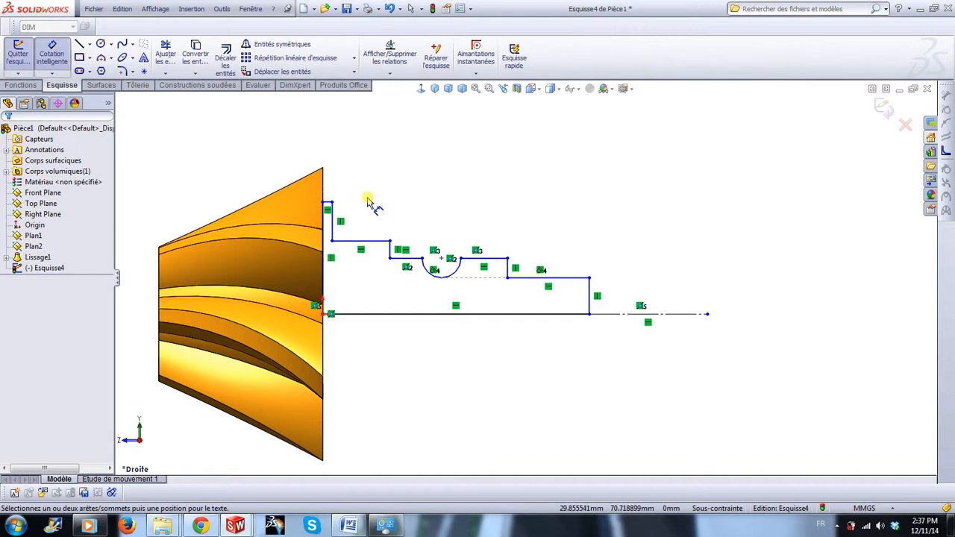
scroll(381, 220, "down", 2)
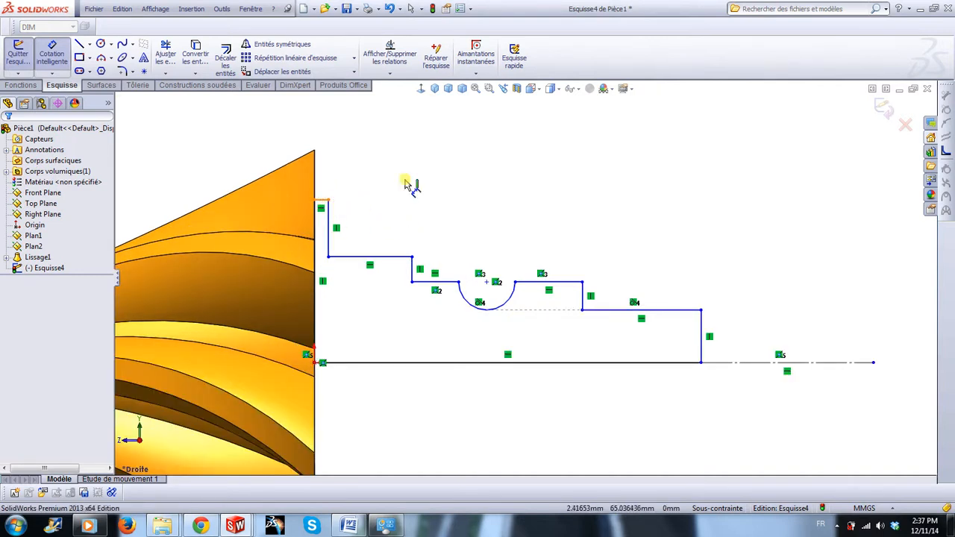
left_click(326, 204)
left_click(840, 364)
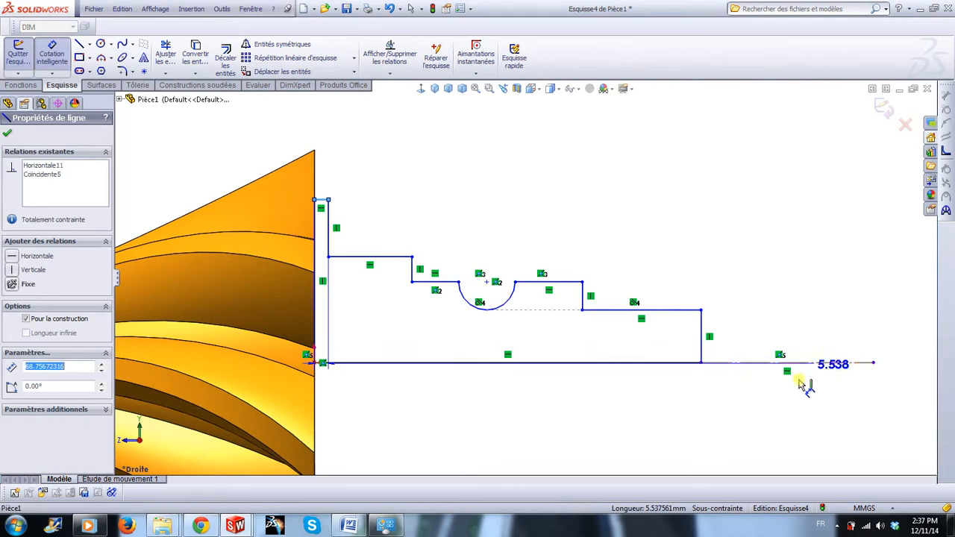
scroll(440, 384, "up", 2)
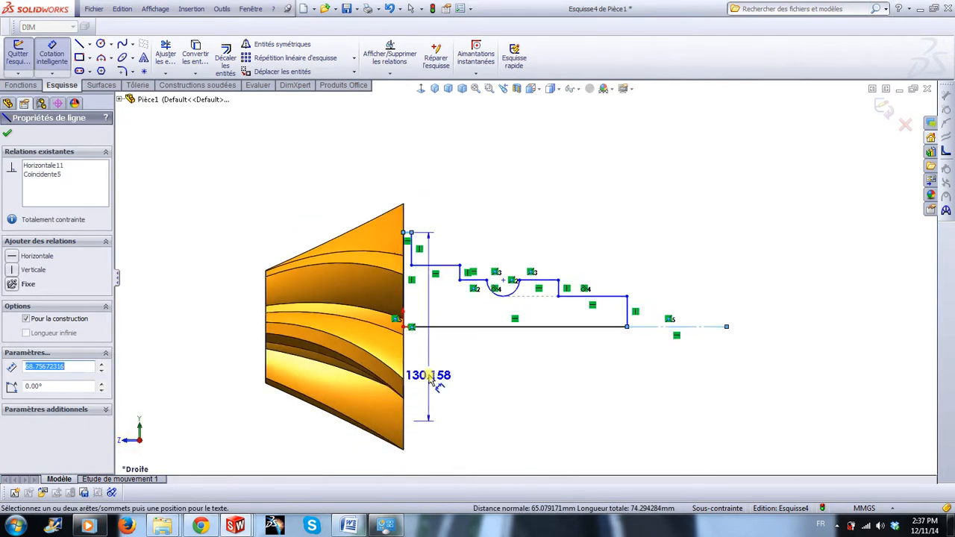
left_click(438, 382)
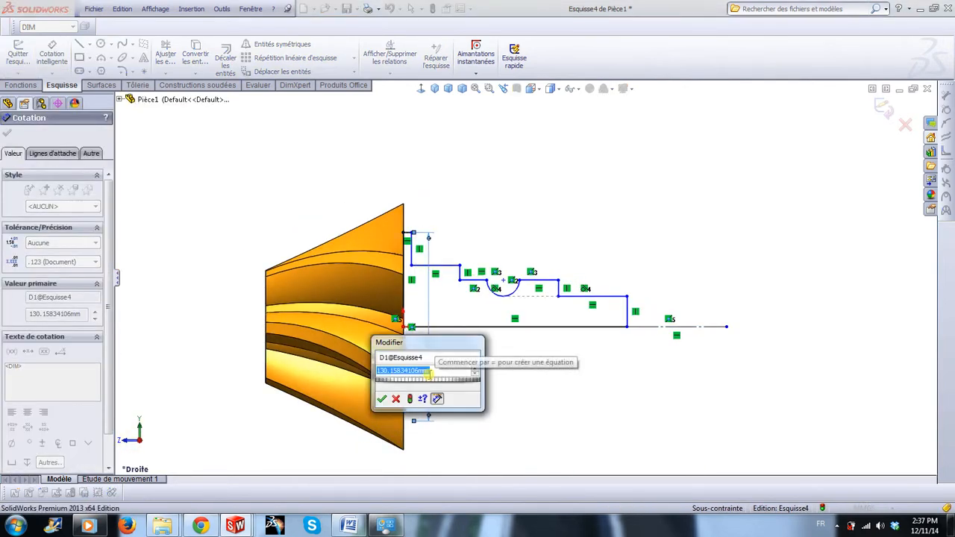
type("90")
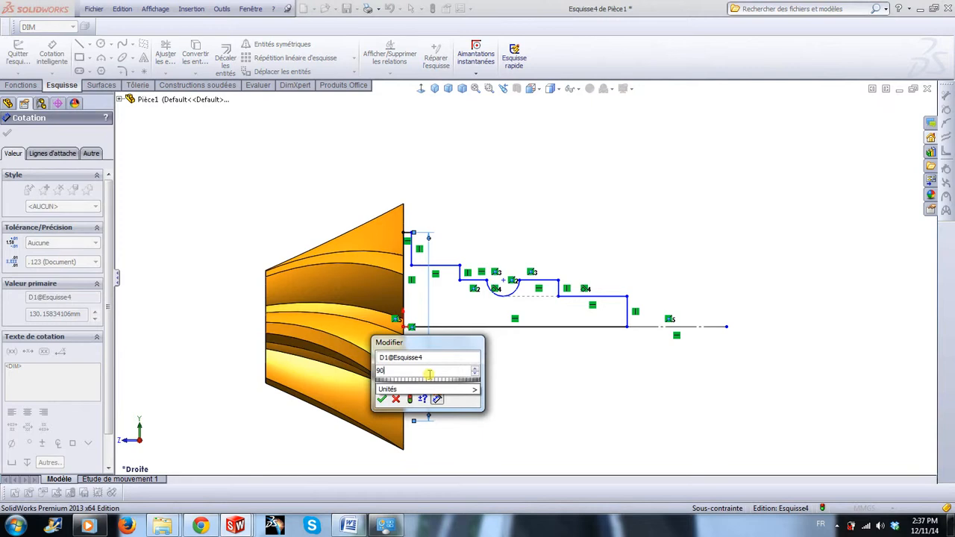
key("Return")
- Dimension the second shoulder as a diameter about the construction axis and set it to 78 mm
scroll(435, 382, "down", 2)
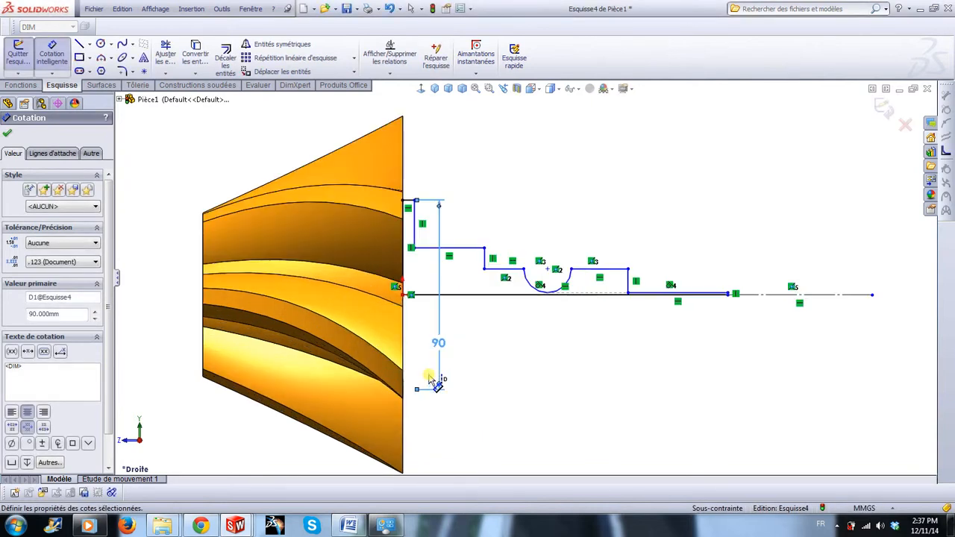
left_click(454, 249)
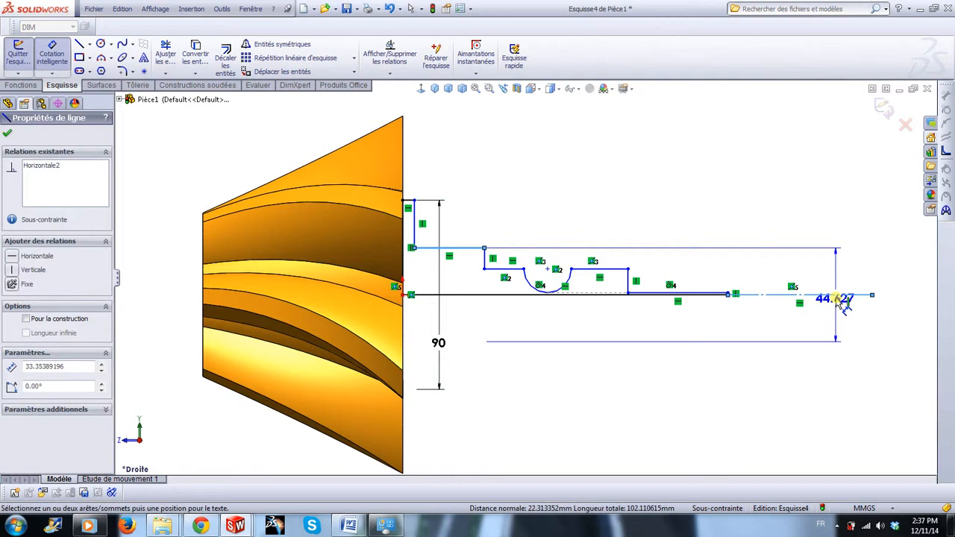
left_click(843, 294)
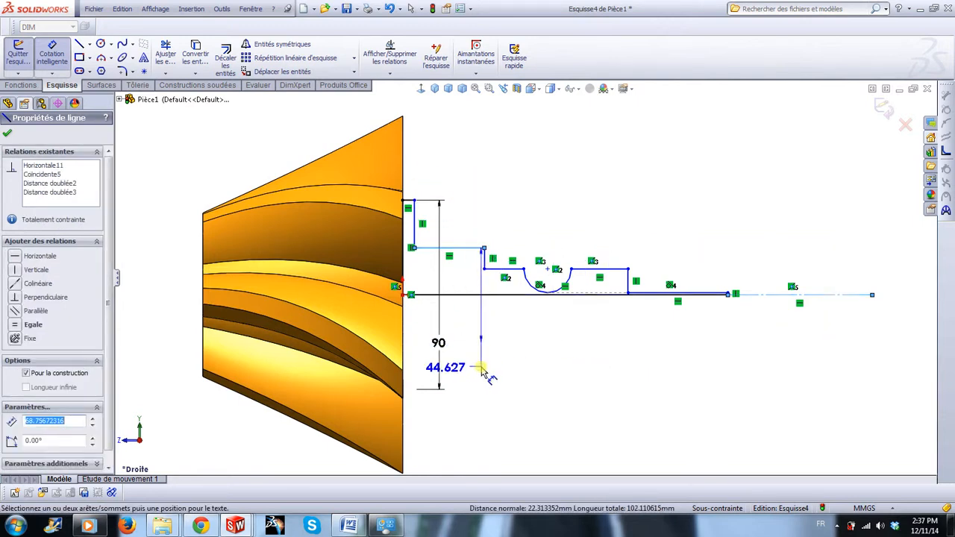
left_click(476, 405)
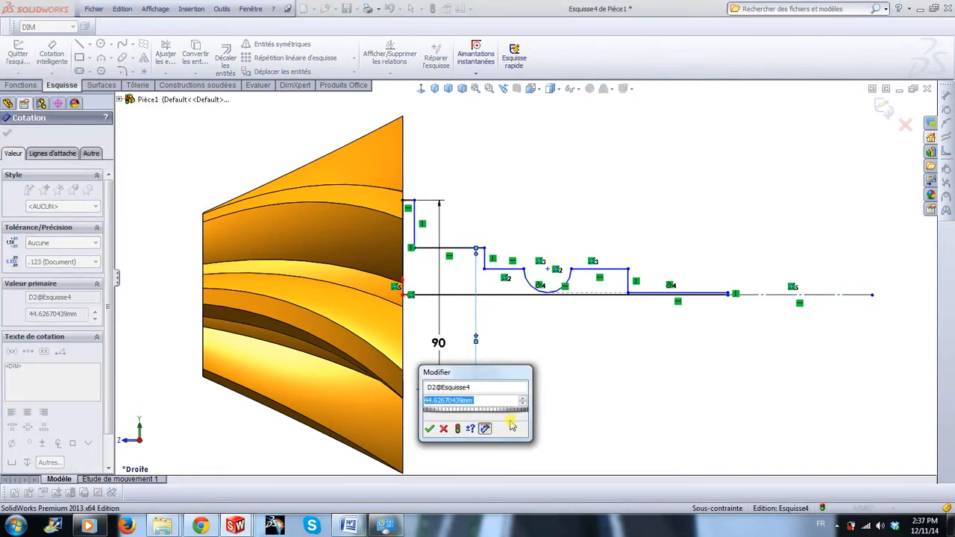
type("78")
key("Return")
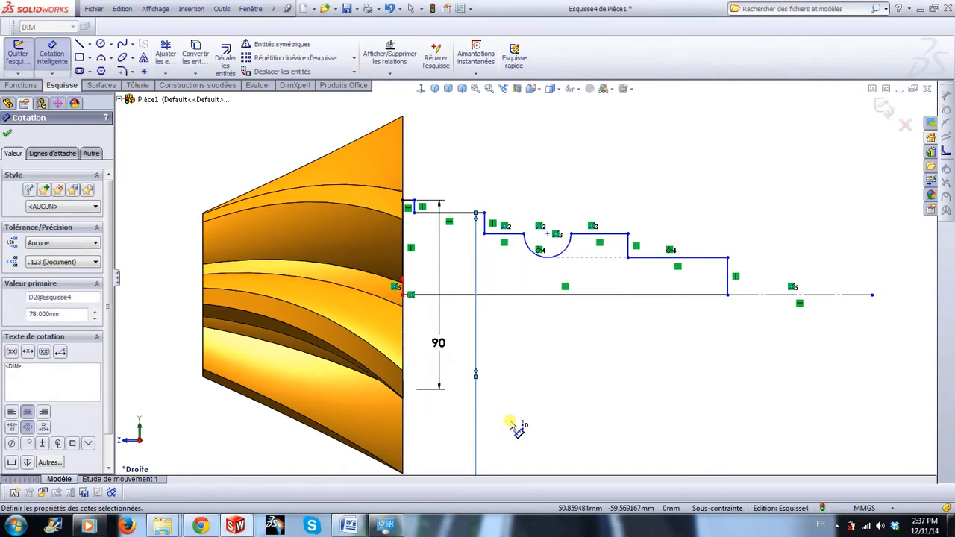
- Dimension the third shoulder, before the semicircular groove, as a diameter about the construction axis and set it to 70 mm
scroll(494, 299, "down", 2)
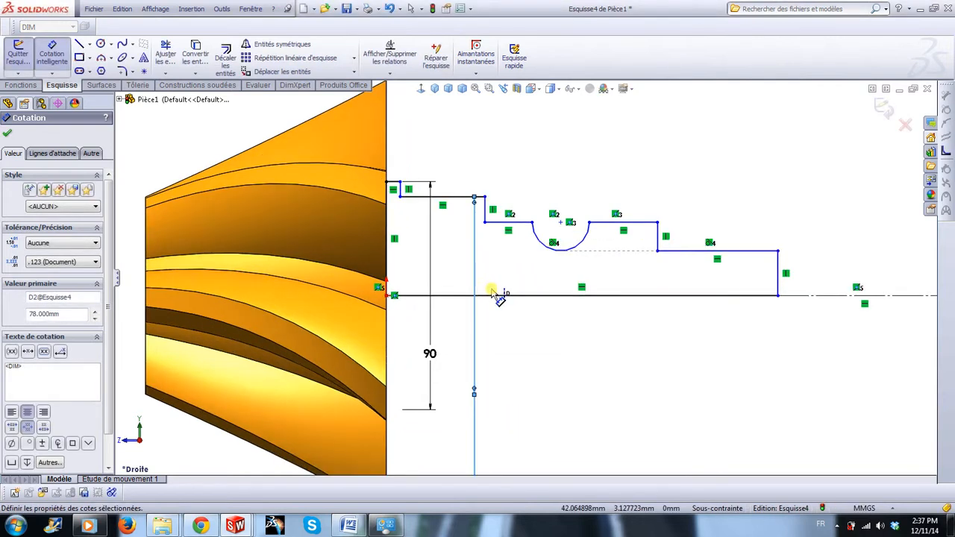
left_click(505, 222)
left_click(897, 296)
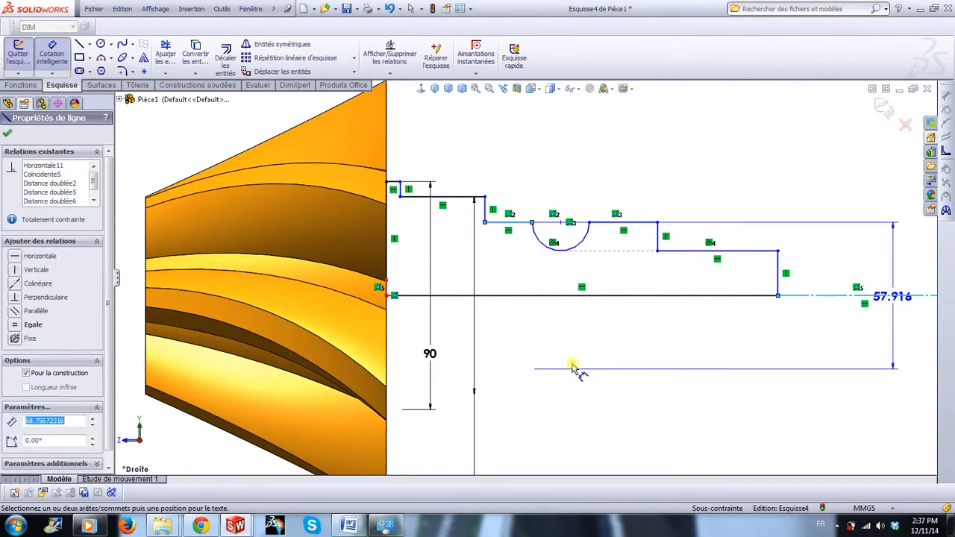
left_click(512, 382)
type("70")
key("Return")
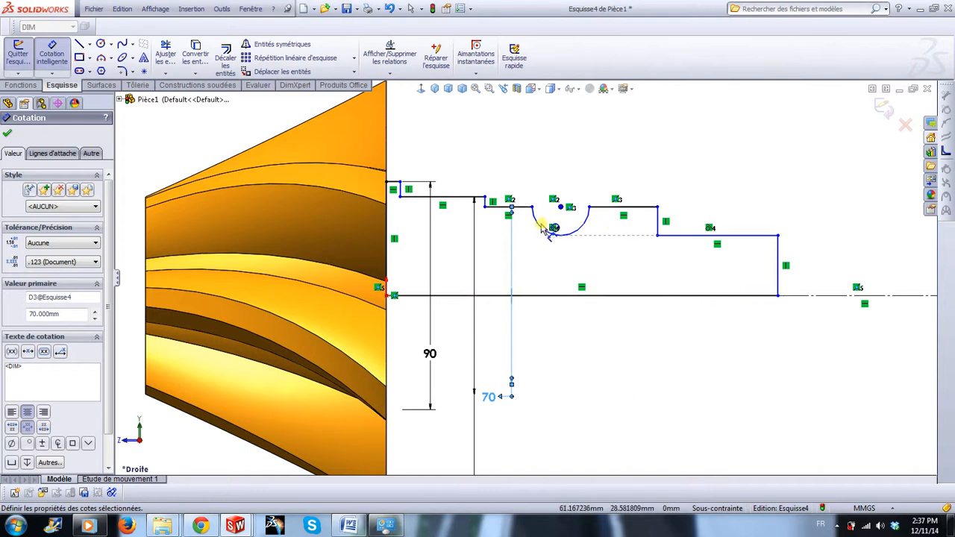
- Dimension the semicircular groove's radius and set it to 11 mm
left_click(549, 224)
left_click(611, 147)
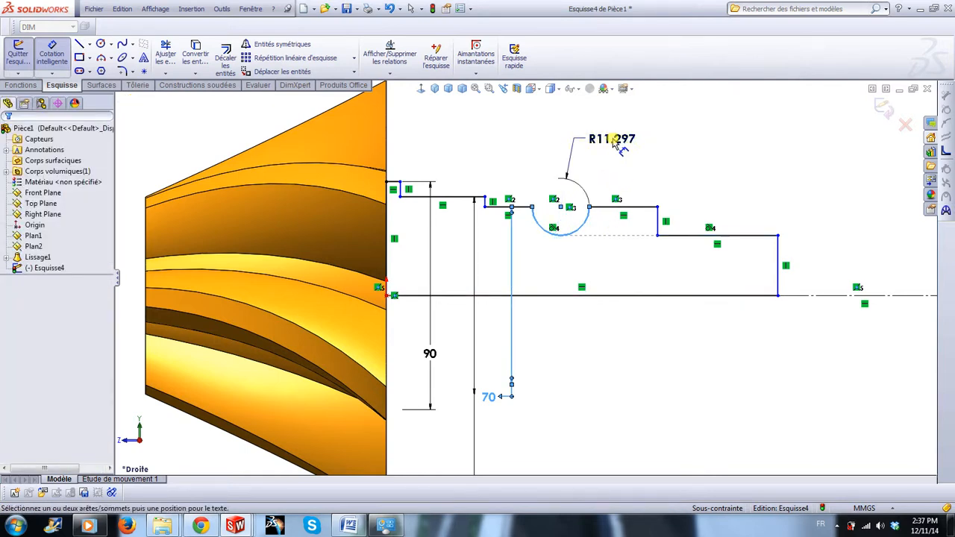
type("11")
key("Return")
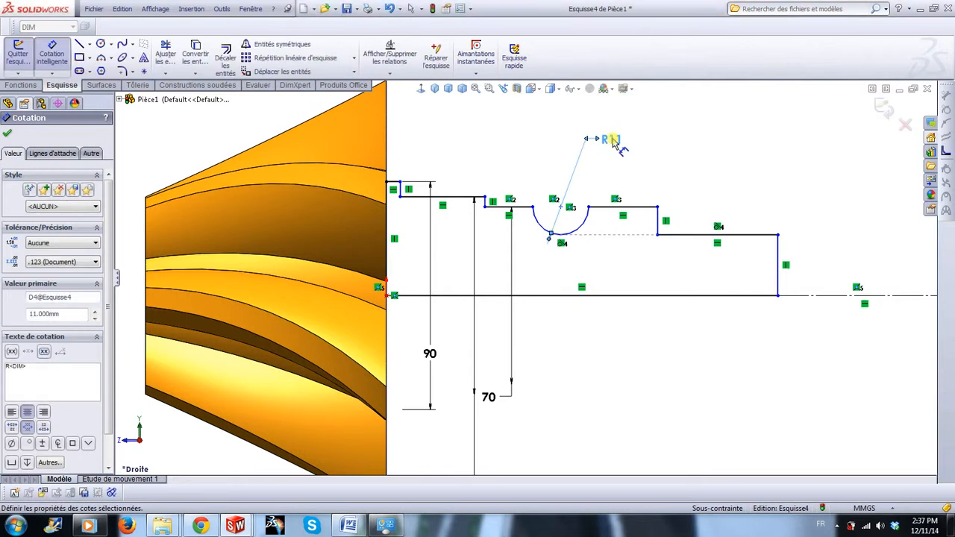
- Try to dimension the last shoulder, beyond the groove, as a diameter about the construction axis
left_click(693, 236)
left_click(894, 297)
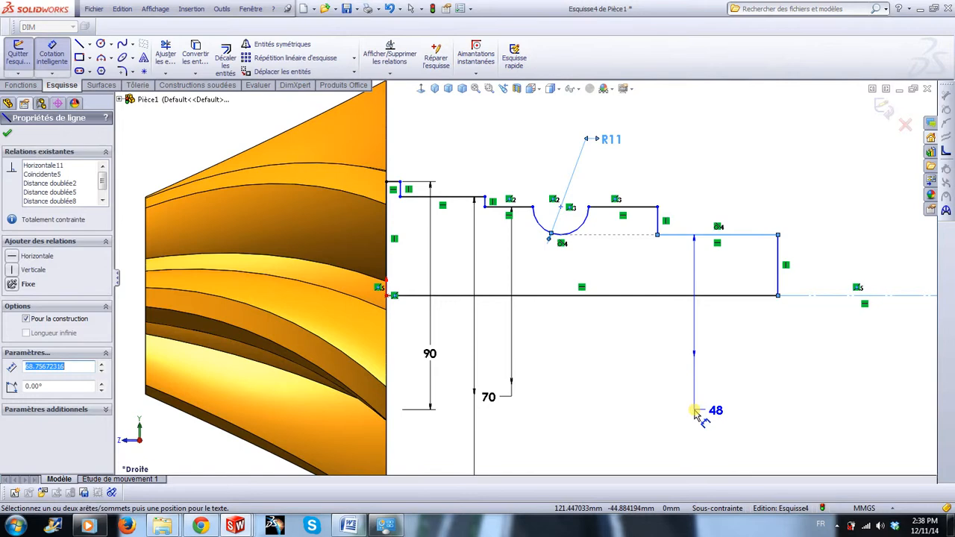
left_click(694, 415)
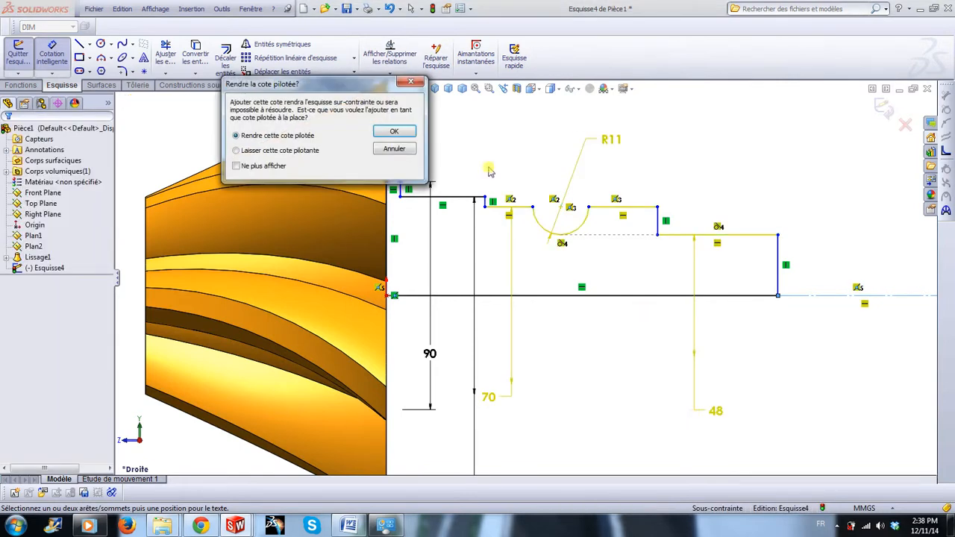
left_click(394, 149)
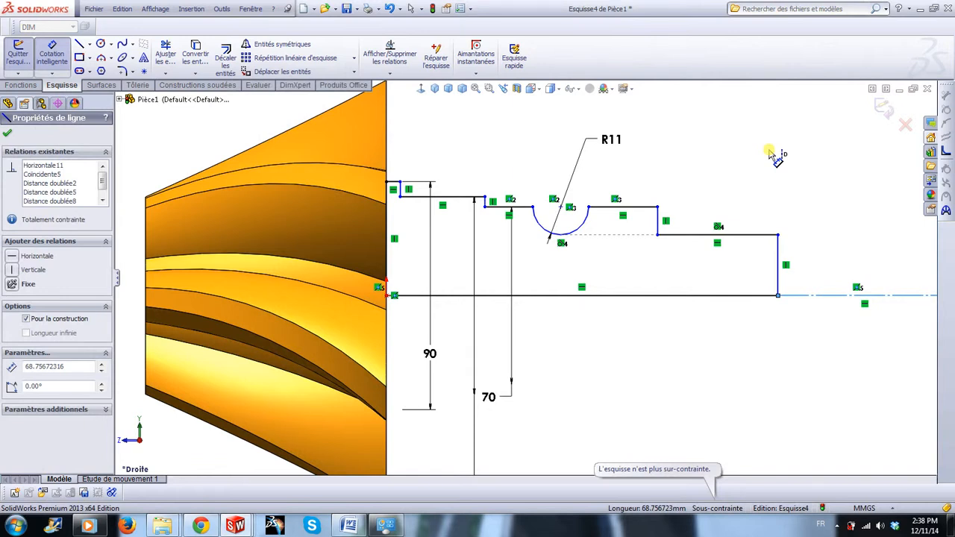
key("Escape")
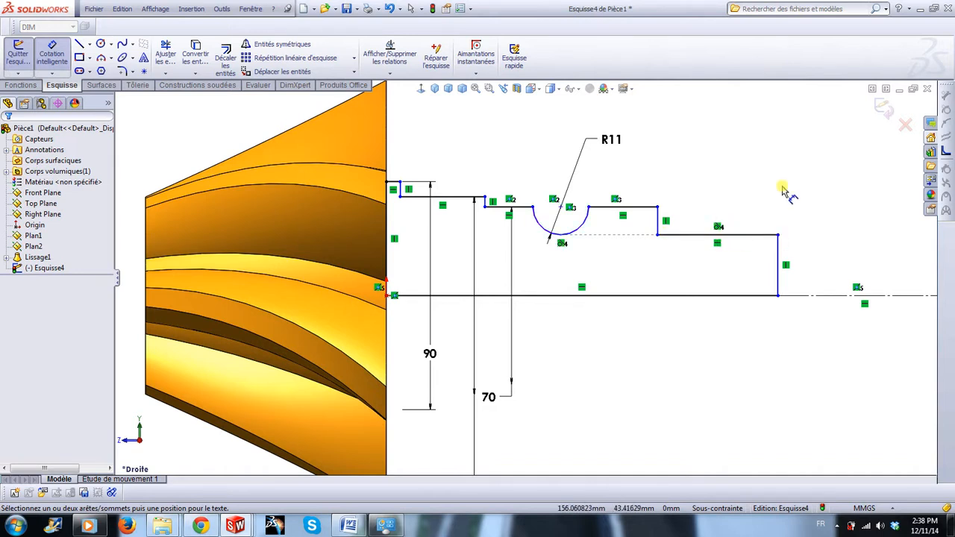
key("Escape")
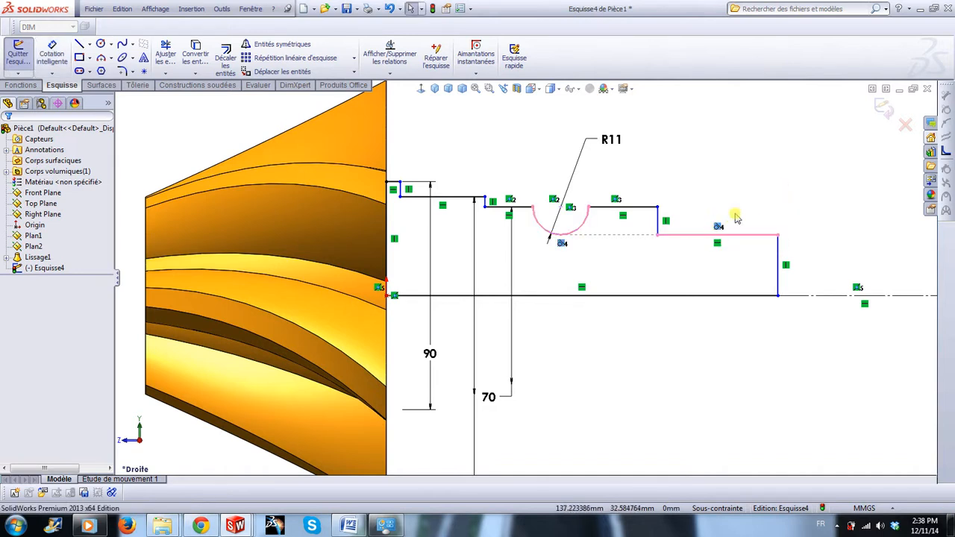
- Remove the tangency between the groove arc and the last shoulder, and dimension that shoulder as a 60 mm diameter about the construction axis
right_click_drag(780, 203, 781, 138)
left_click(755, 236)
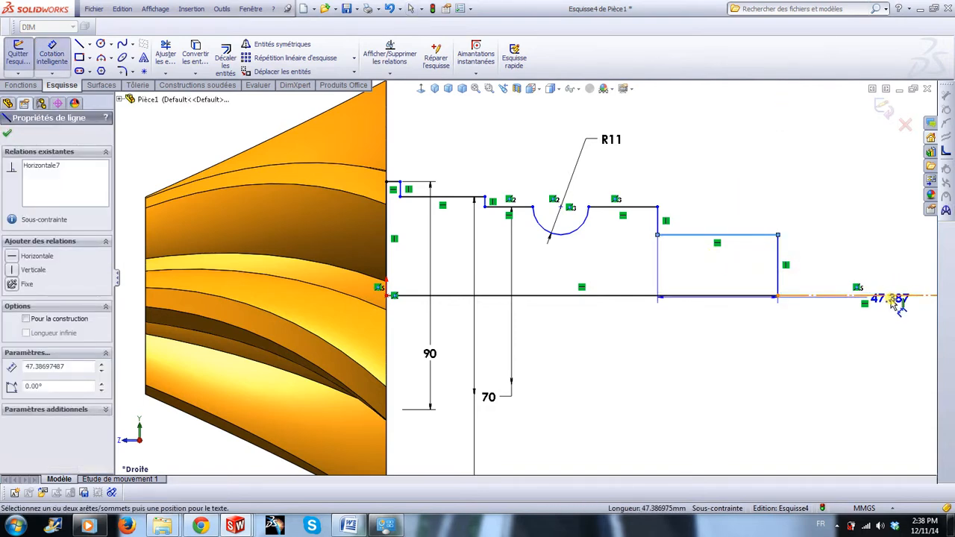
left_click(899, 298)
left_click(688, 407)
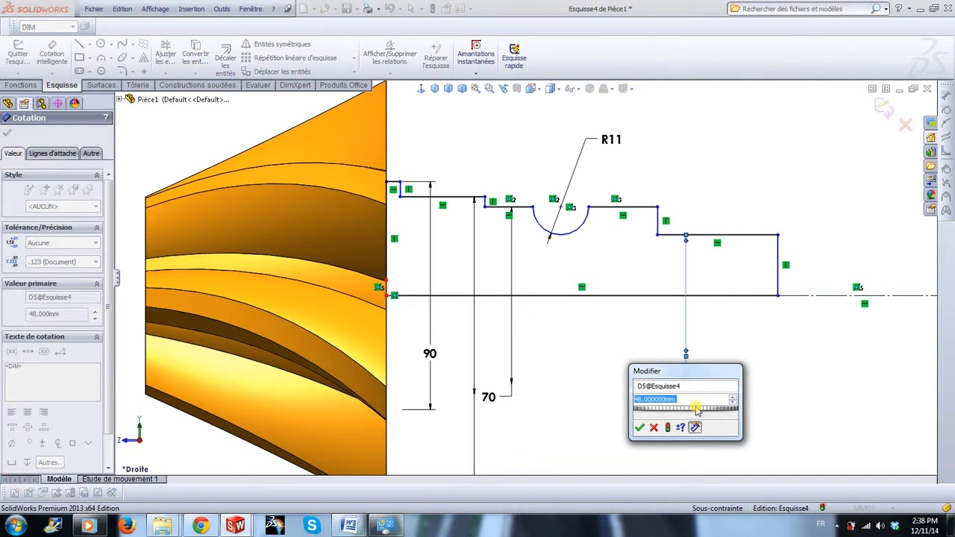
type("60")
key("Return")
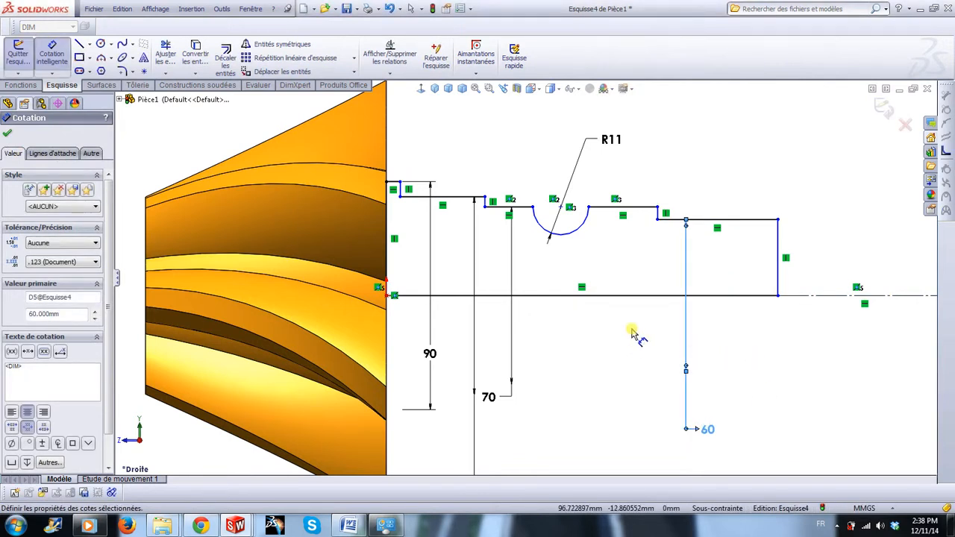
key("Escape")
- Add a collinear relation between the two horizontal lines on either side of the semicircular groove
scroll(505, 227, "down", 1)
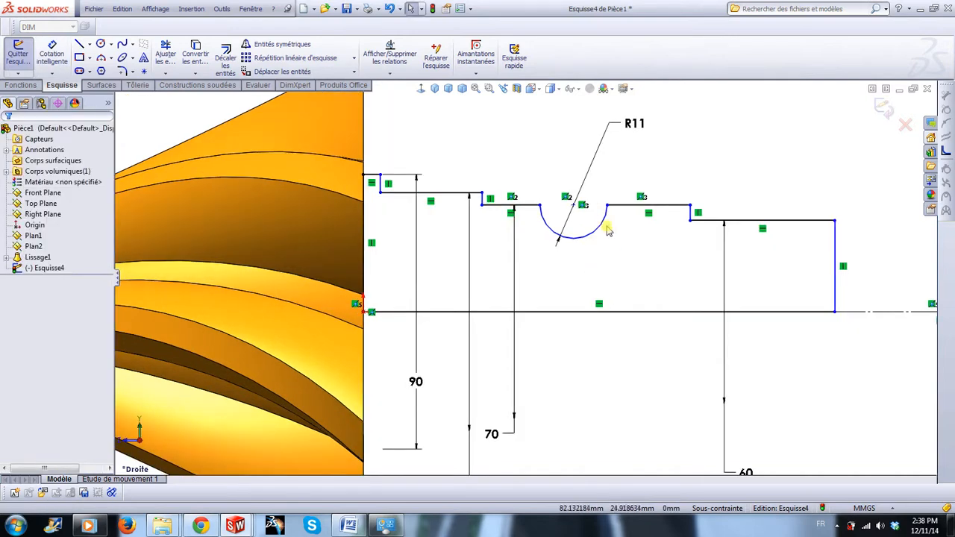
left_click(527, 210)
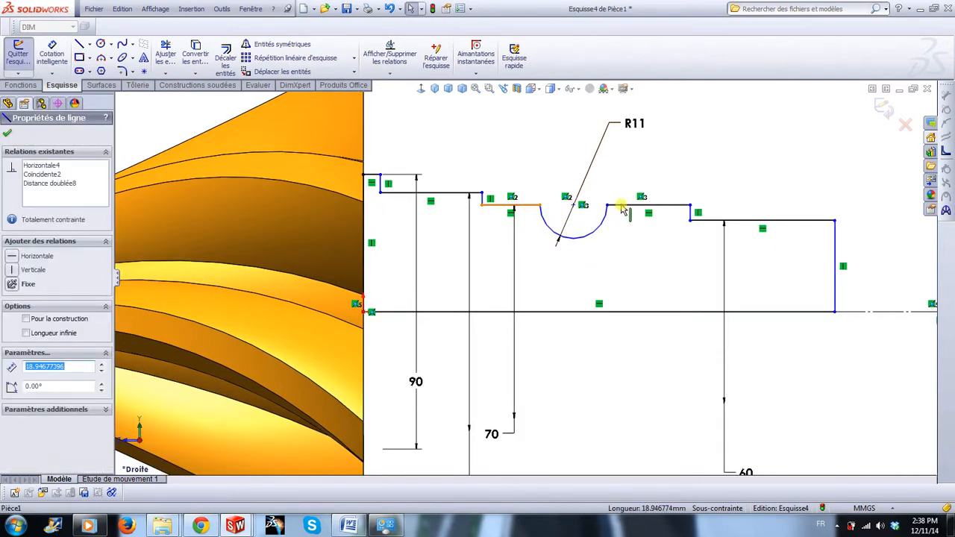
left_click(623, 210, "ctrl")
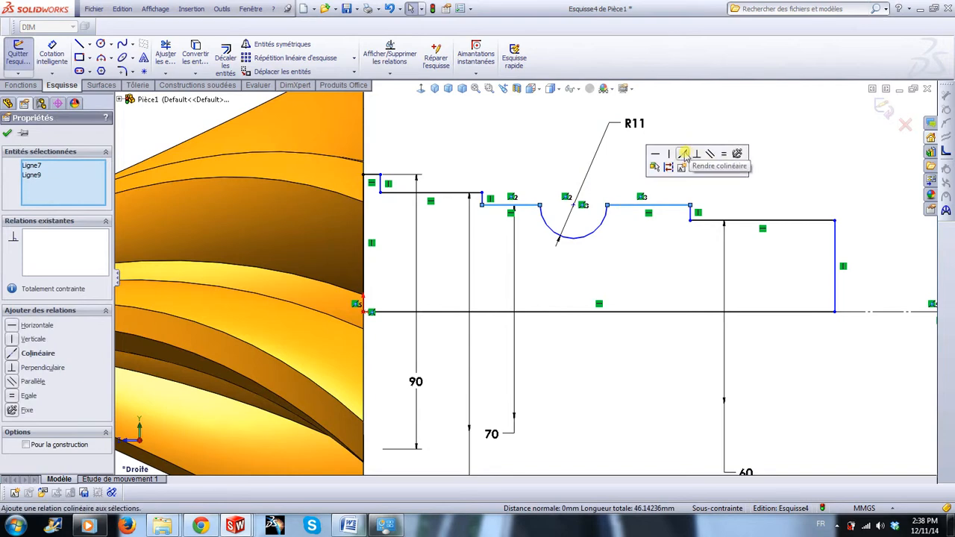
left_click(684, 155)
left_click(776, 178)
- Dimension the width of the first shoulder beside the gear and set it to 10 mm
scroll(770, 210, "up", 2)
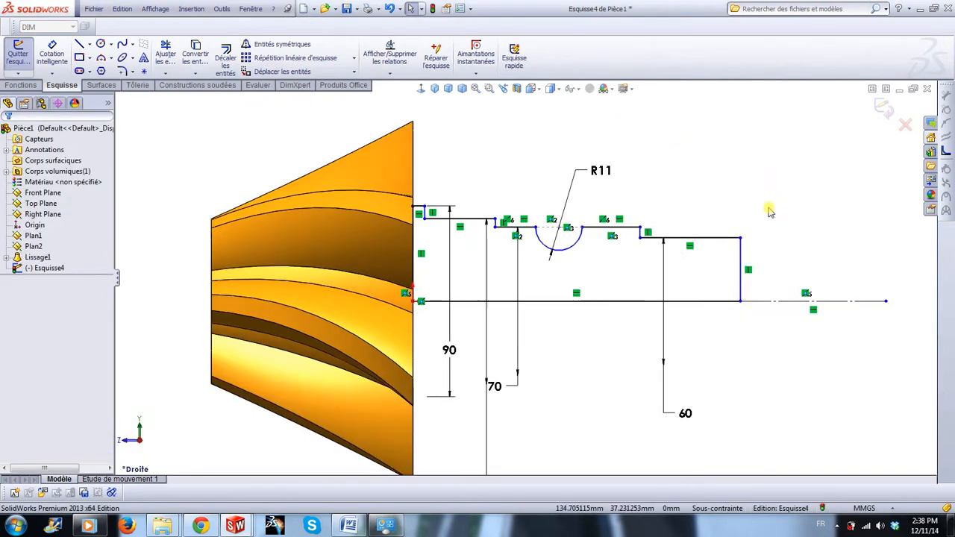
scroll(628, 307, "down", 1)
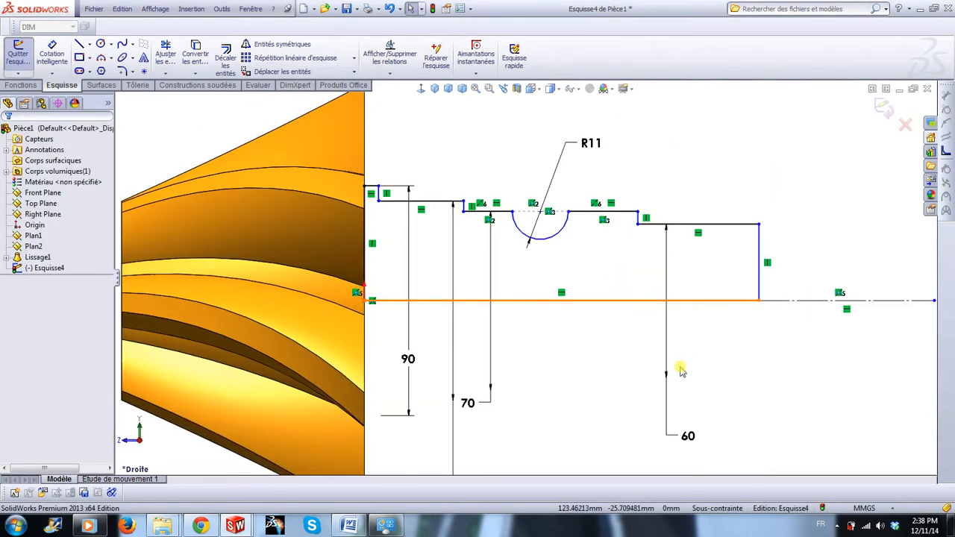
scroll(693, 377, "up", 2)
scroll(497, 358, "down", 1)
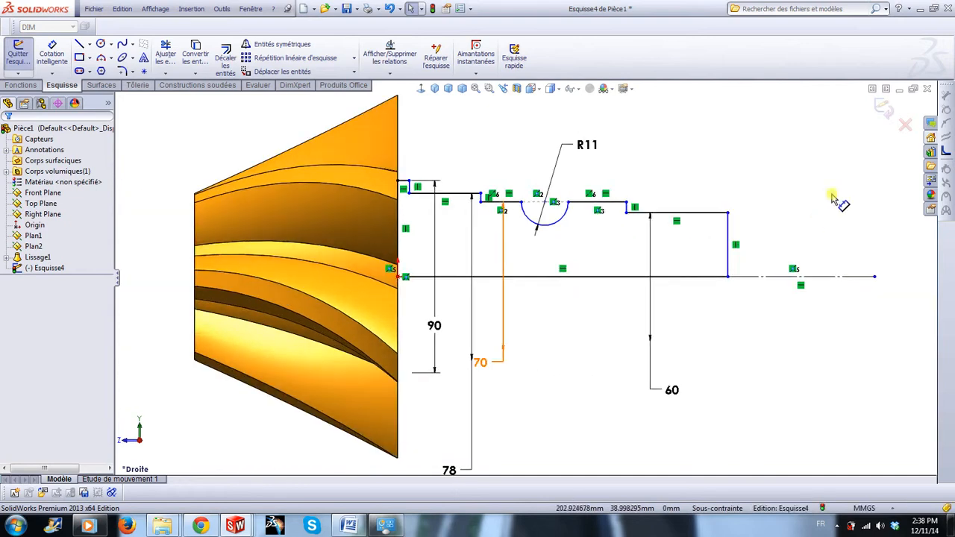
right_click_drag(814, 201, 819, 116)
scroll(440, 179, "down", 2)
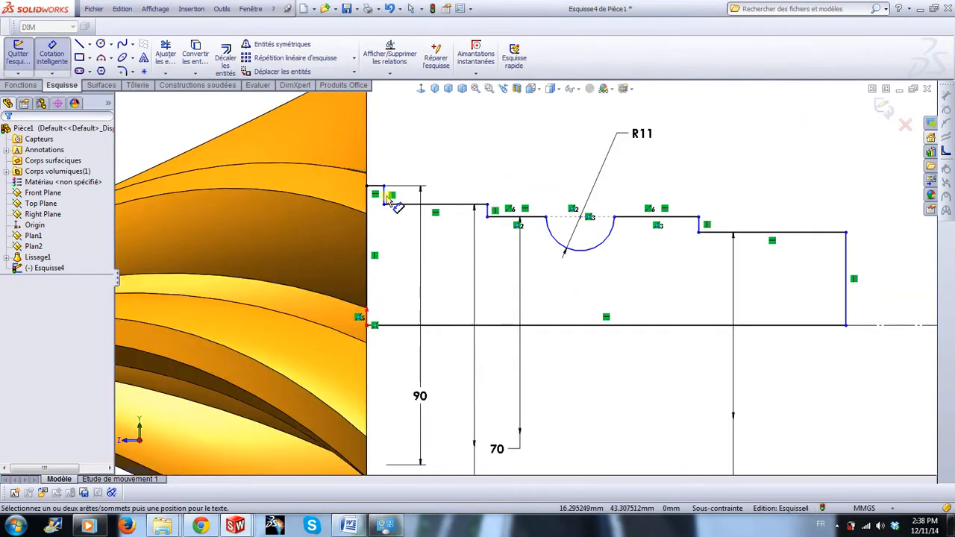
left_click(371, 200)
left_click(391, 202)
left_click(451, 132)
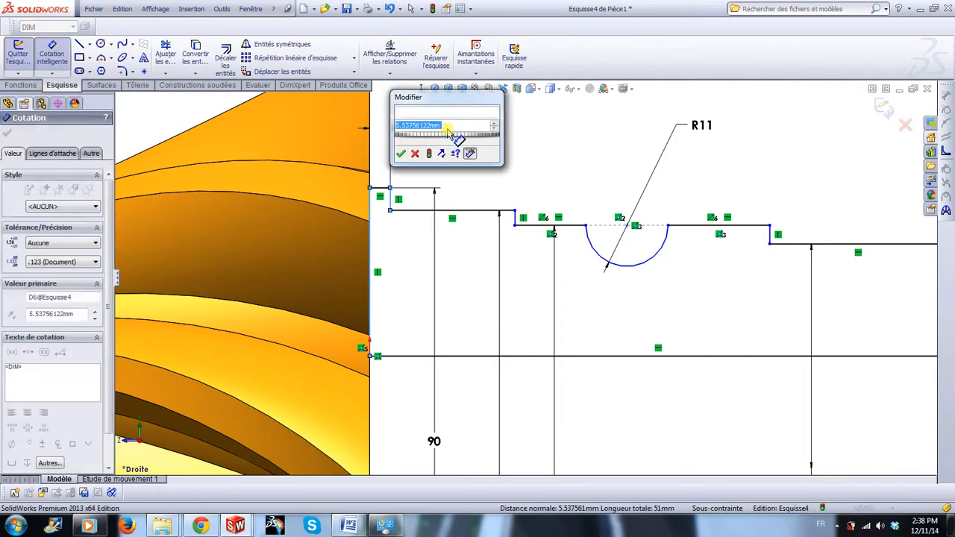
type("10")
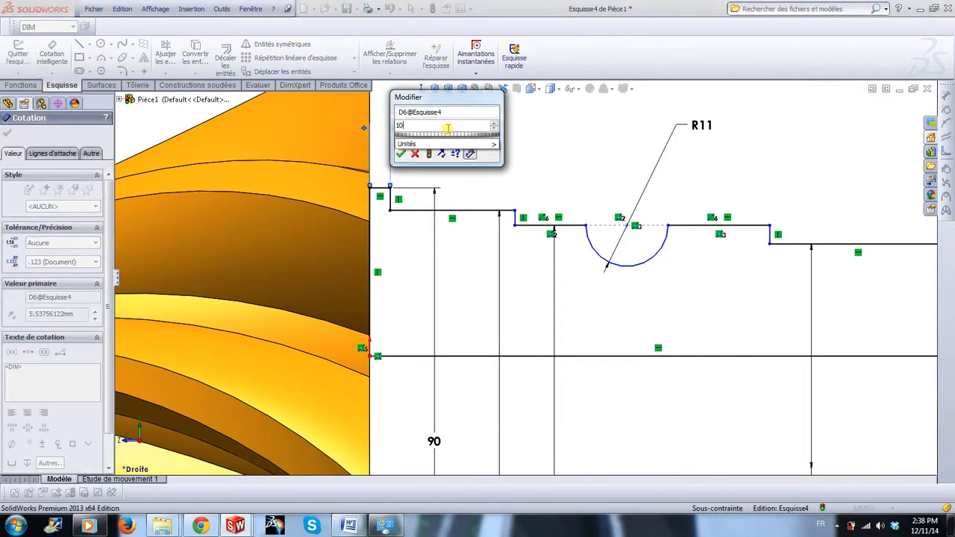
key("Return")
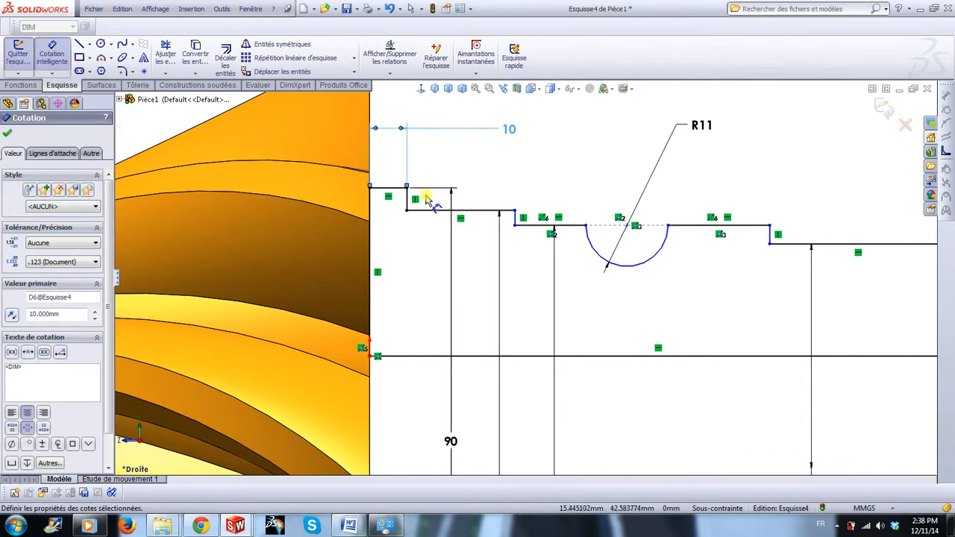
- Dimension the length of the second shoulder between its two vertical edges and set it to 46 mm
left_click(408, 202)
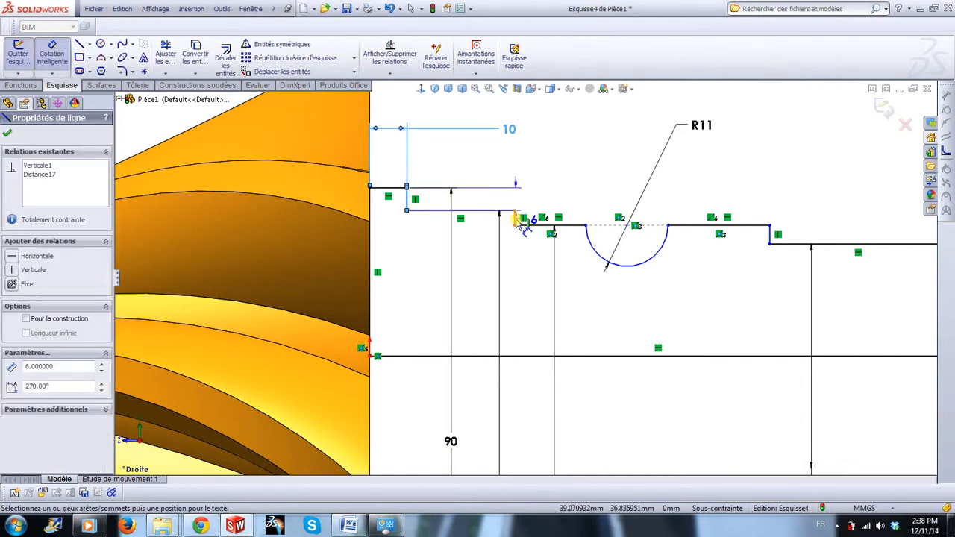
left_click(514, 219)
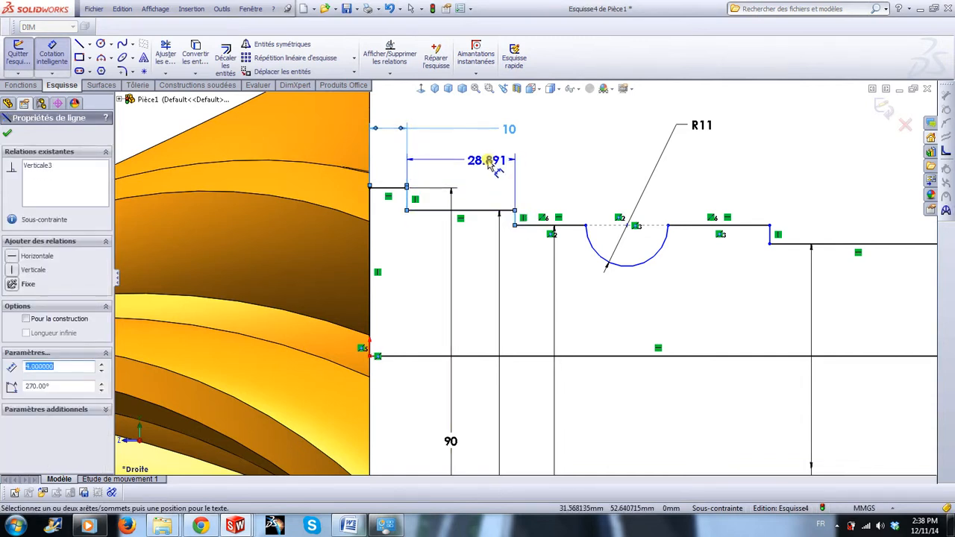
left_click(492, 165)
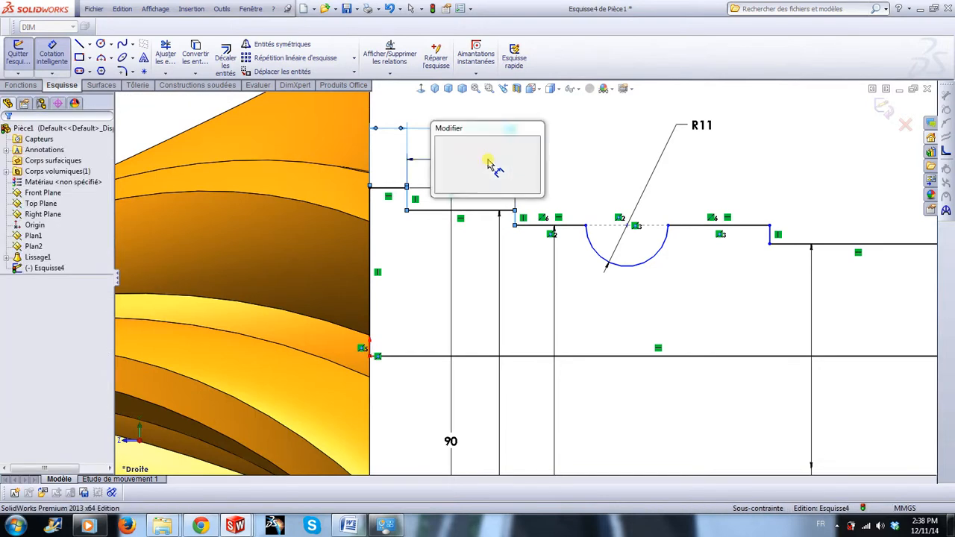
type("46")
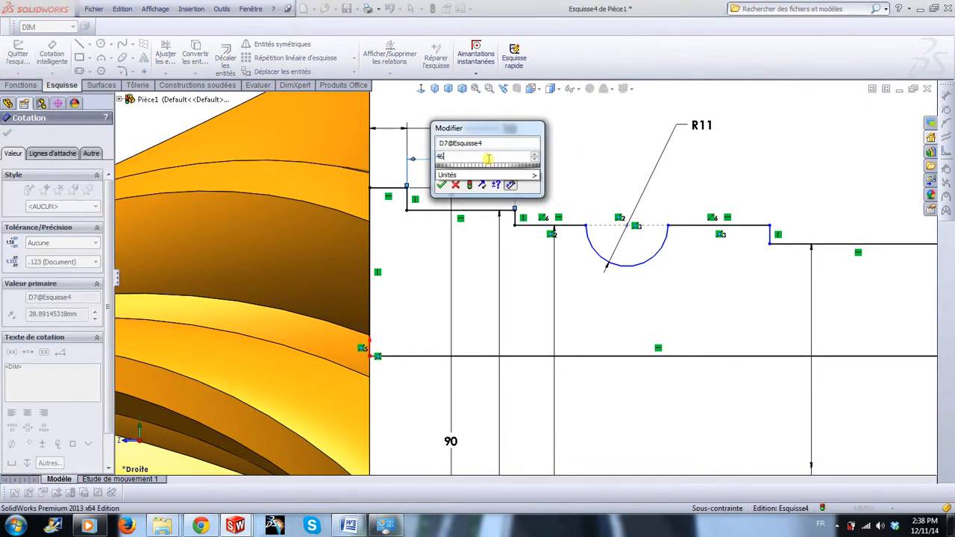
key("Return")
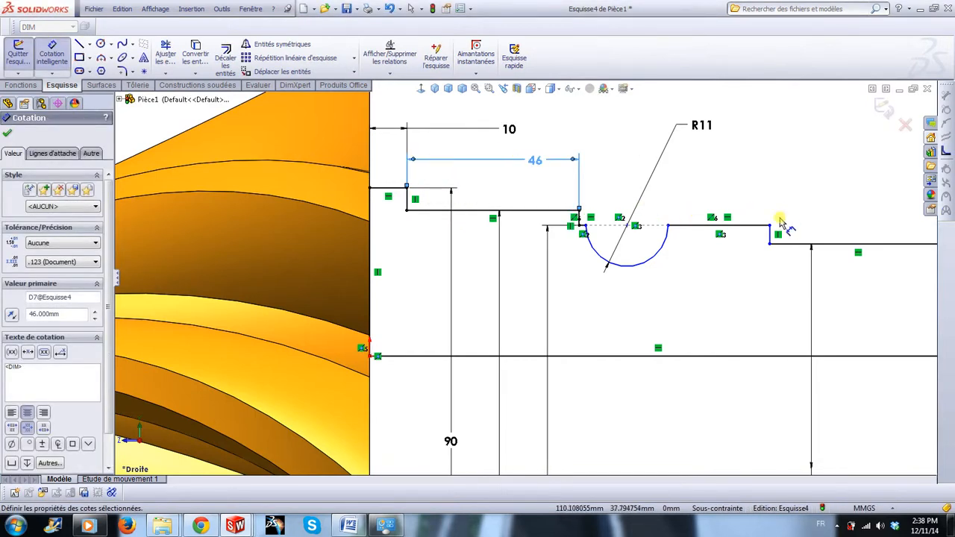
- Move the vertical step beyond the groove farther from the gear, and shift the groove's centre along the shaft to about 93 mm
key("z")
key("z")
key("Escape")
scroll(663, 237, "down", 3)
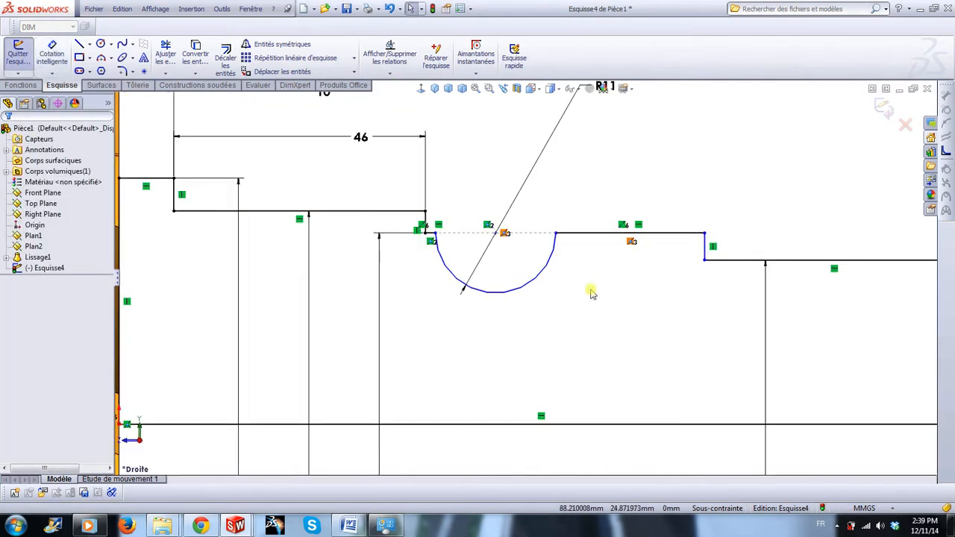
left_click(507, 235)
left_click_drag(510, 234, 556, 234)
scroll(527, 279, "up", 3)
left_click_drag(632, 259, 701, 260)
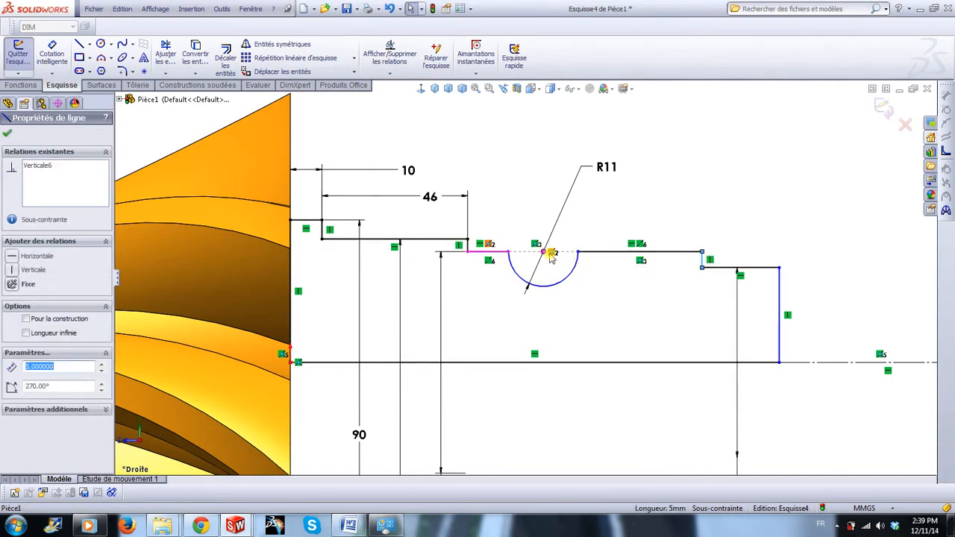
left_click_drag(552, 257, 586, 253)
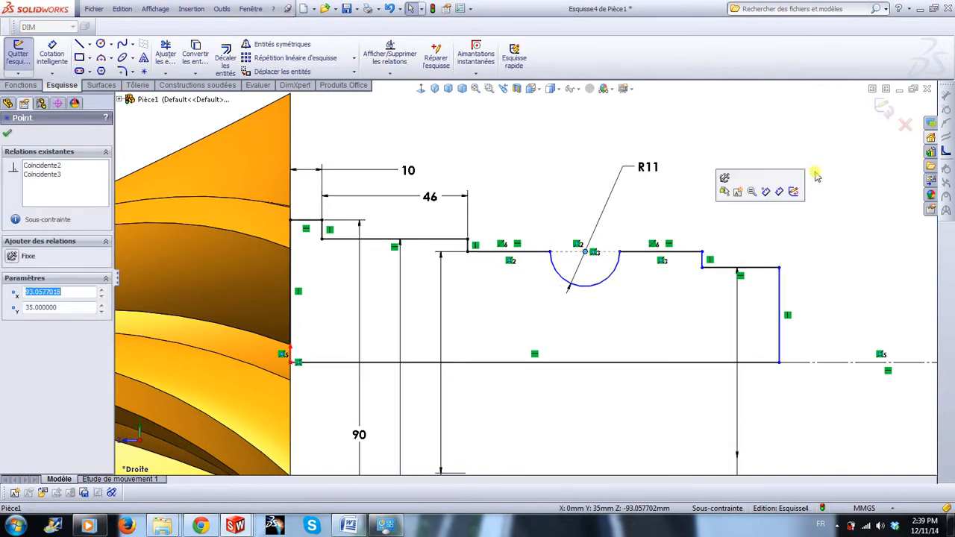
left_click(846, 229)
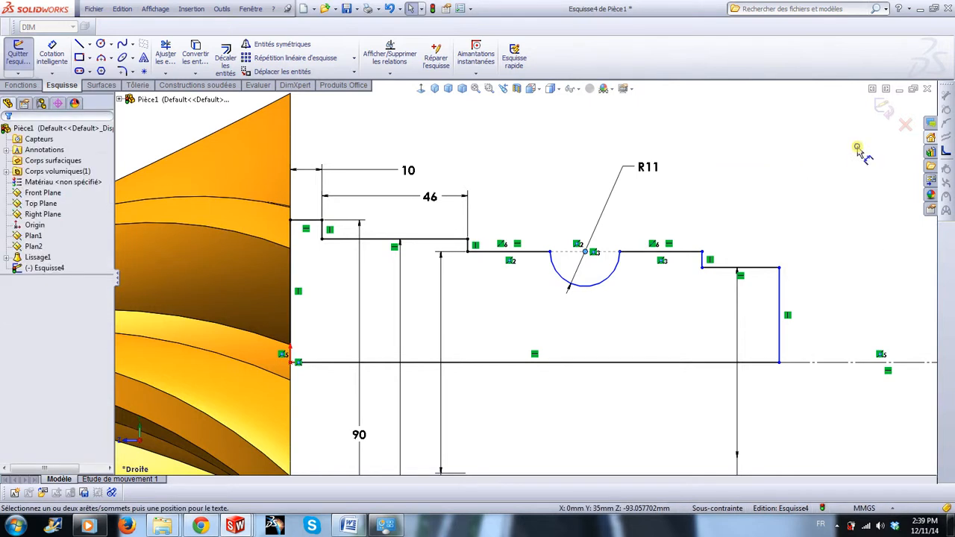
- Dimension the distance from the end of the second shoulder to the near edge of the groove and set it to 10 mm
key("d")
scroll(516, 246, "down", 2)
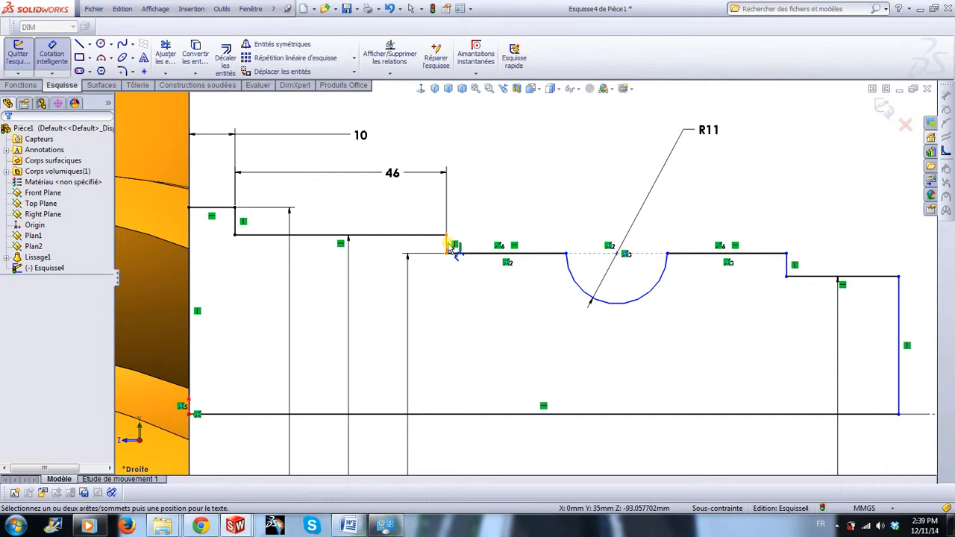
left_click(450, 244)
left_click(565, 254)
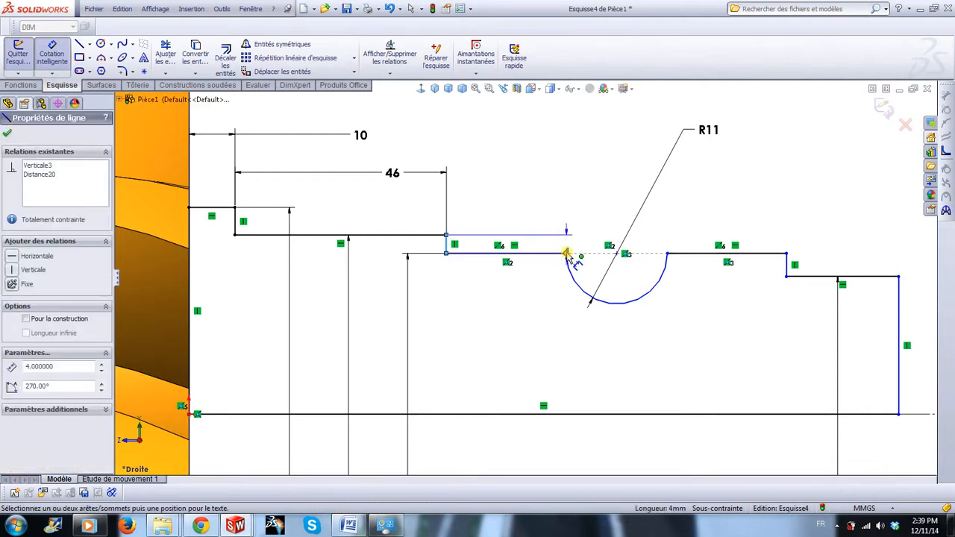
left_click(513, 188)
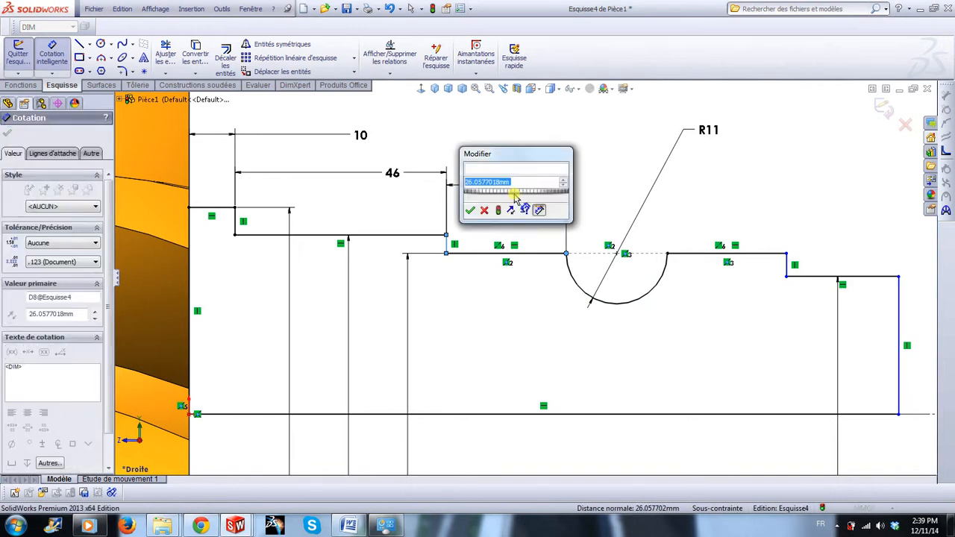
type("10")
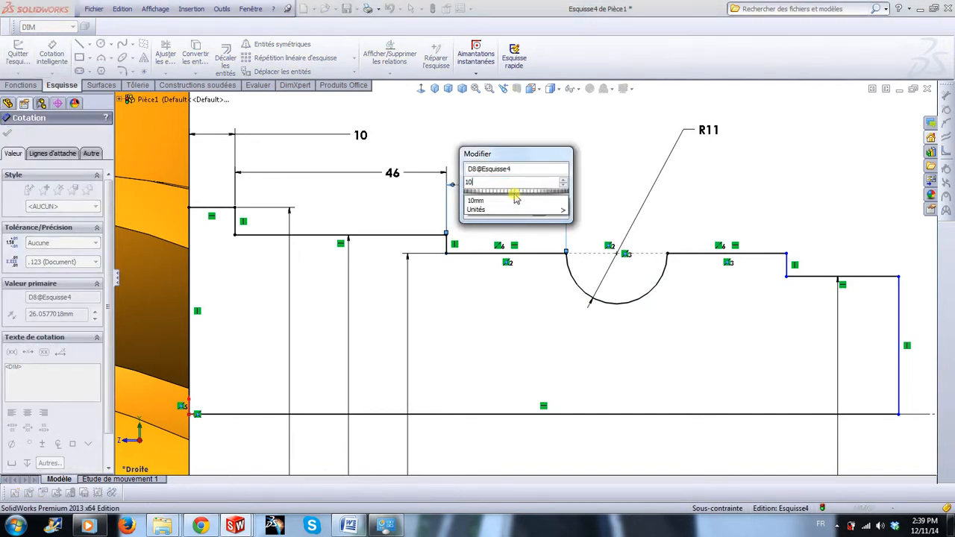
key("Return")
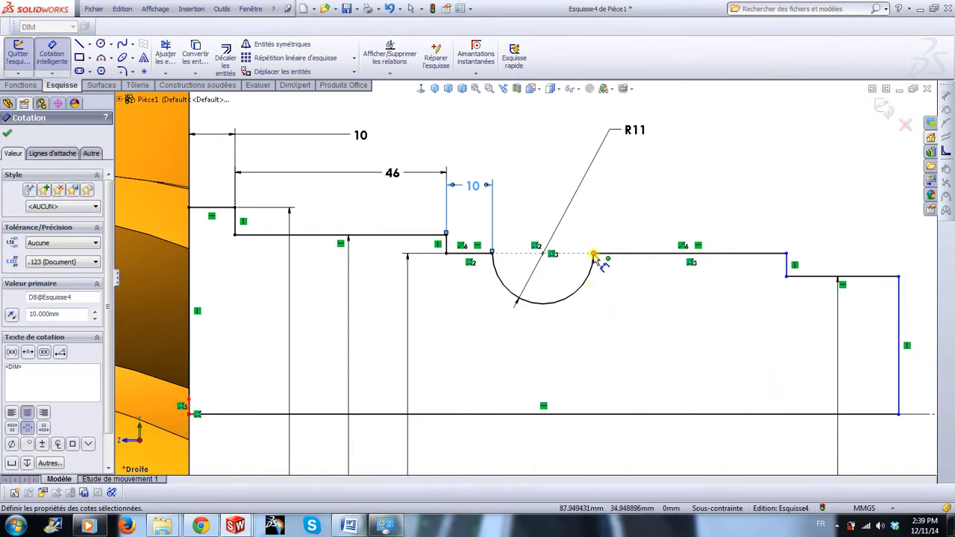
- Dimension the distance from the groove's far edge to the next vertical step and set it to 48 mm
left_click(594, 254)
left_click(785, 270)
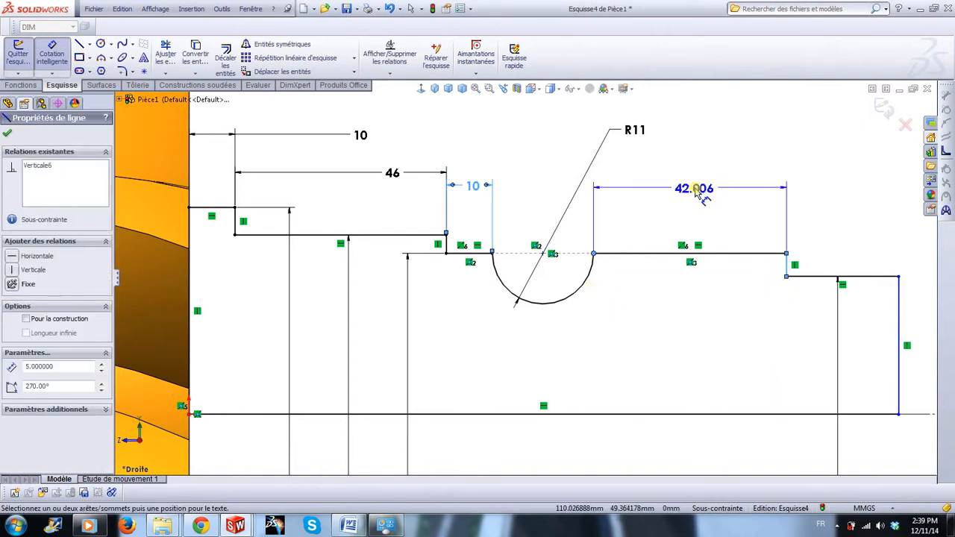
left_click(696, 191)
type("48")
key("Return")
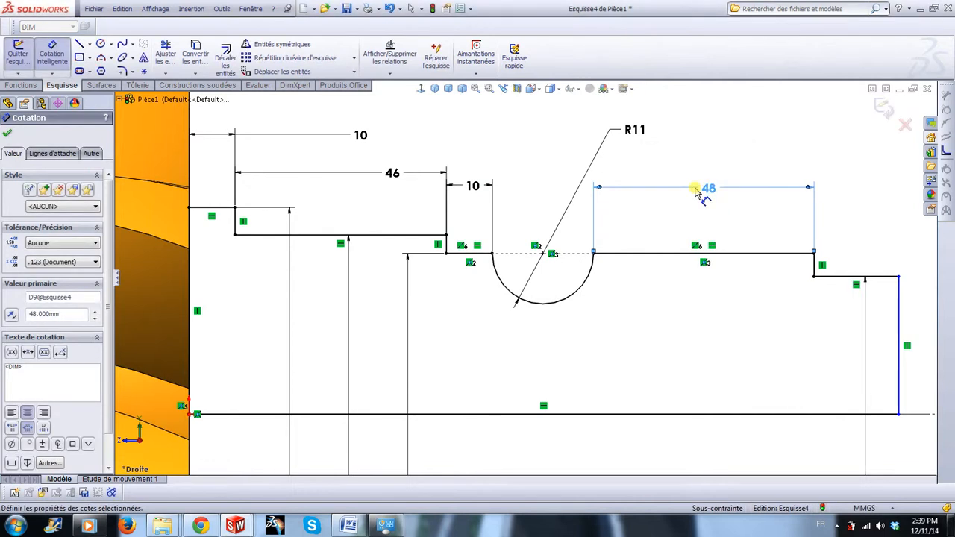
- Dimension the length of the shaft's end section between its two vertical edges and set it to 32 mm
scroll(778, 320, "up", 5)
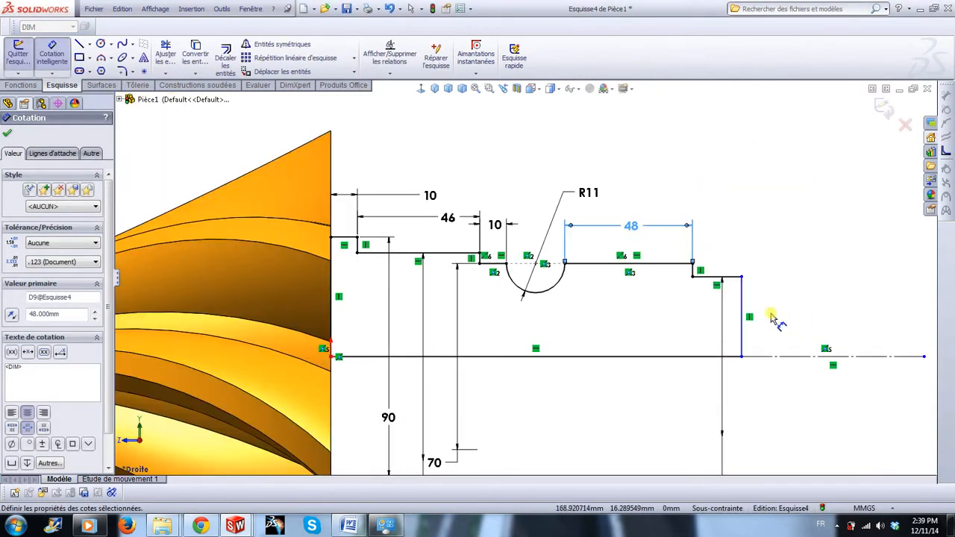
scroll(627, 248, "down", 5)
left_click(706, 288)
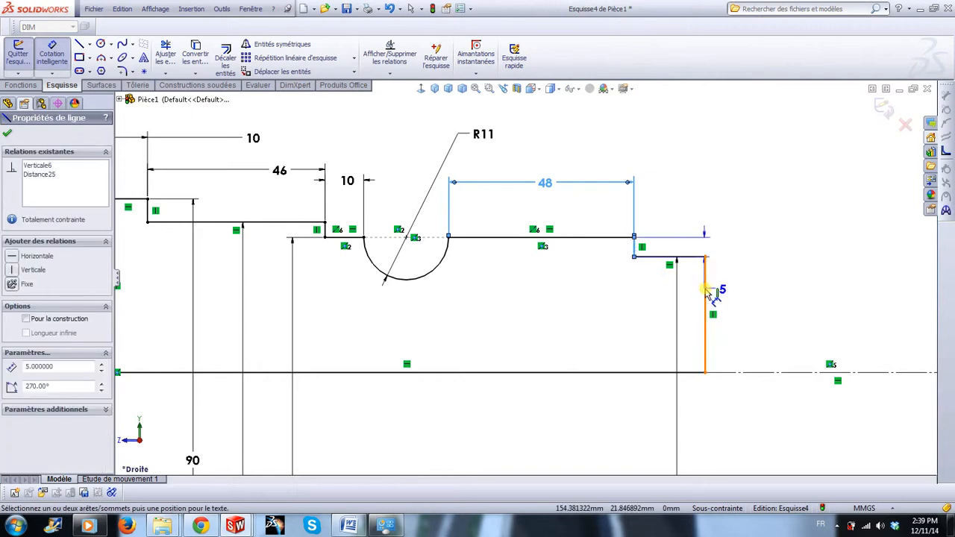
left_click(750, 207)
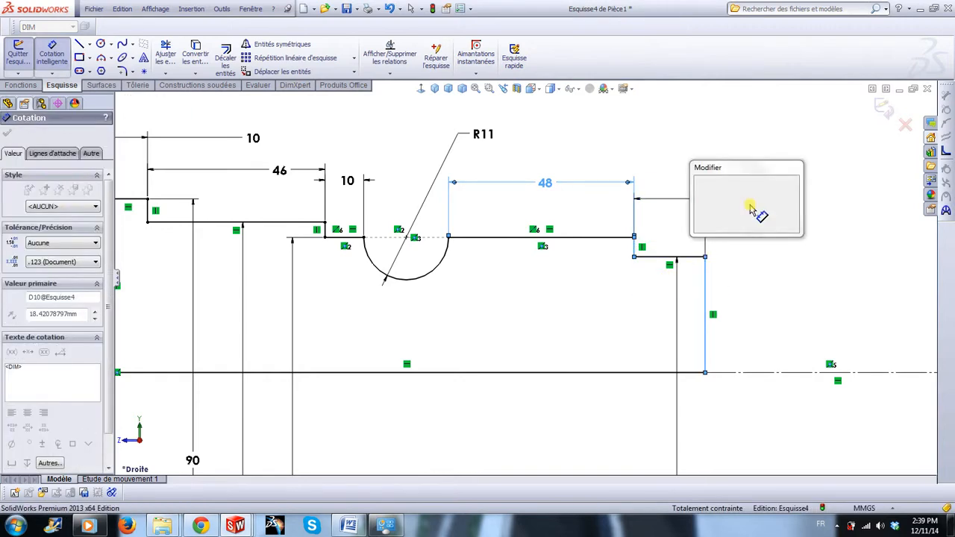
type("32")
key("Return")
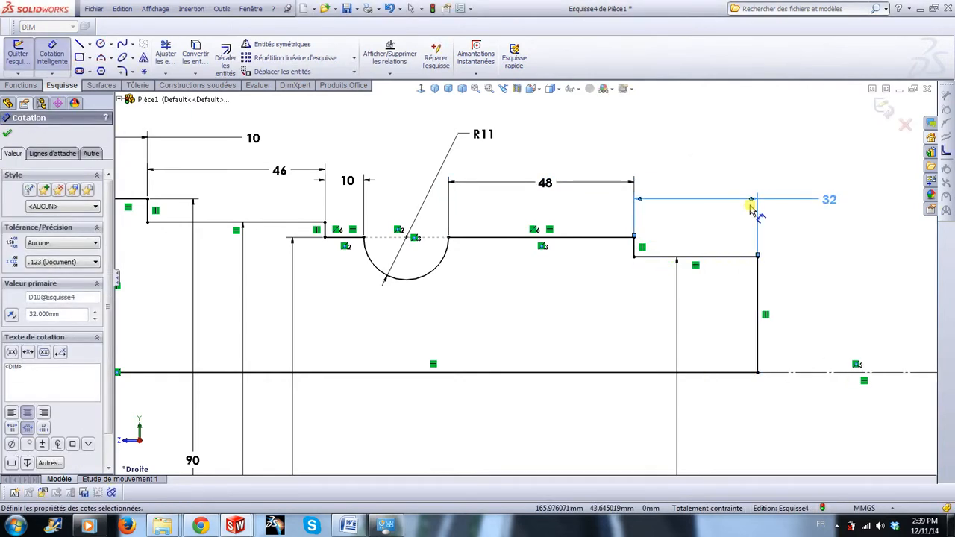
scroll(725, 362, "up", 3)
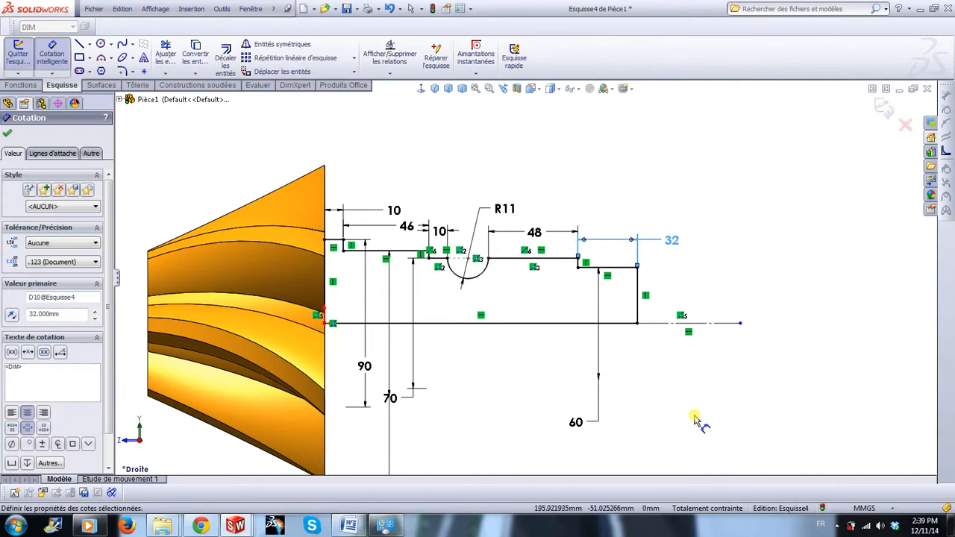
key("Escape")
- Revolve the stepped shaft profile 360° around the construction axis, merging the result with the gear body
scroll(757, 379, "up", 2)
mouse_move(757, 379)
middle_mouse_down()
mouse_move(708, 390)
mouse_move(720, 376)
middle_mouse_up()
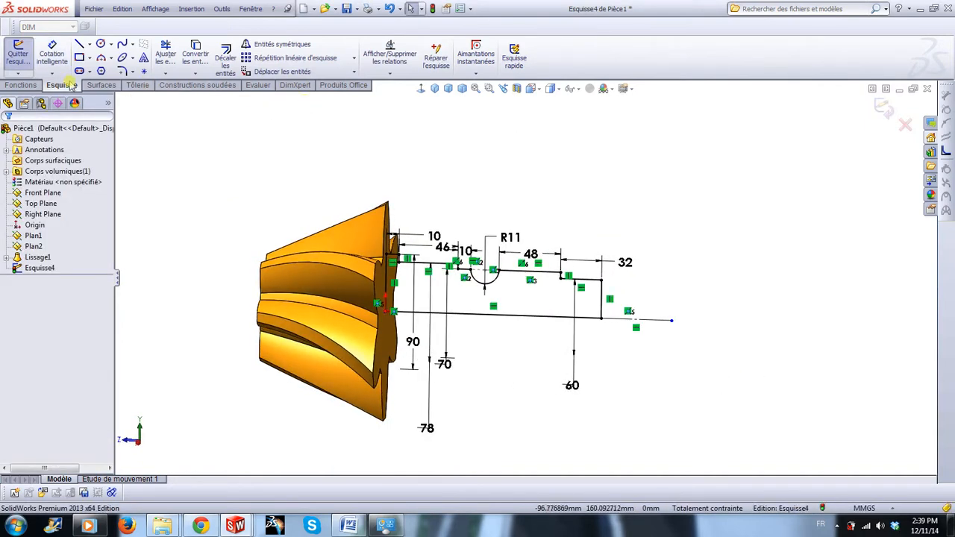
left_click(34, 86)
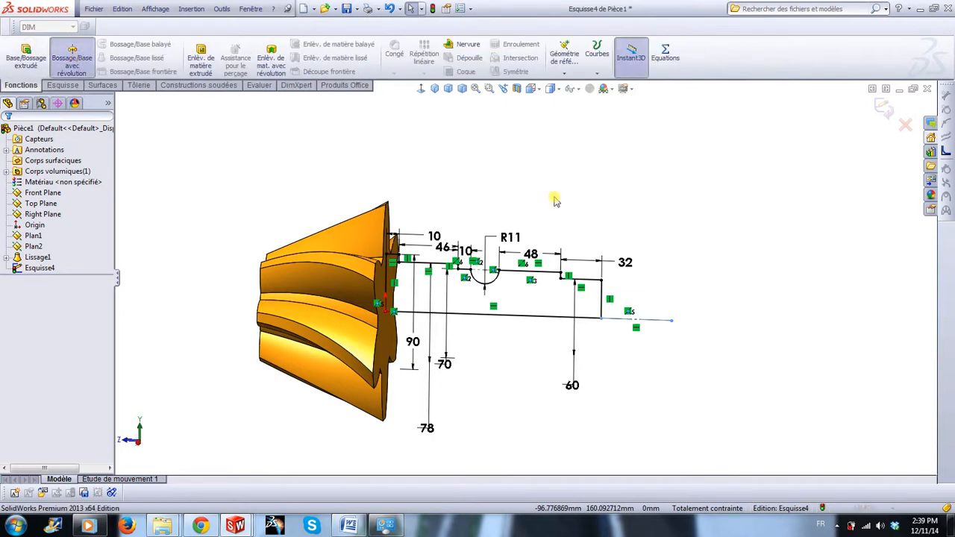
scroll(463, 382, "down", 1)
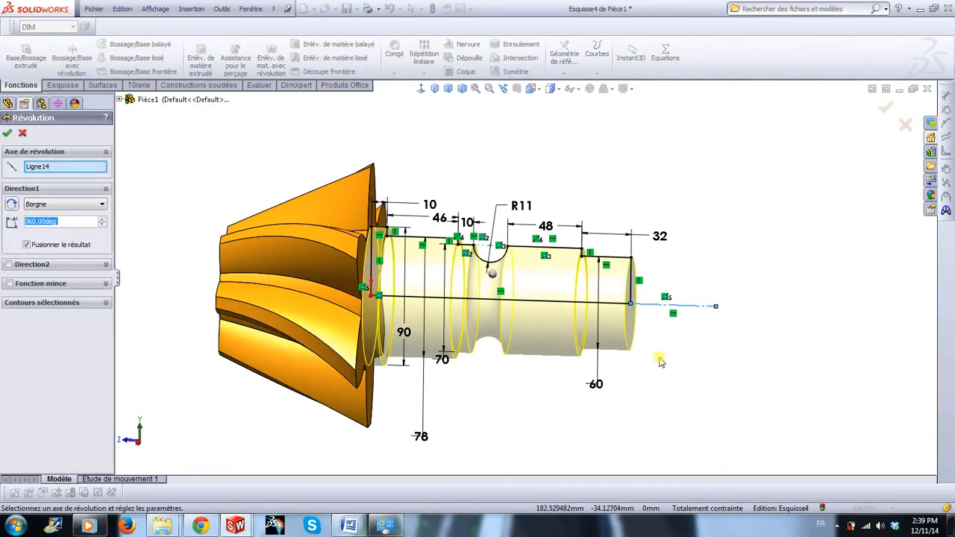
middle_click_drag(712, 383, 697, 386)
left_click(885, 109)
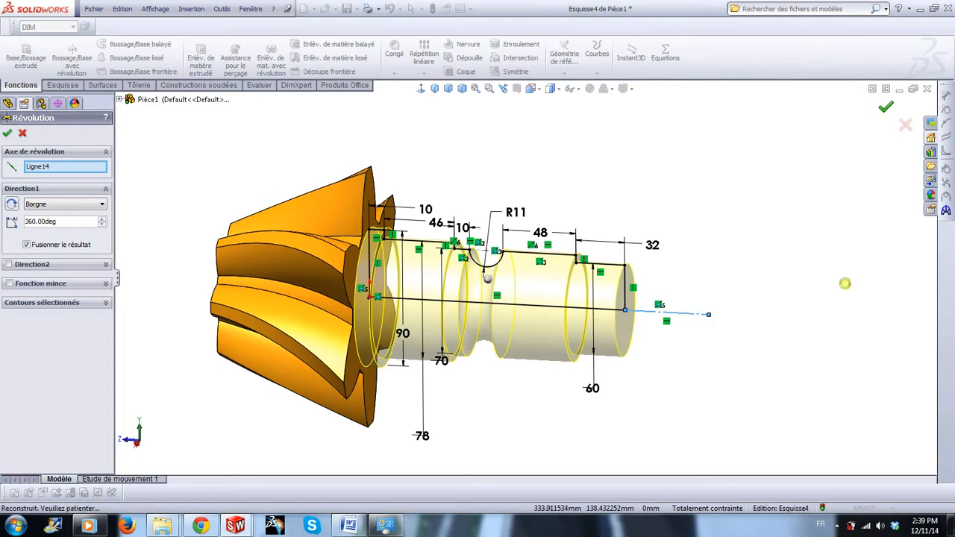
left_click(701, 342)
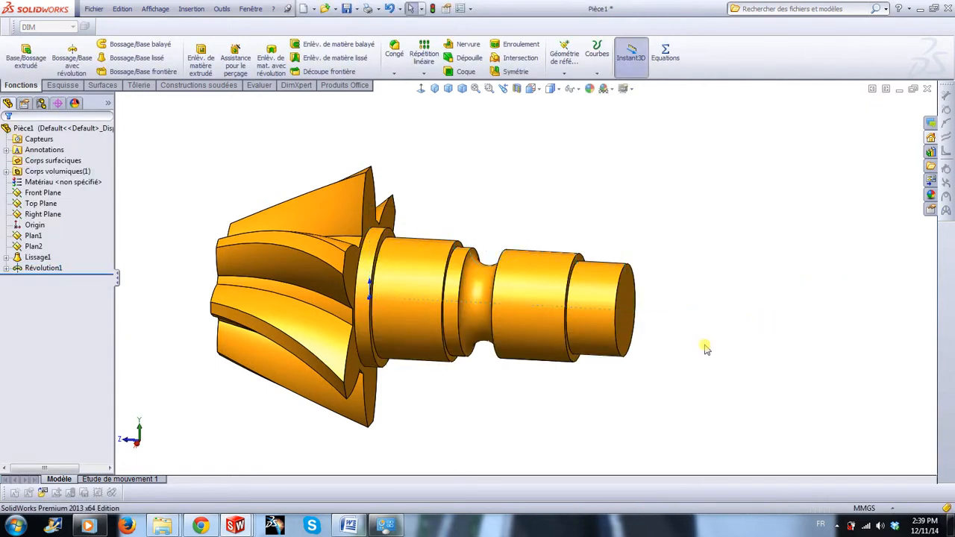
- Start a sketch on the ring-shaped shoulder face next to the shaft's end section
scroll(701, 342, "up", 2)
scroll(639, 341, "down", 1)
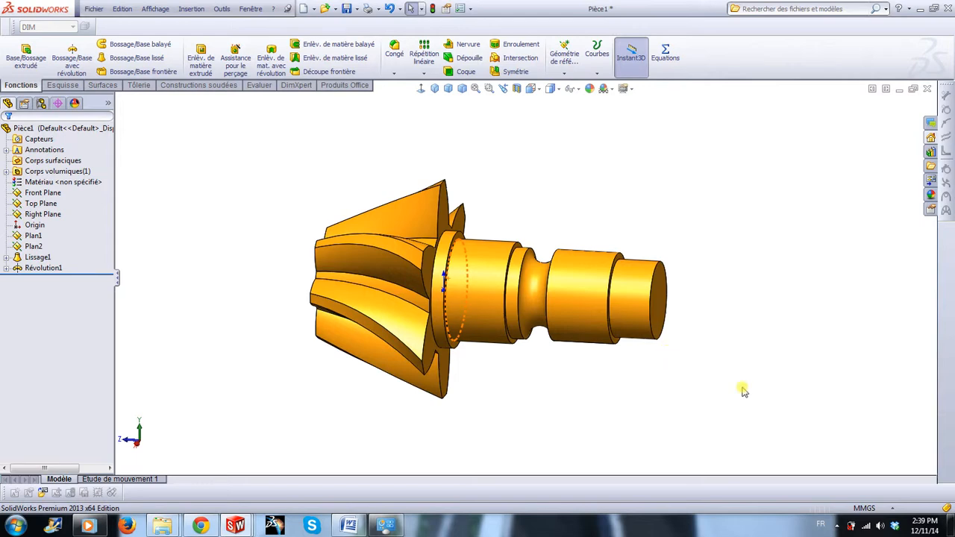
scroll(706, 362, "down", 1)
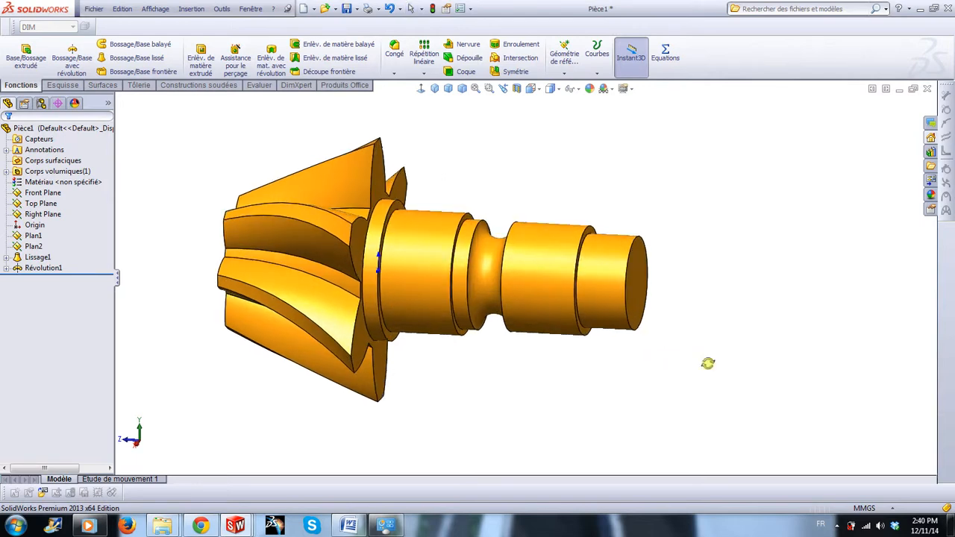
scroll(654, 281, "down", 5)
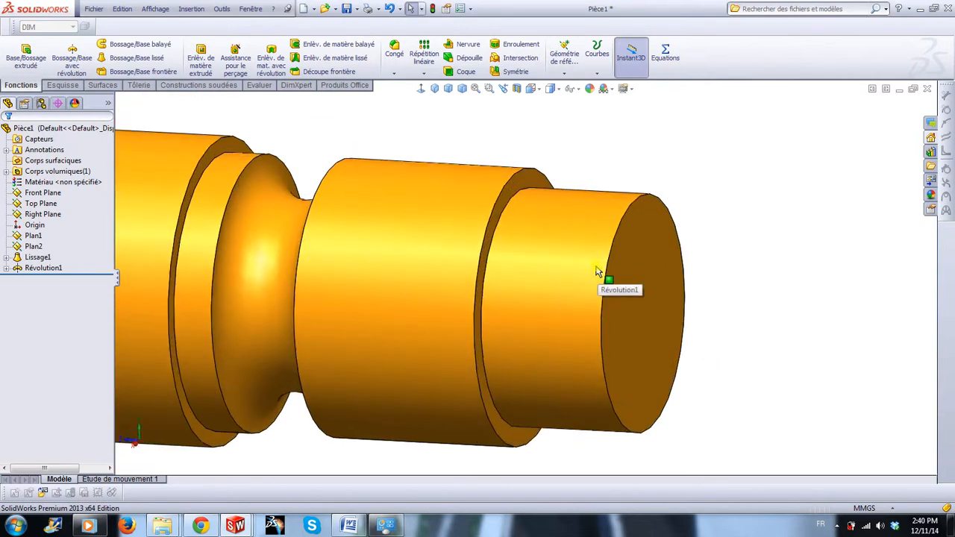
left_click(532, 183)
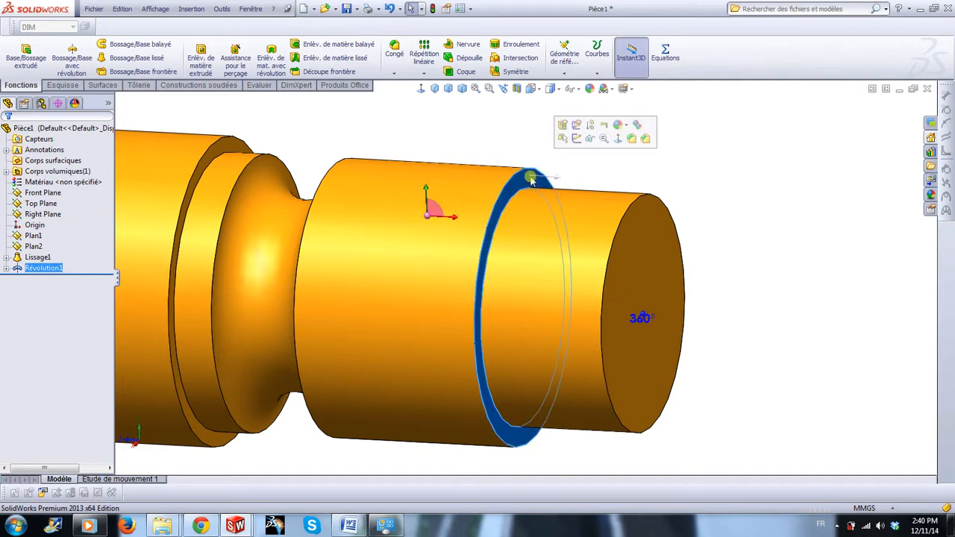
left_click(579, 141)
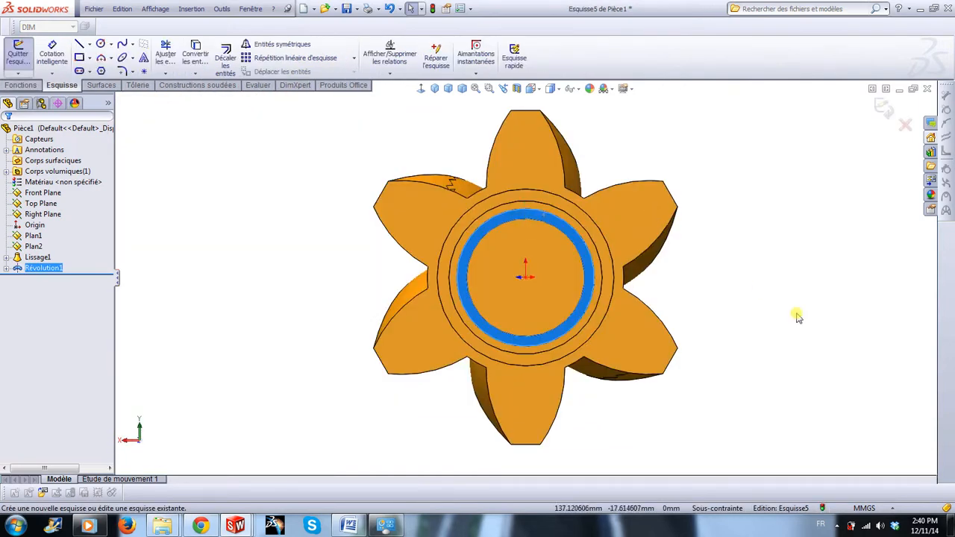
scroll(505, 252, "down", 1)
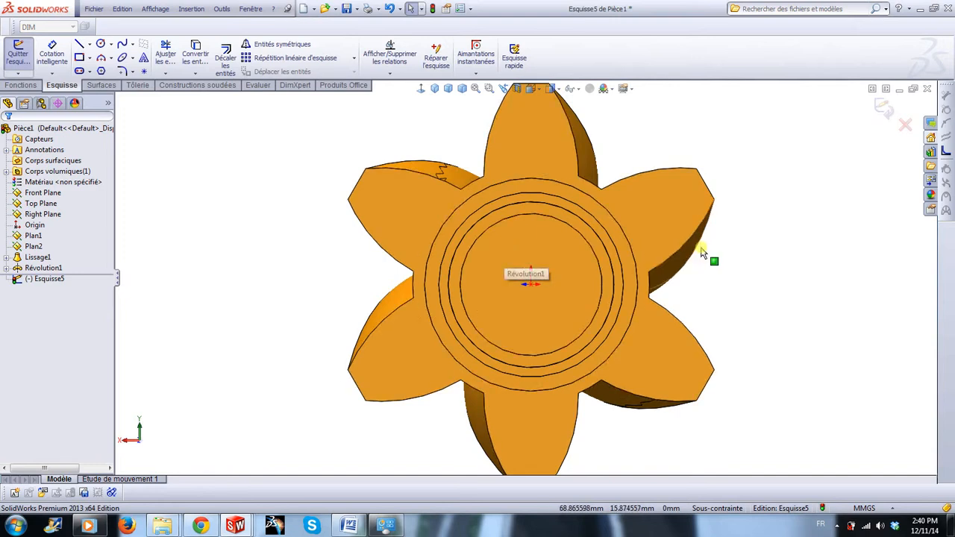
left_click(100, 44)
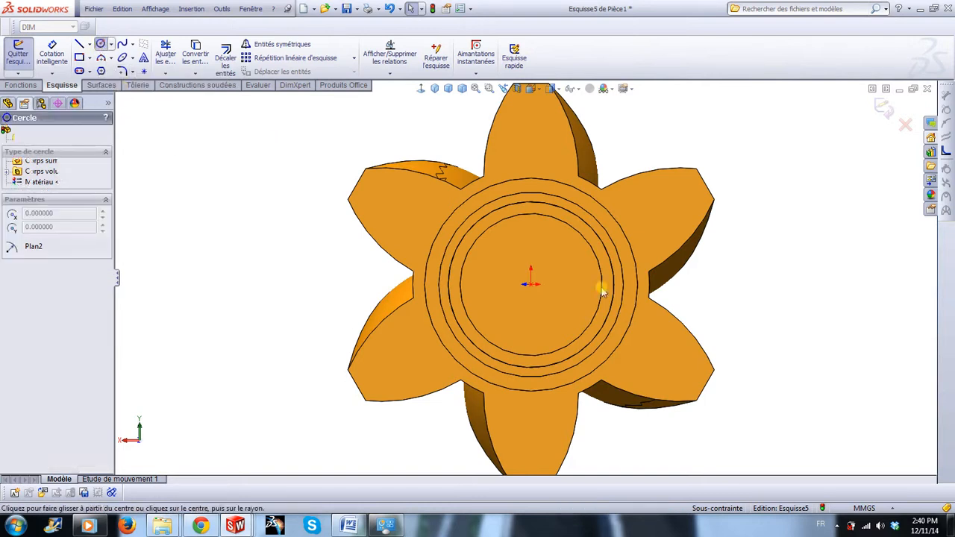
left_click(530, 284)
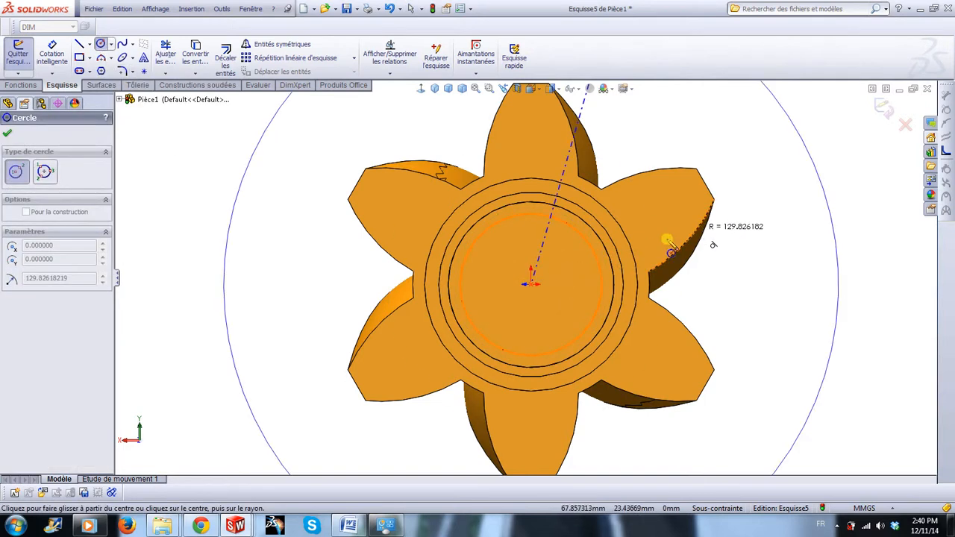
left_click(591, 261)
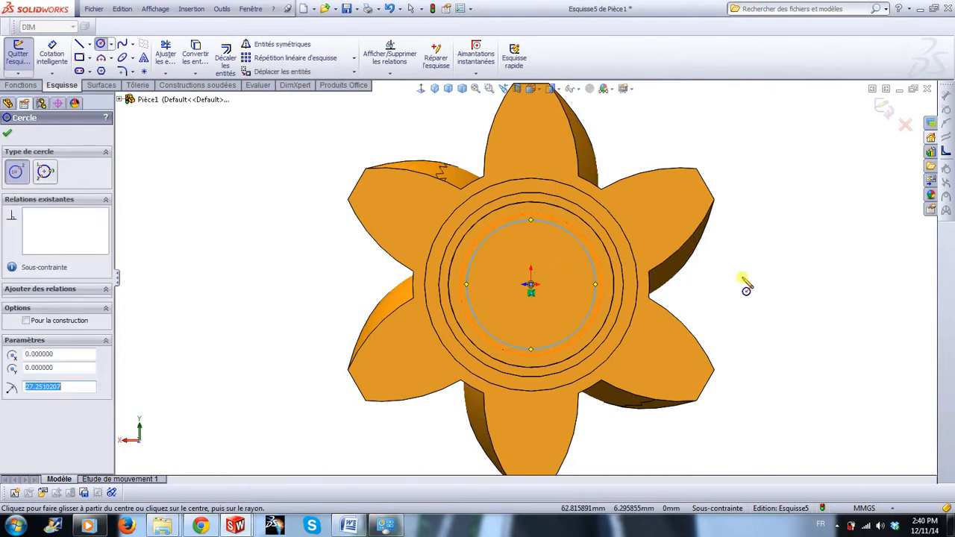
key("Escape")
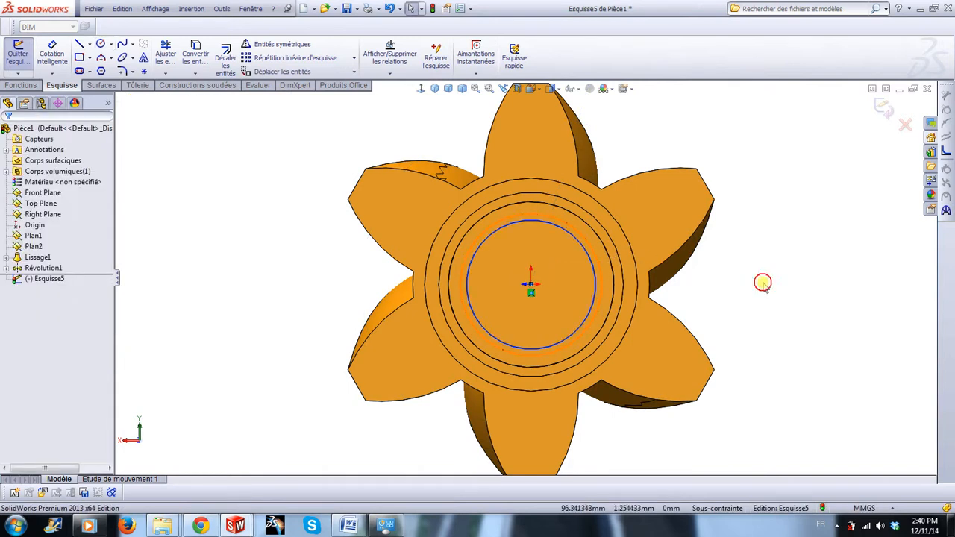
key("ctrl+z")
left_click(577, 240)
left_click(682, 271)
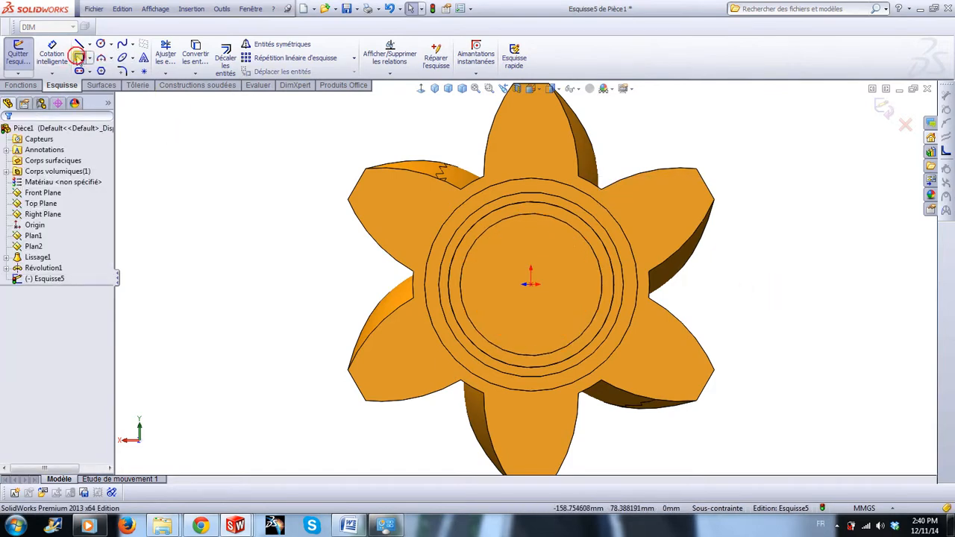
- Sketch a horizontal corner rectangle about 31 mm wide in the empty area beside the gear
left_click(77, 57)
scroll(558, 227, "down", 3)
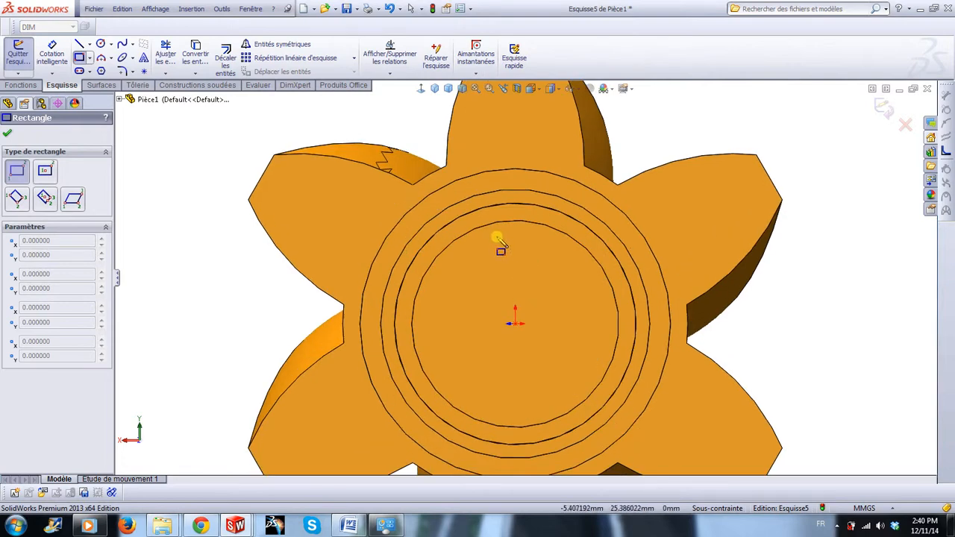
scroll(526, 276, "up", 3)
left_click_drag(722, 223, 785, 245)
key("Escape")
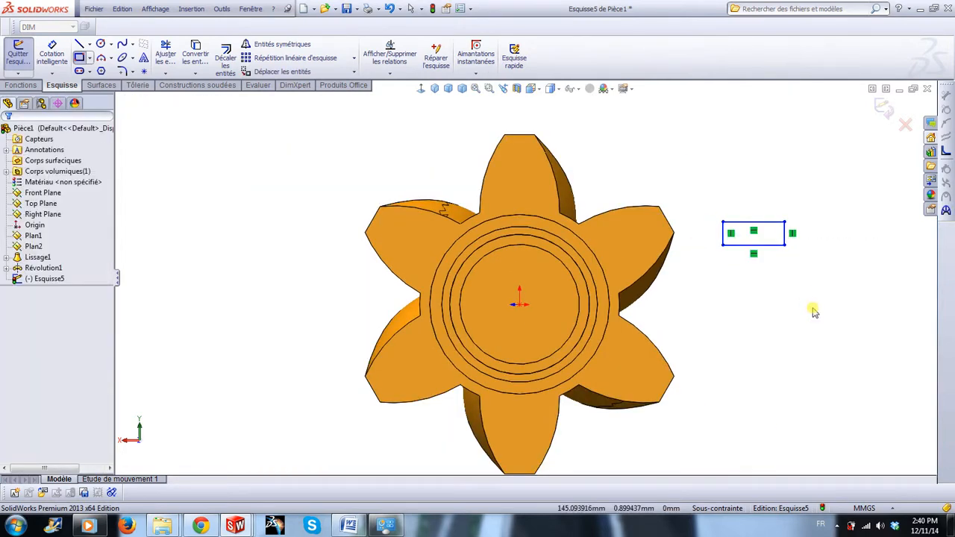
- Align the midpoint of the rectangle's lower edge vertically with the origin
scroll(753, 307, "down", 1)
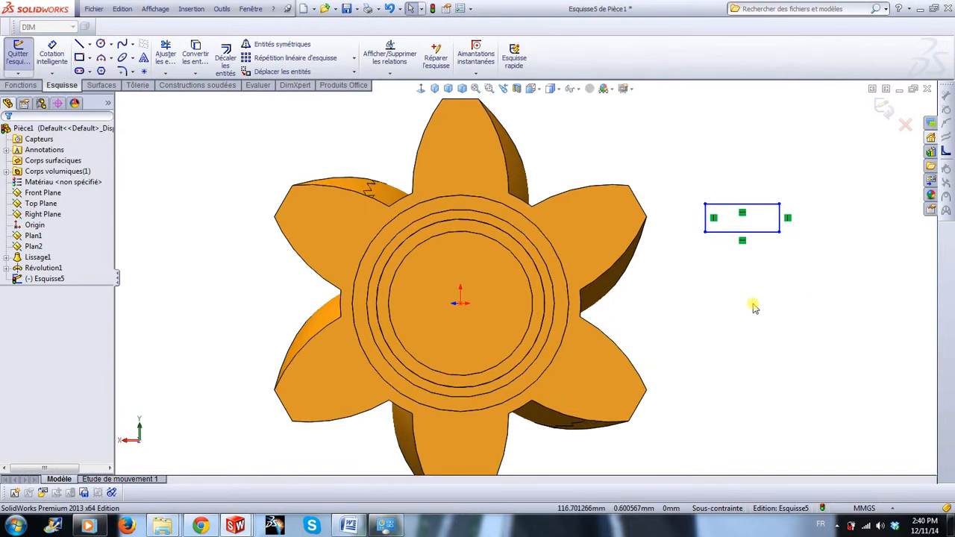
right_click(745, 234)
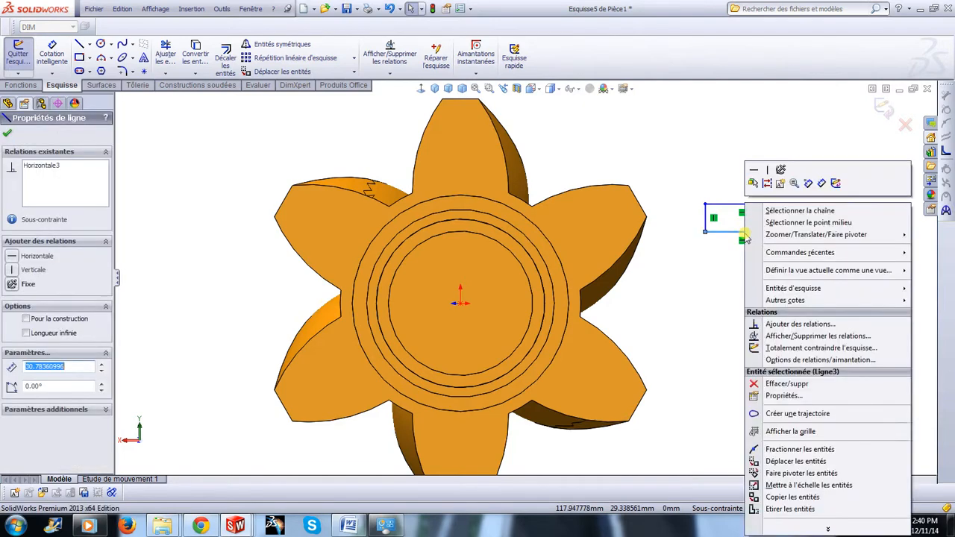
left_click(826, 224)
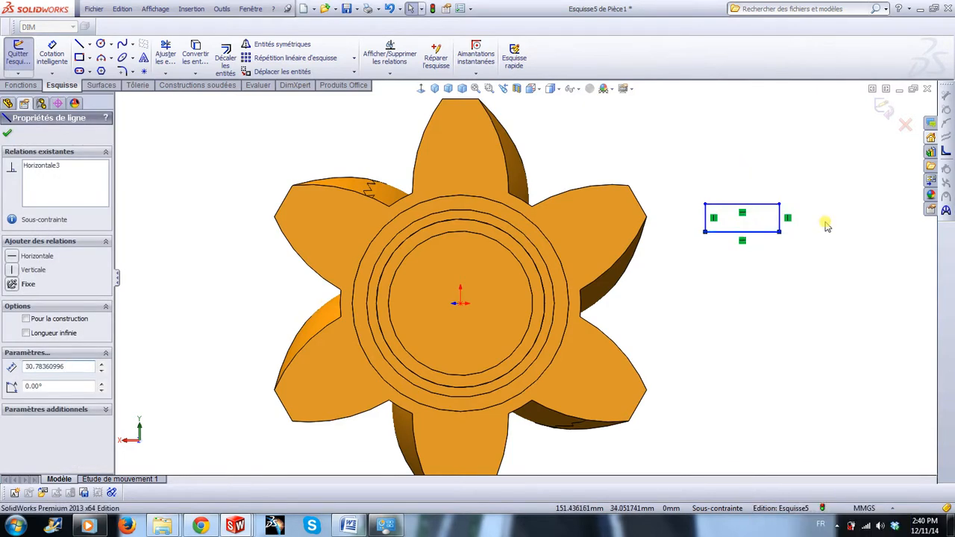
left_click(461, 305, "ctrl")
left_click(511, 258)
left_click(795, 304)
- Dimension the distance from the rectangle's upper edge to the origin and set it to 40 mm
scroll(493, 256, "down", 2)
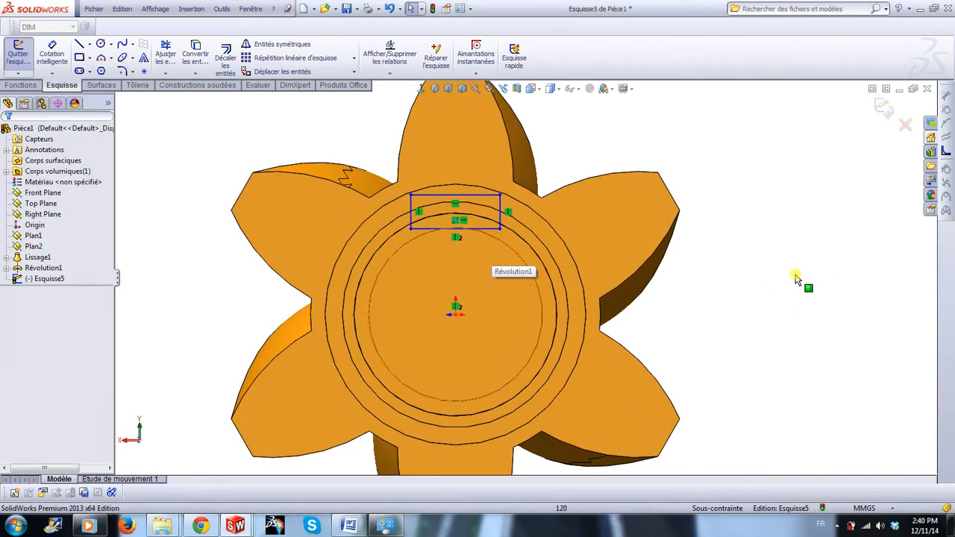
scroll(766, 287, "up", 2)
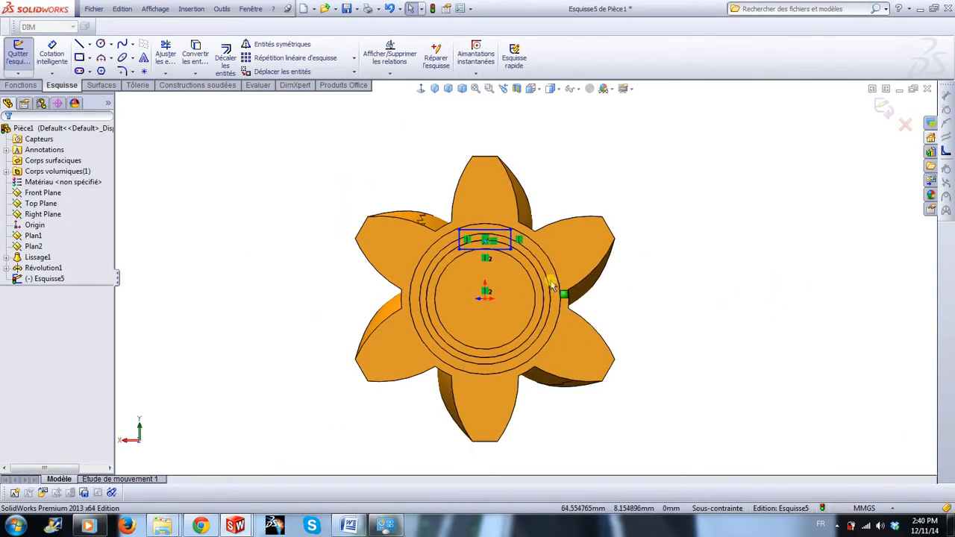
right_click_drag(704, 306, 721, 200)
left_click(475, 262)
left_click(485, 298)
left_click(315, 273)
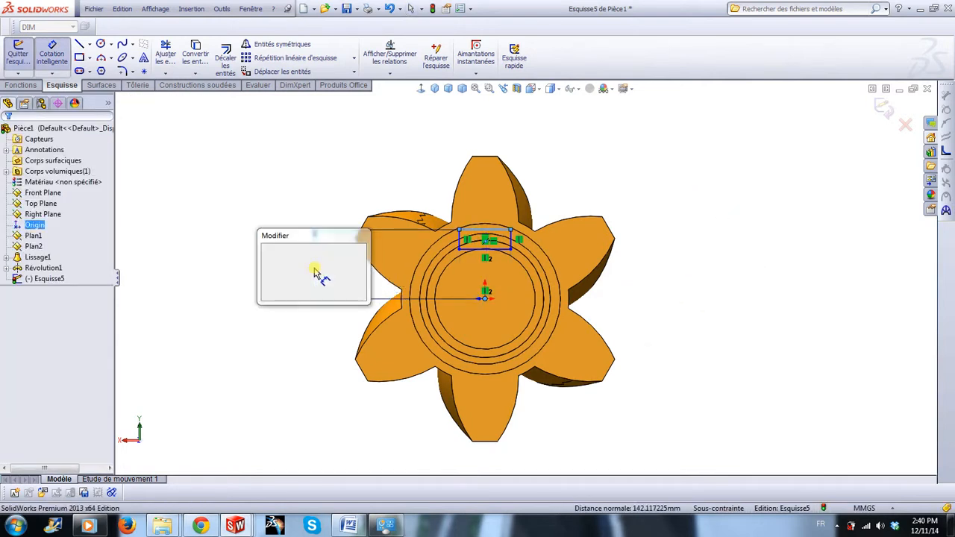
type("40")
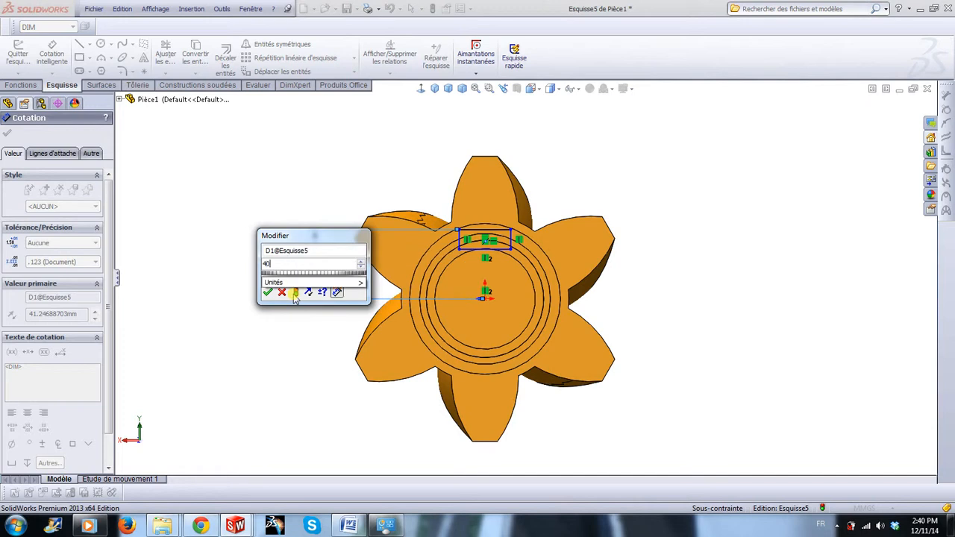
key("Return")
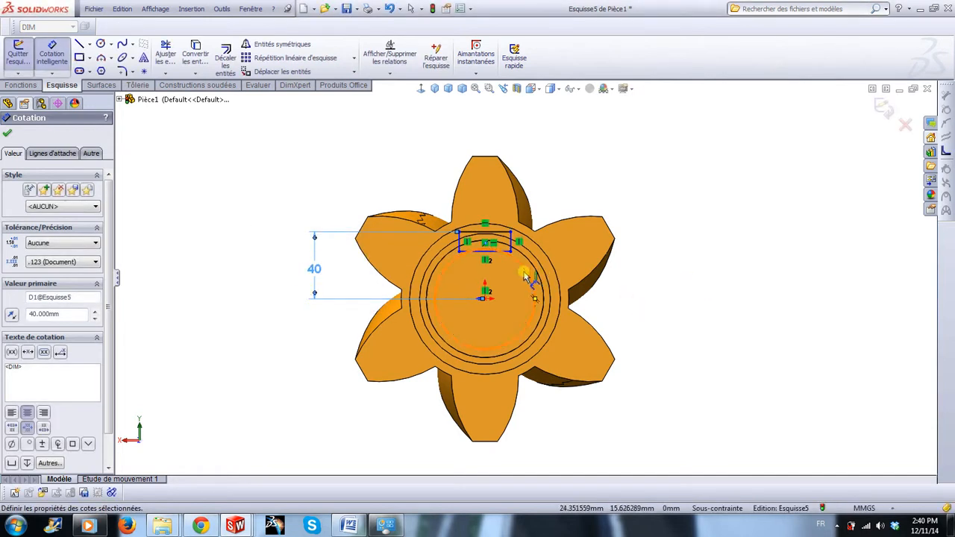
- Dimension the length of the rectangle's upper edge and set it to 10 mm
scroll(515, 272, "down", 2)
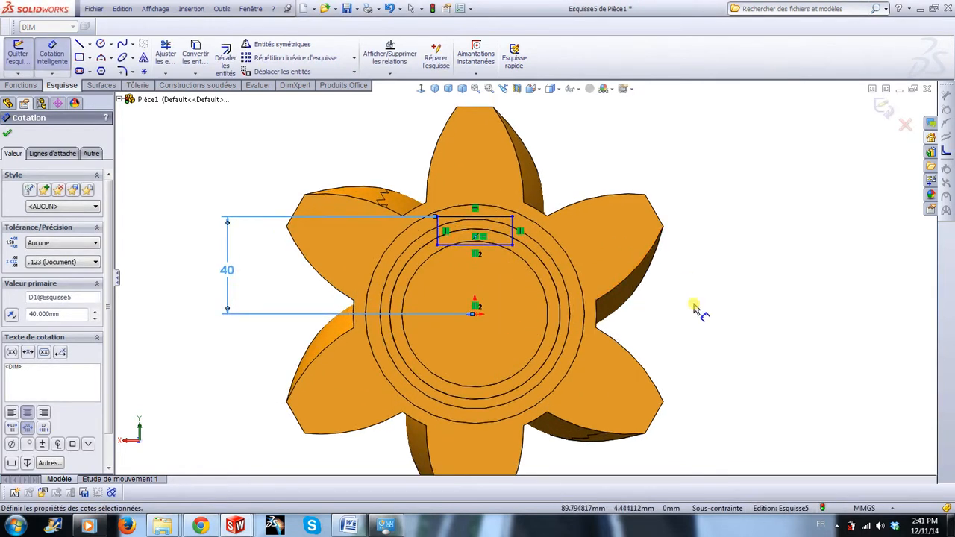
left_click(496, 217)
left_click(599, 144)
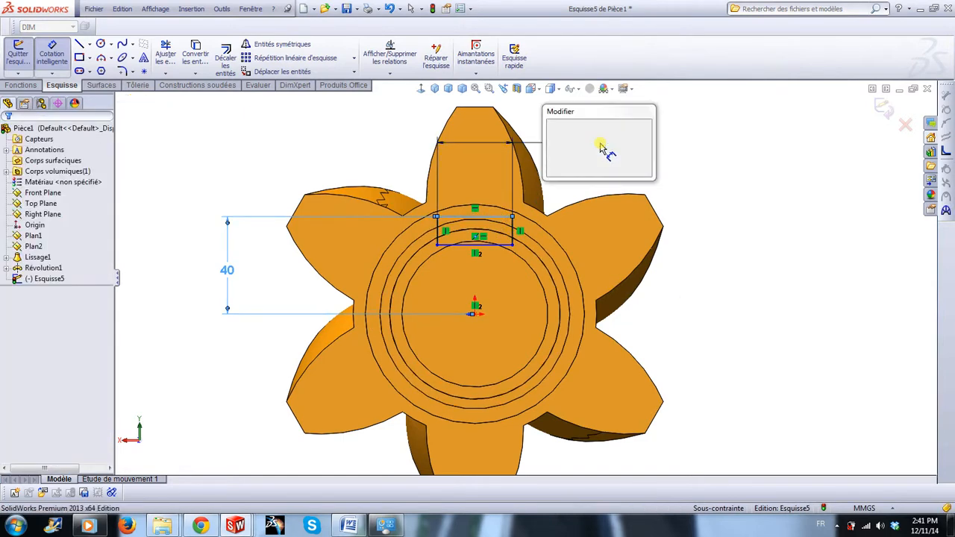
type("30")
key("Return")
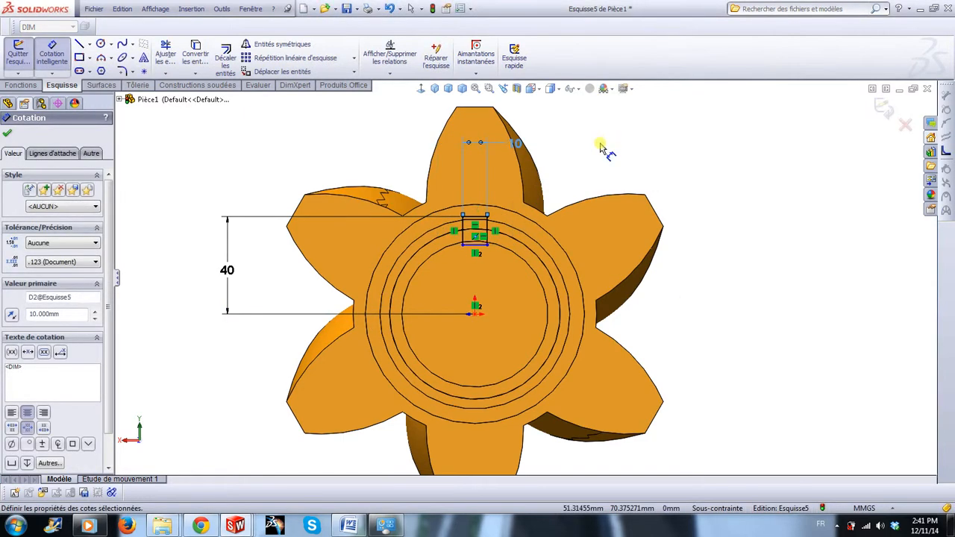
- Dimension the rectangle's vertical side and set its height to 6 mm
scroll(746, 334, "down", 2)
scroll(515, 261, "up", 3)
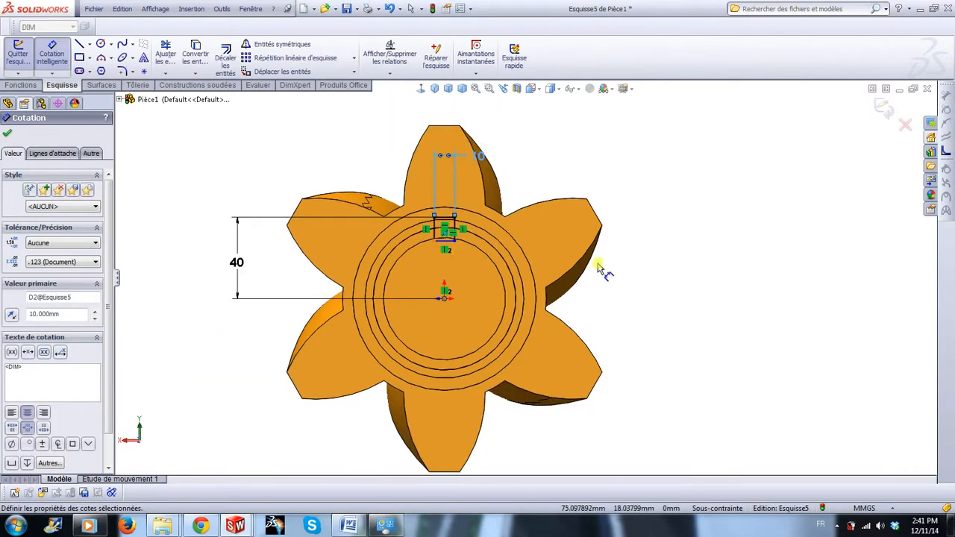
scroll(478, 251, "down", 1)
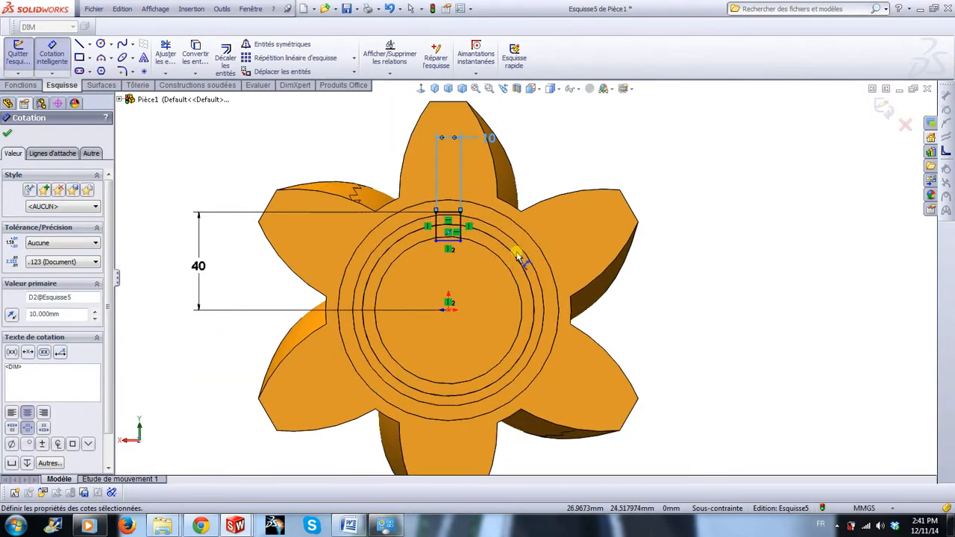
left_click(466, 228)
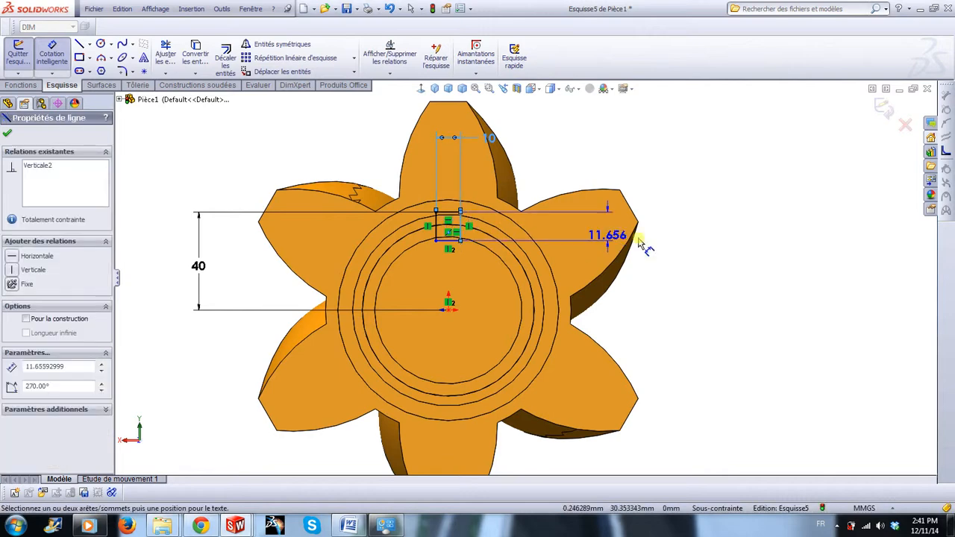
left_click(679, 305)
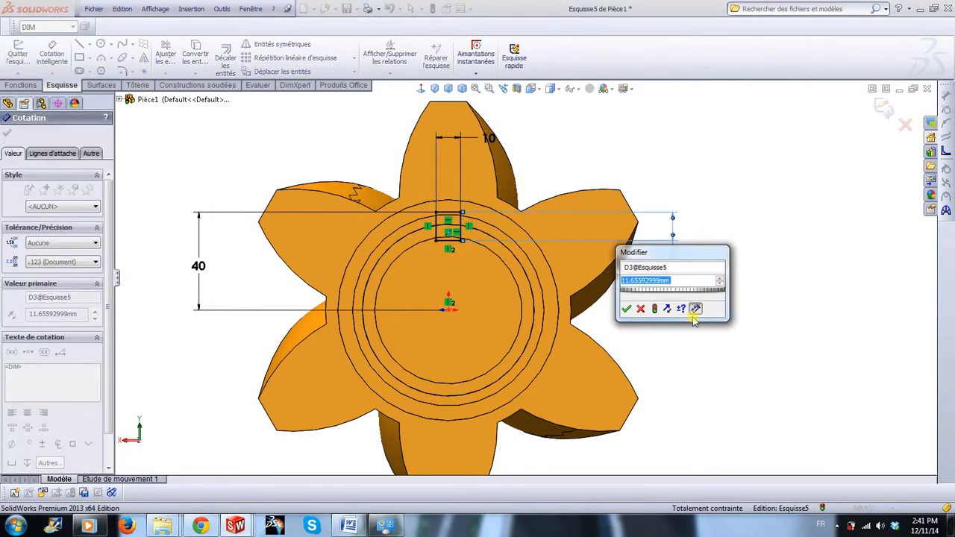
key("Return")
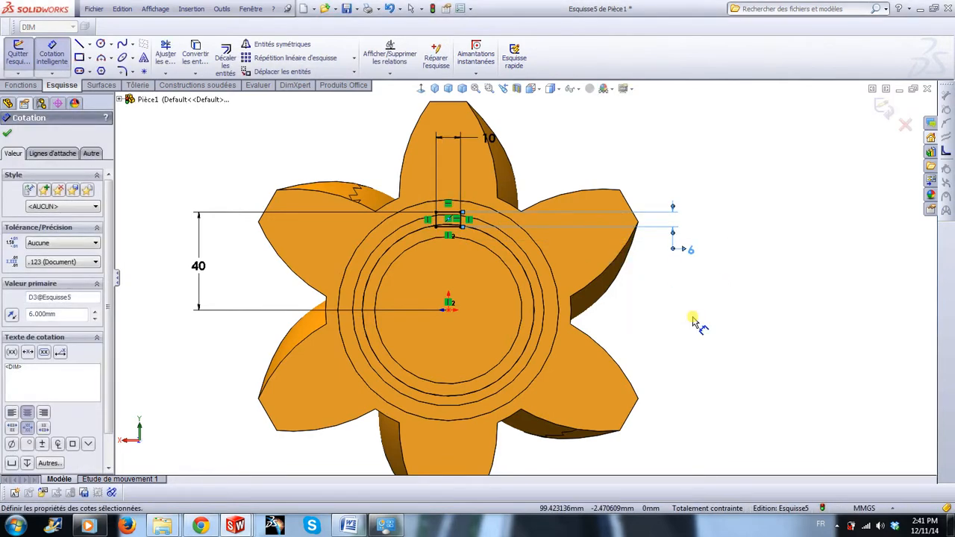
key("Escape")
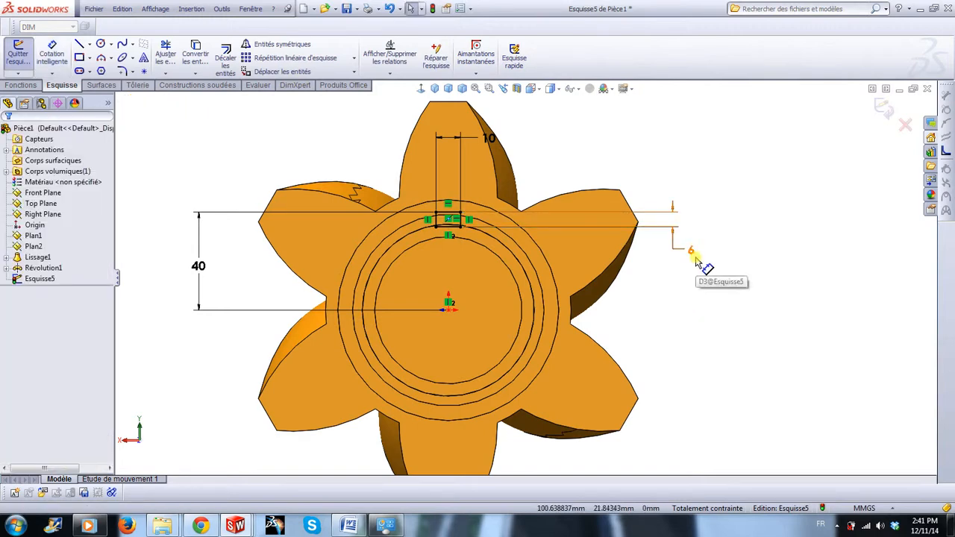
- Examine how the rectangle's lower edge sits against the rim of the shaft's shoulder face
middle_click_drag(664, 308, 695, 331)
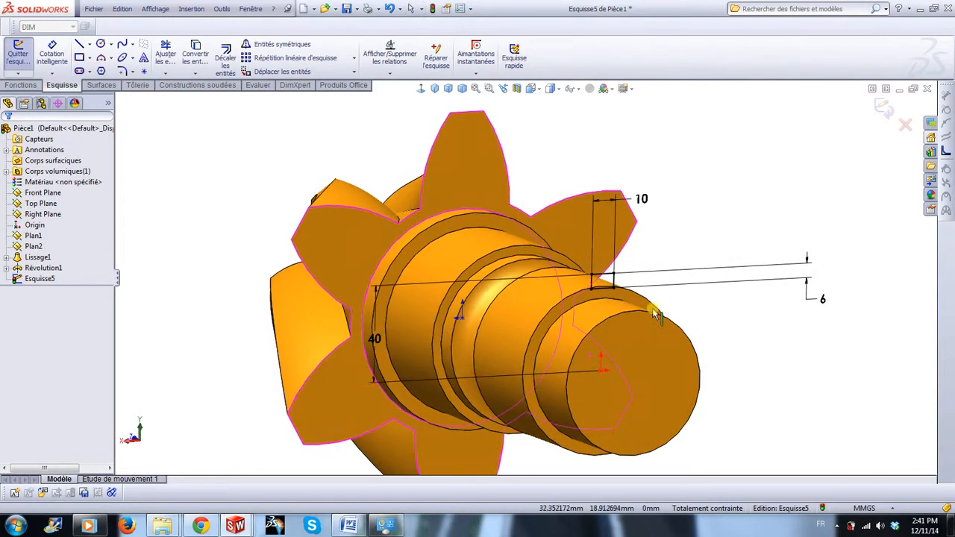
scroll(625, 311, "down", 8)
scroll(619, 317, "down", 4)
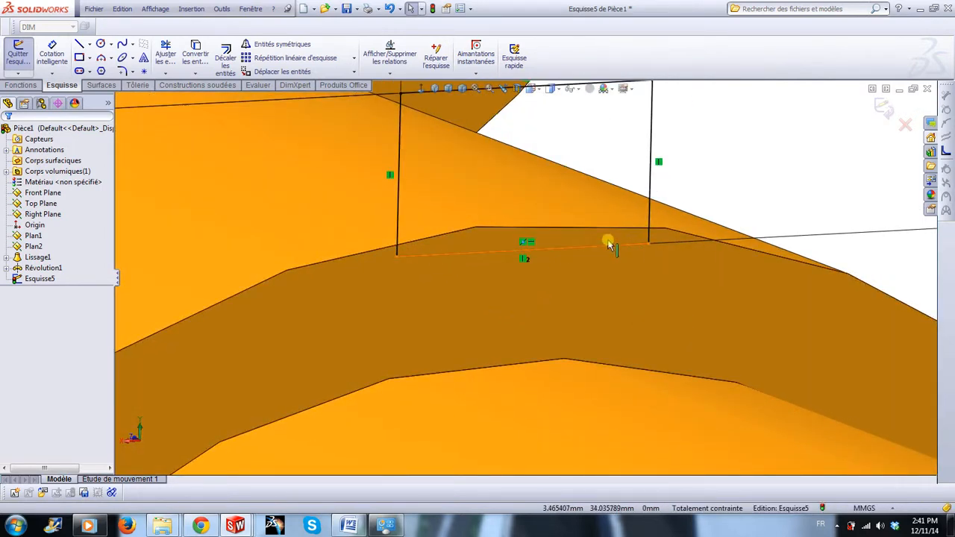
scroll(619, 297, "up", 4)
scroll(619, 297, "up", 5)
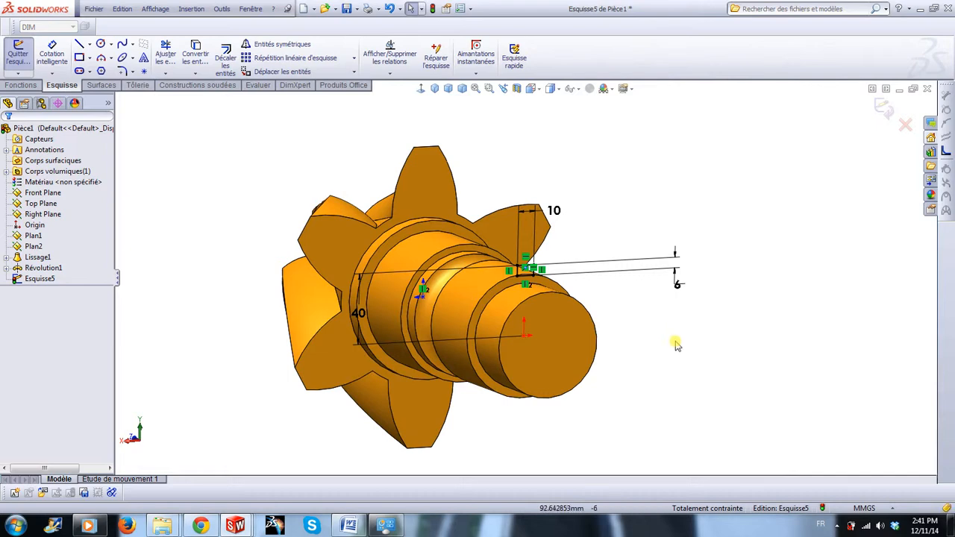
scroll(656, 324, "down", 4)
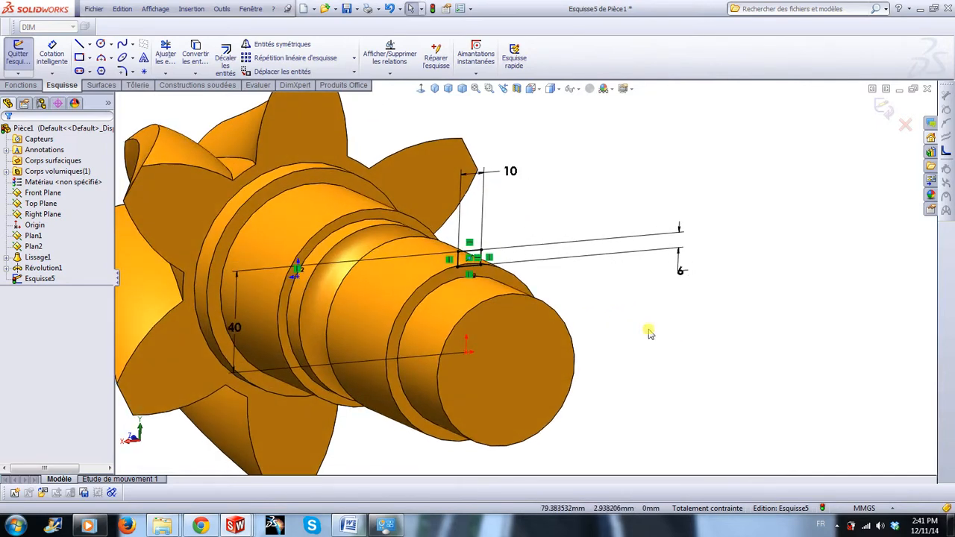
scroll(649, 333, "down", 1)
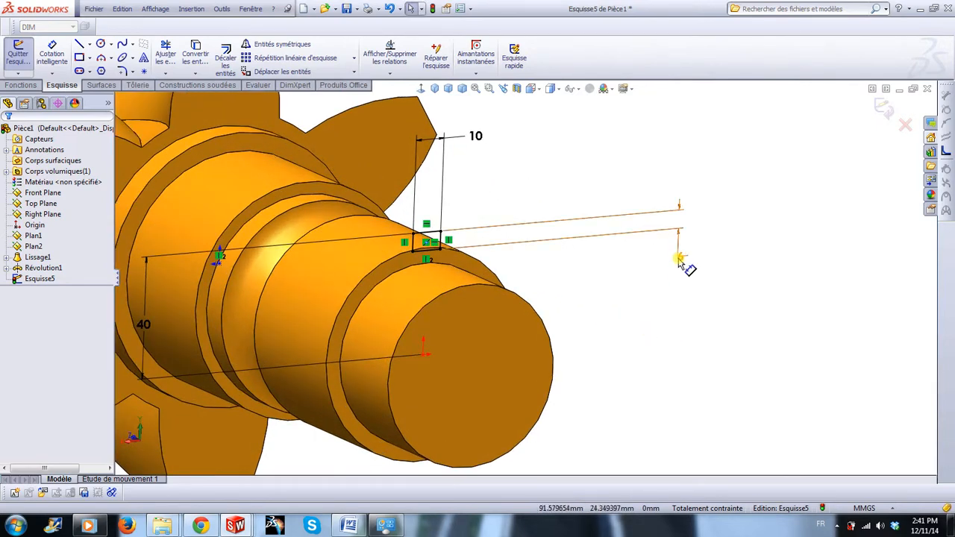
scroll(424, 279, "up", 2)
middle_click_drag(575, 317, 587, 320)
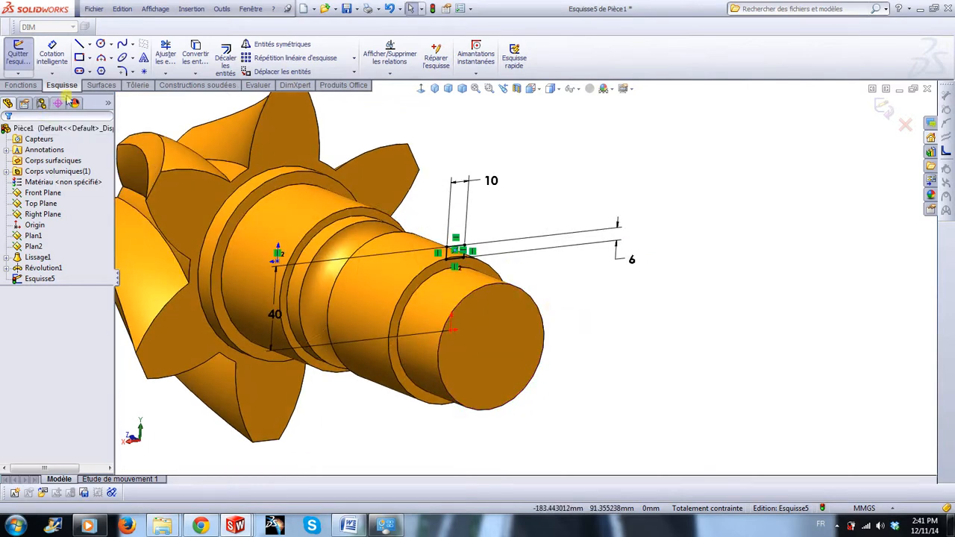
- Extrude the rectangle 48 mm in the reversed direction along the shaft toward the gear, merging it with the body
left_click(23, 85)
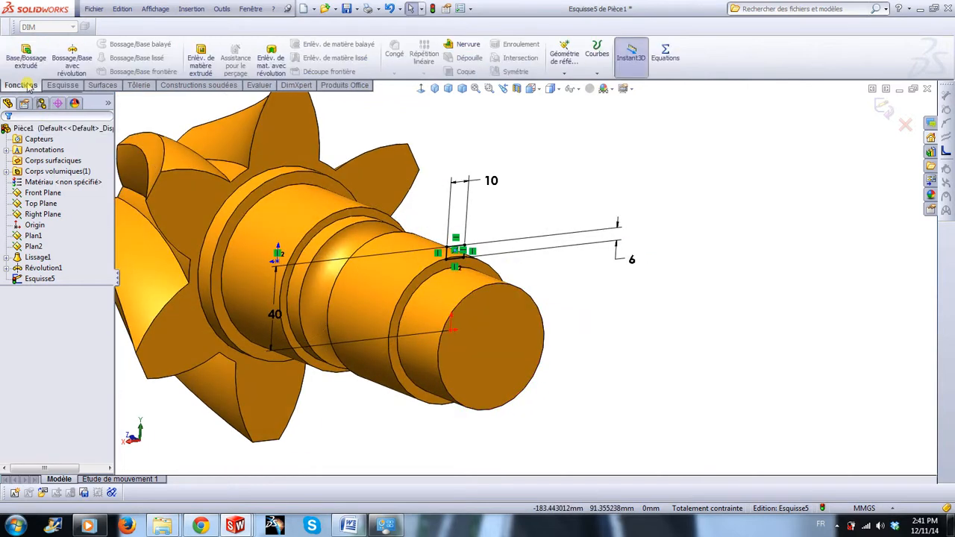
scroll(596, 265, "down", 3)
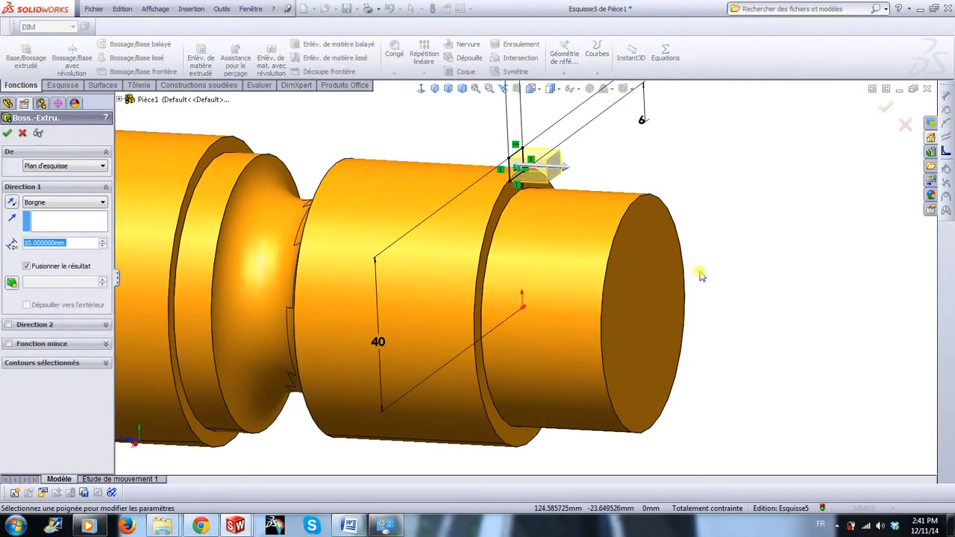
left_click(12, 202)
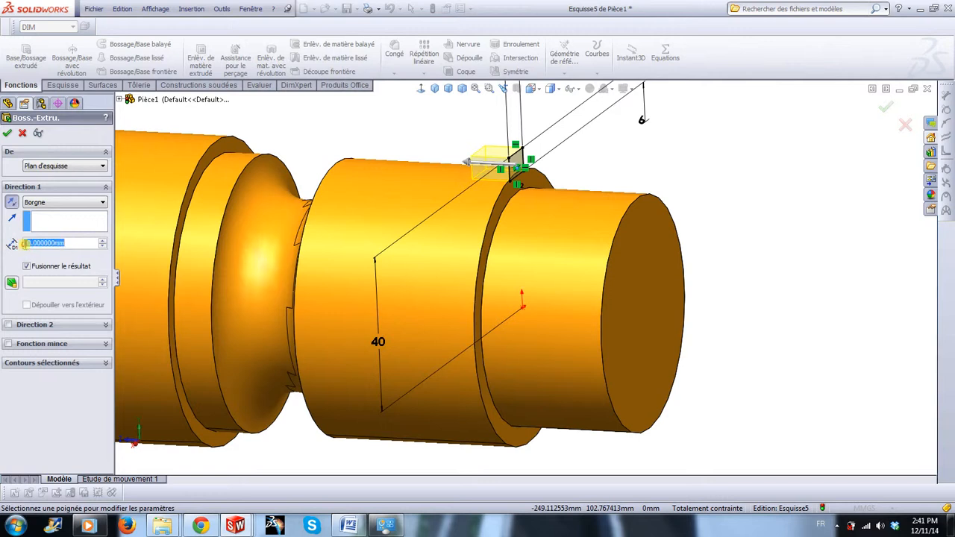
type("48")
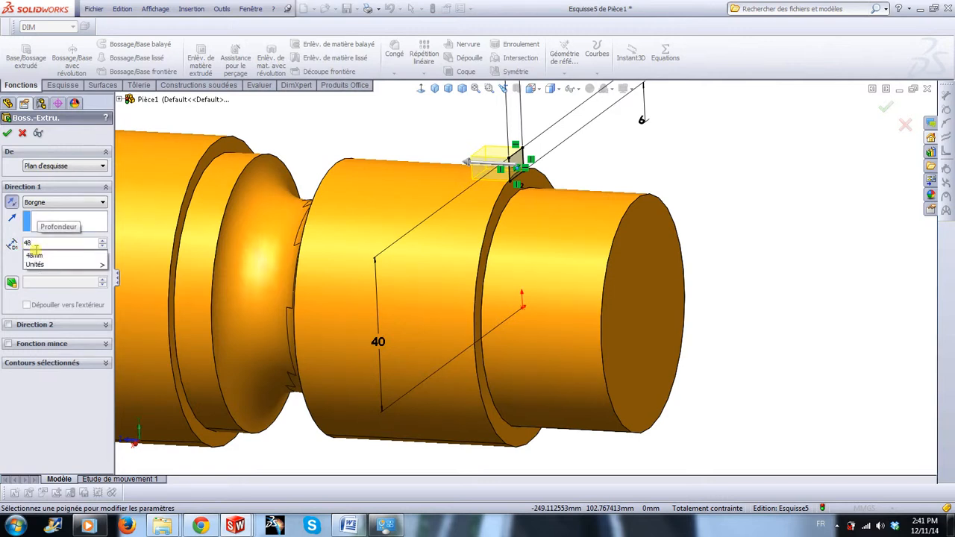
key("Return")
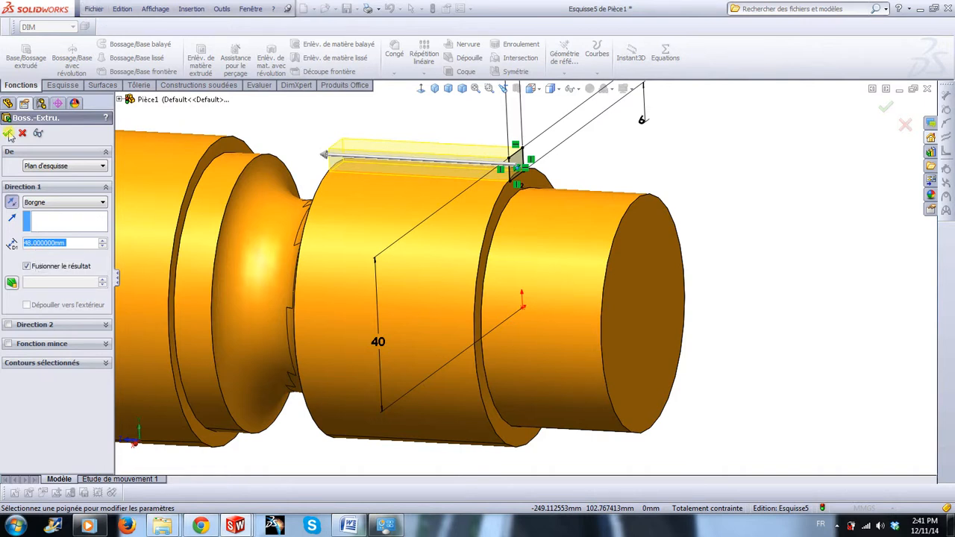
left_click(6, 134)
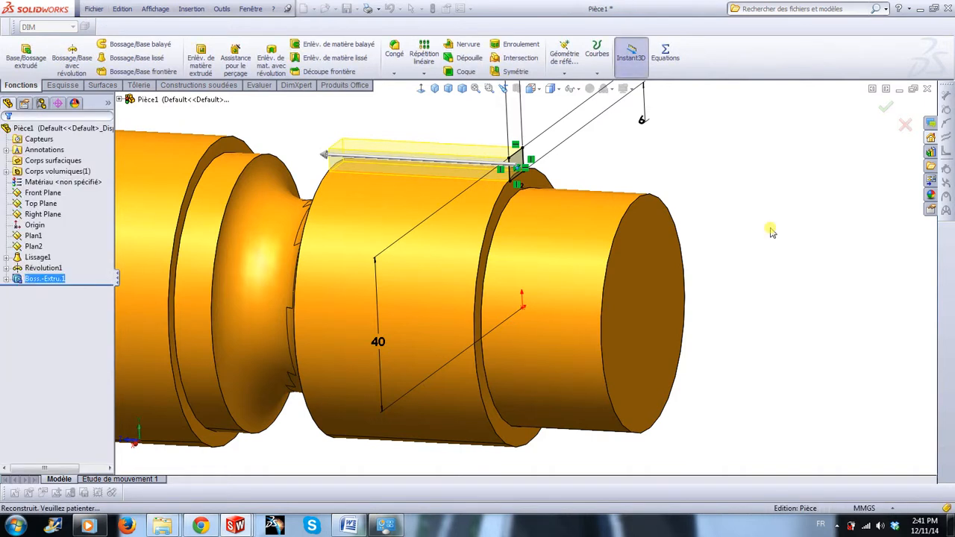
left_click(770, 227)
scroll(739, 274, "up", 2)
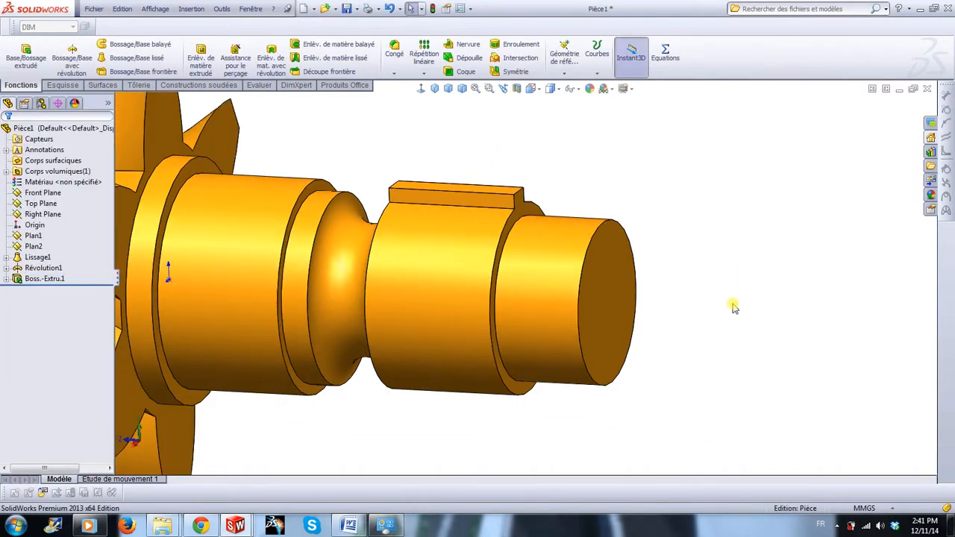
scroll(733, 308, "down", 2)
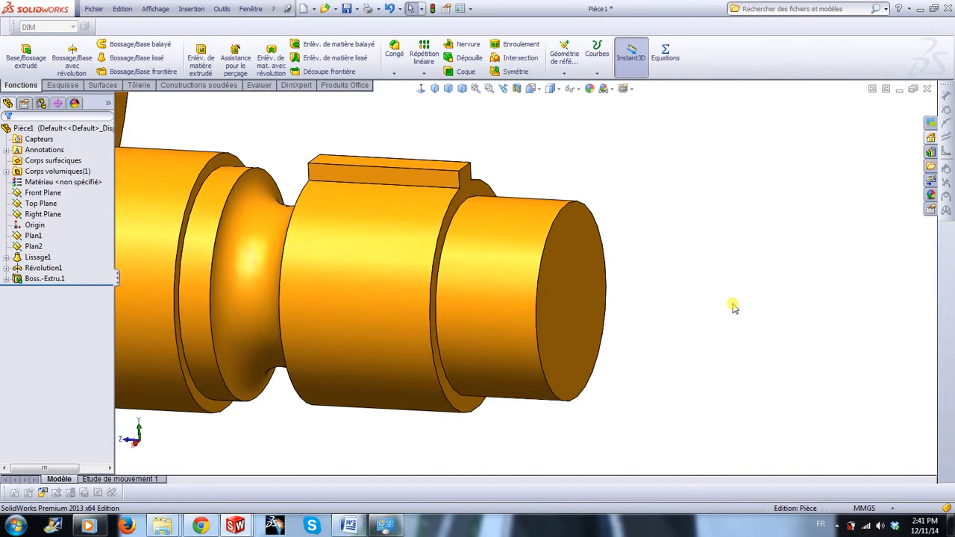
- Create a circular pattern of the extruded key around the shaft's axis, equally spaced over 360 degrees, to form the splines
left_click(34, 279)
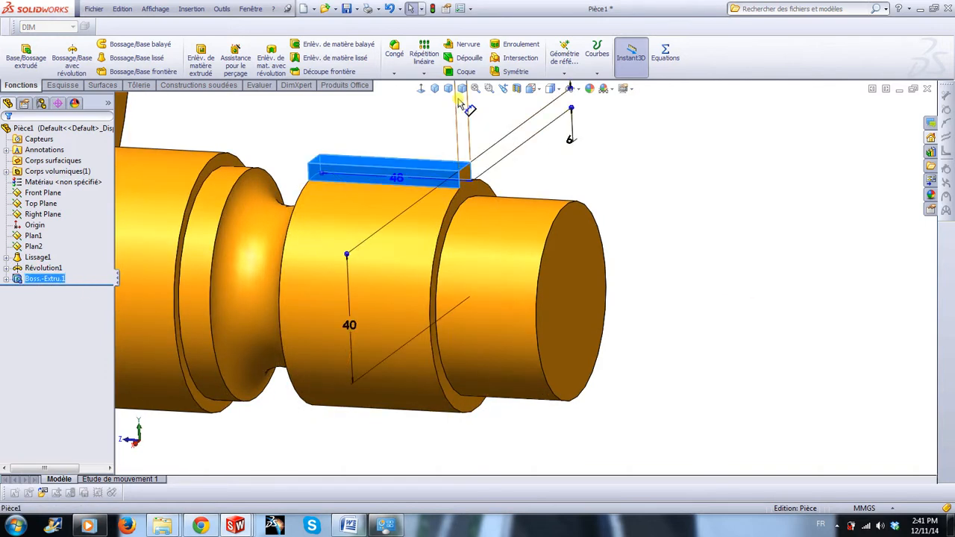
left_click(434, 75)
left_click(450, 97)
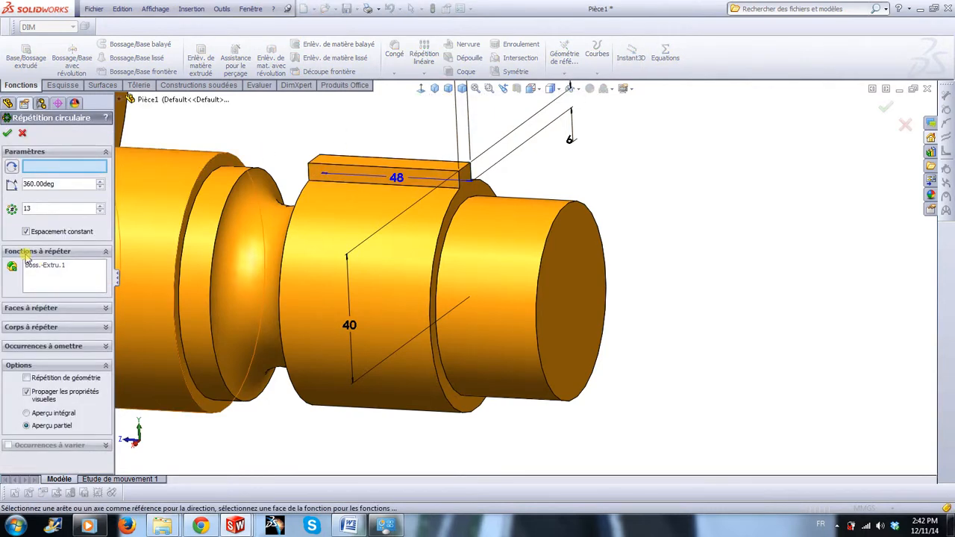
left_click(531, 273)
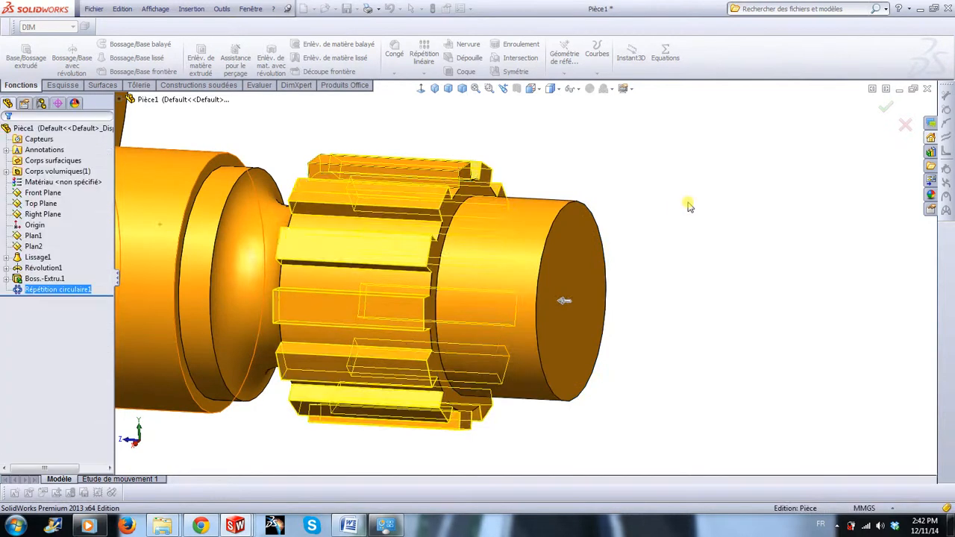
scroll(699, 261, "up", 5)
middle_click_drag(651, 347, 633, 357)
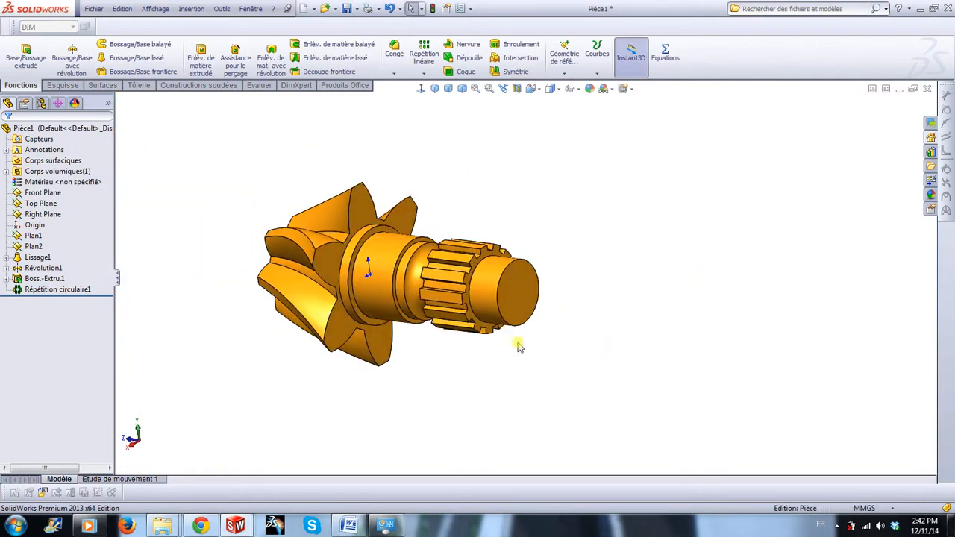
right_click_drag(503, 412, 524, 388)
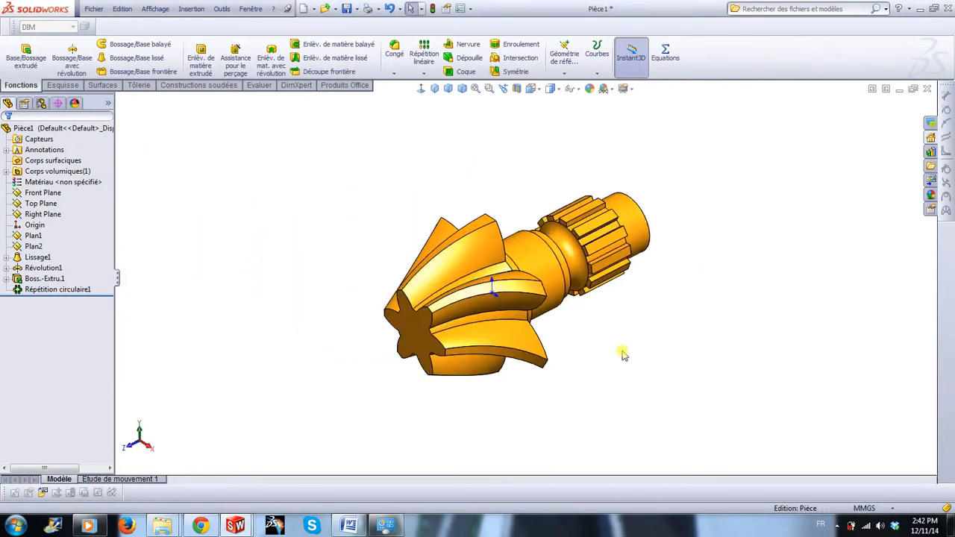
scroll(531, 178, "down", 2)
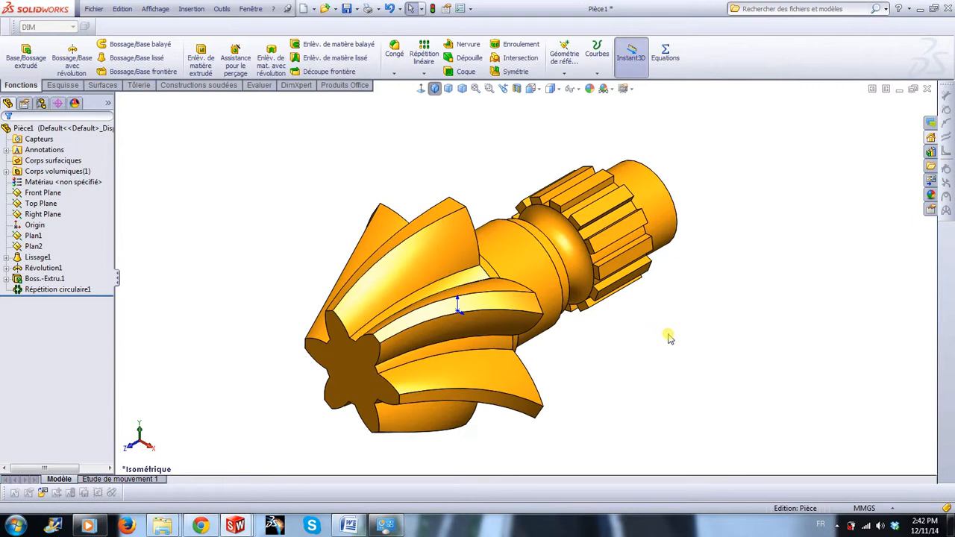